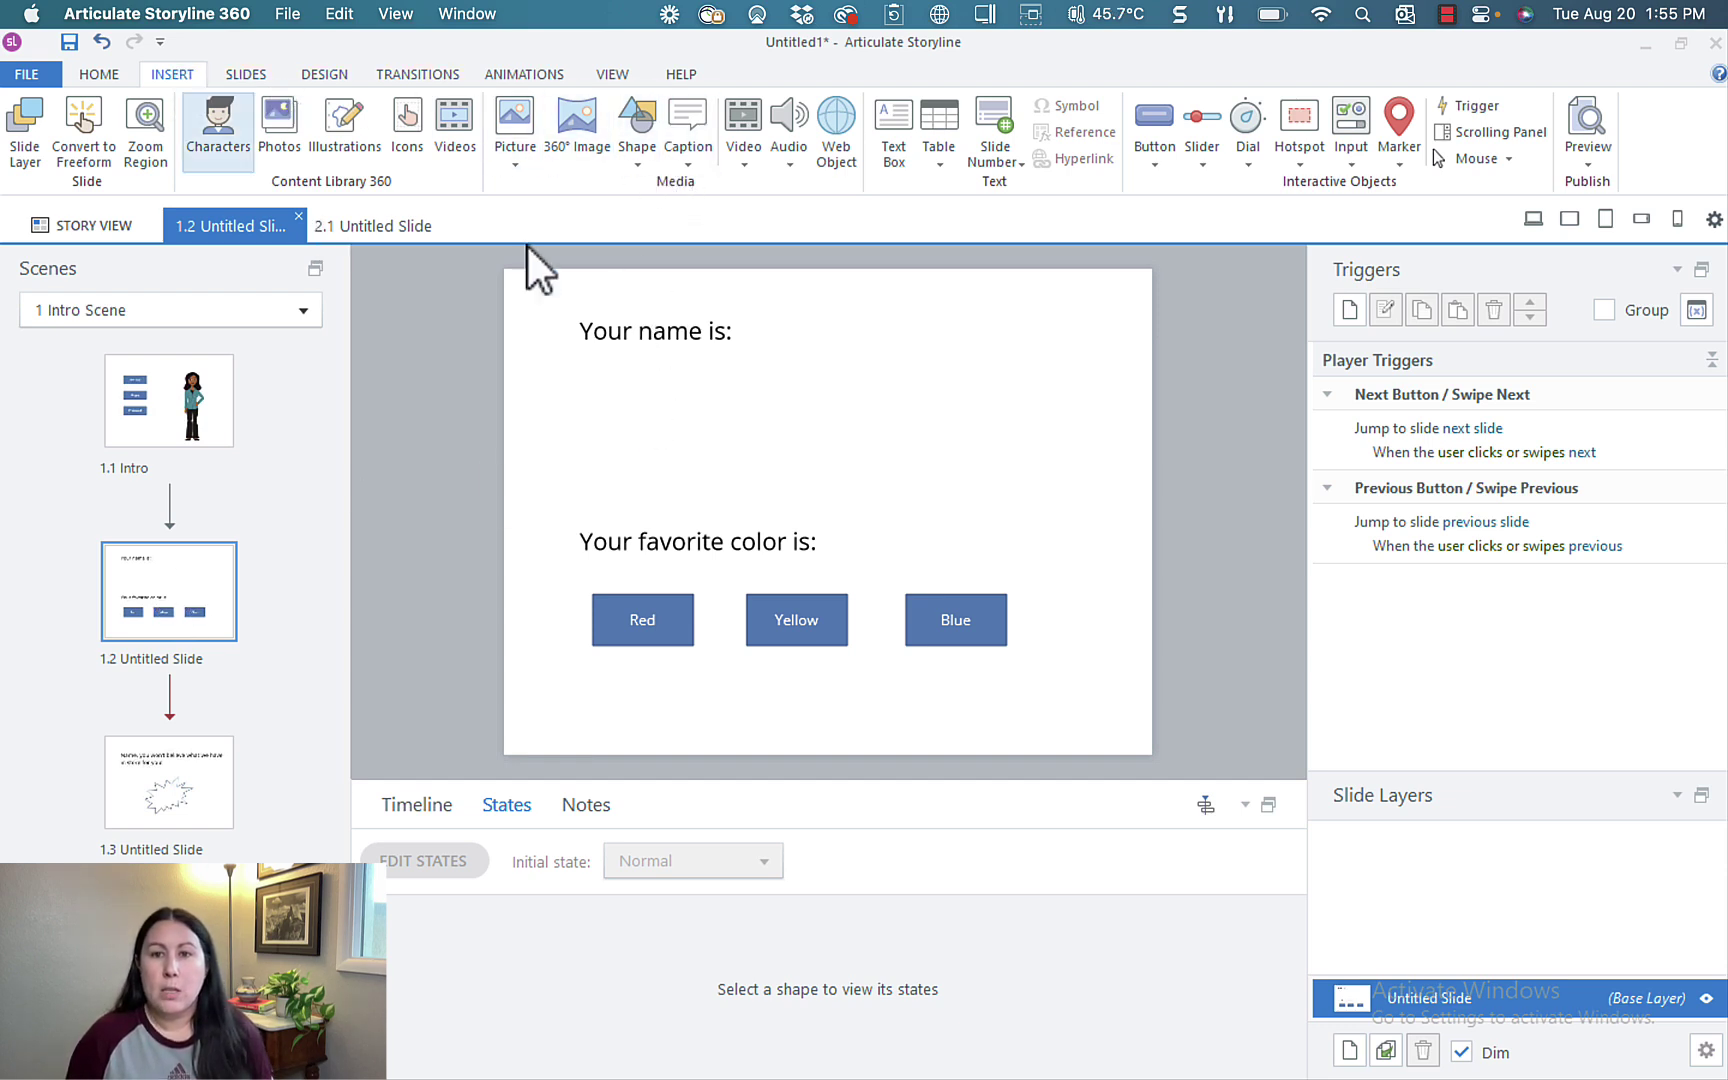
# Insert a text entry field beneath "Your name is:" on slide 1.2 with the placeholder text "Enter your name".
pyautogui.click(1359, 128)
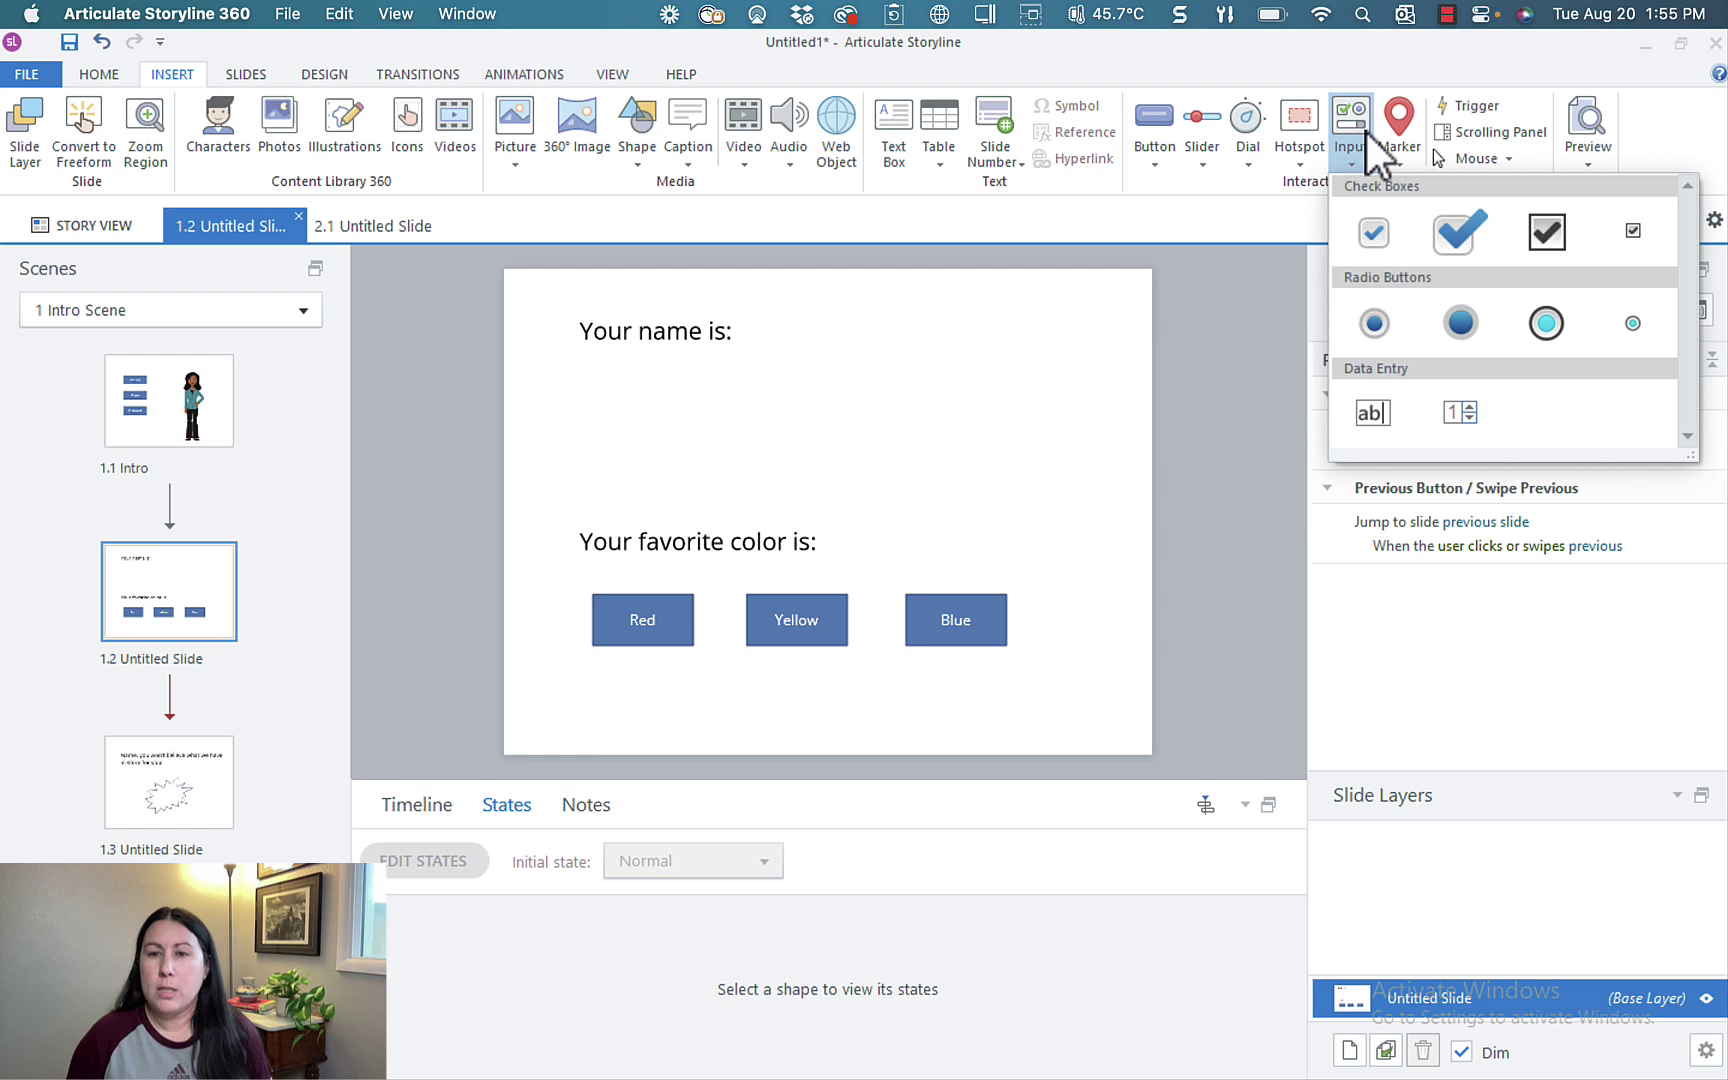
pyautogui.click(1373, 414)
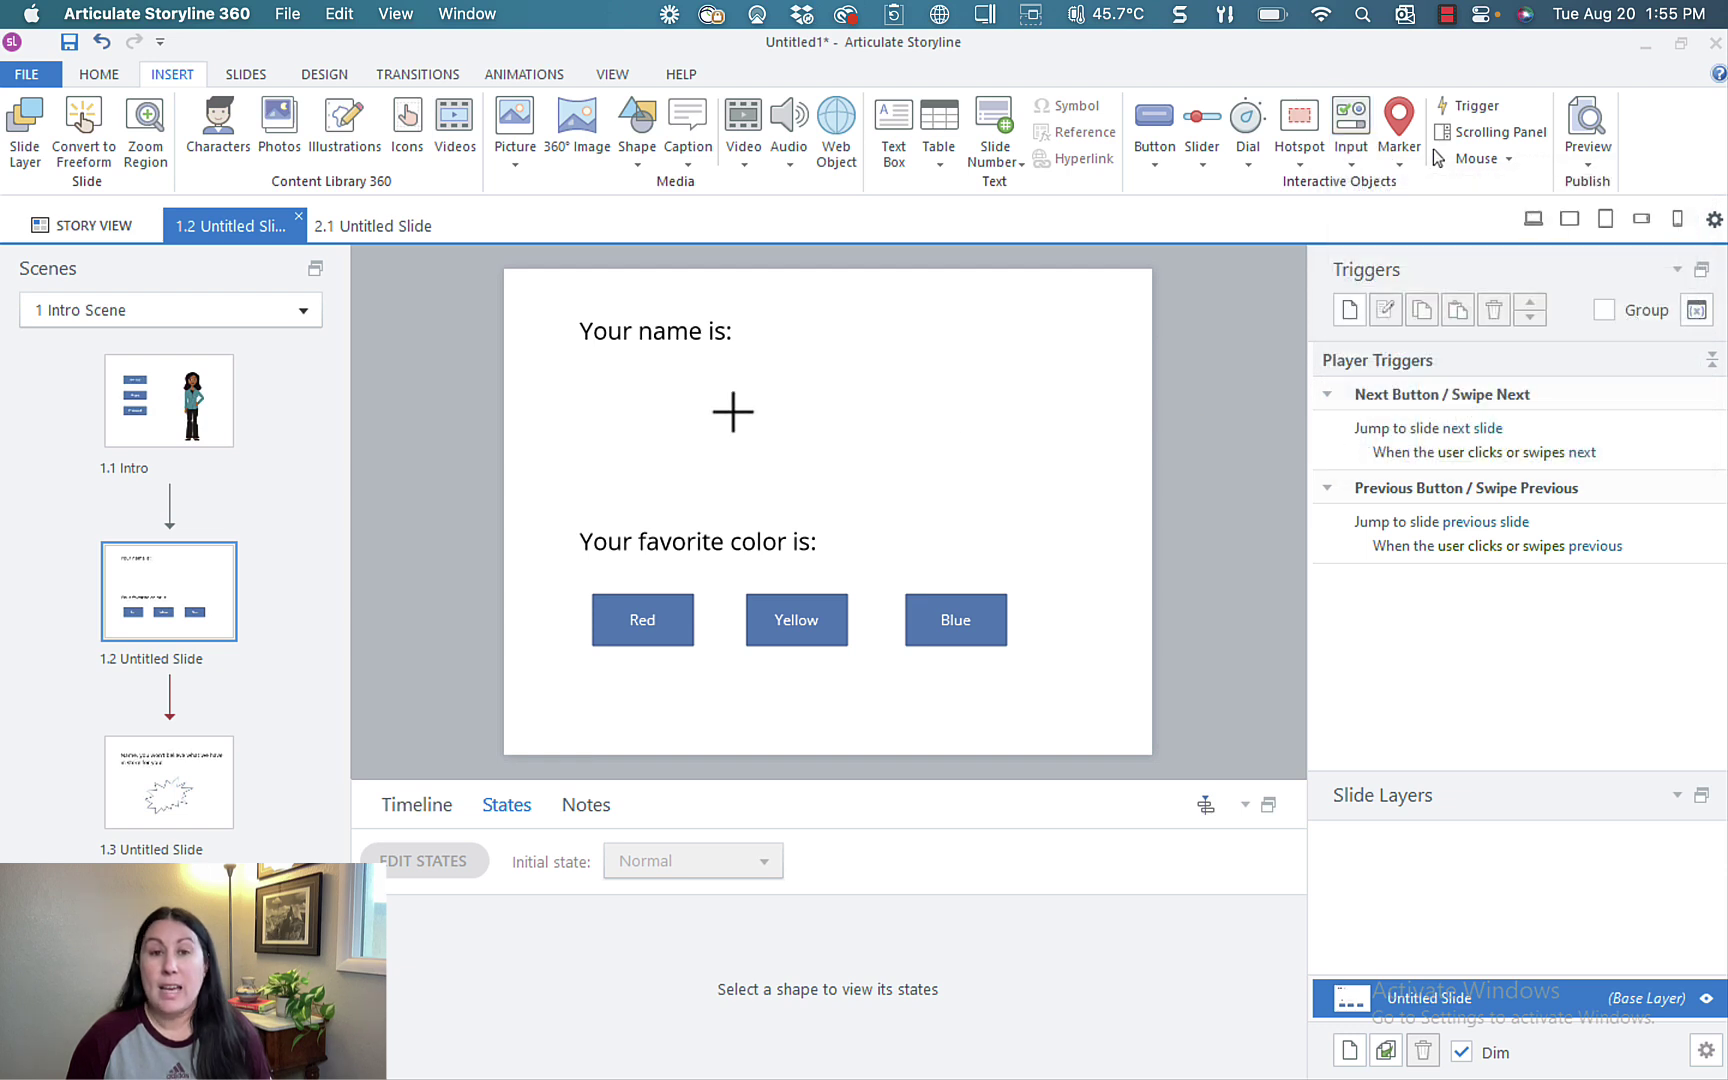
pyautogui.moveTo(582, 365); pyautogui.dragTo(891, 415)
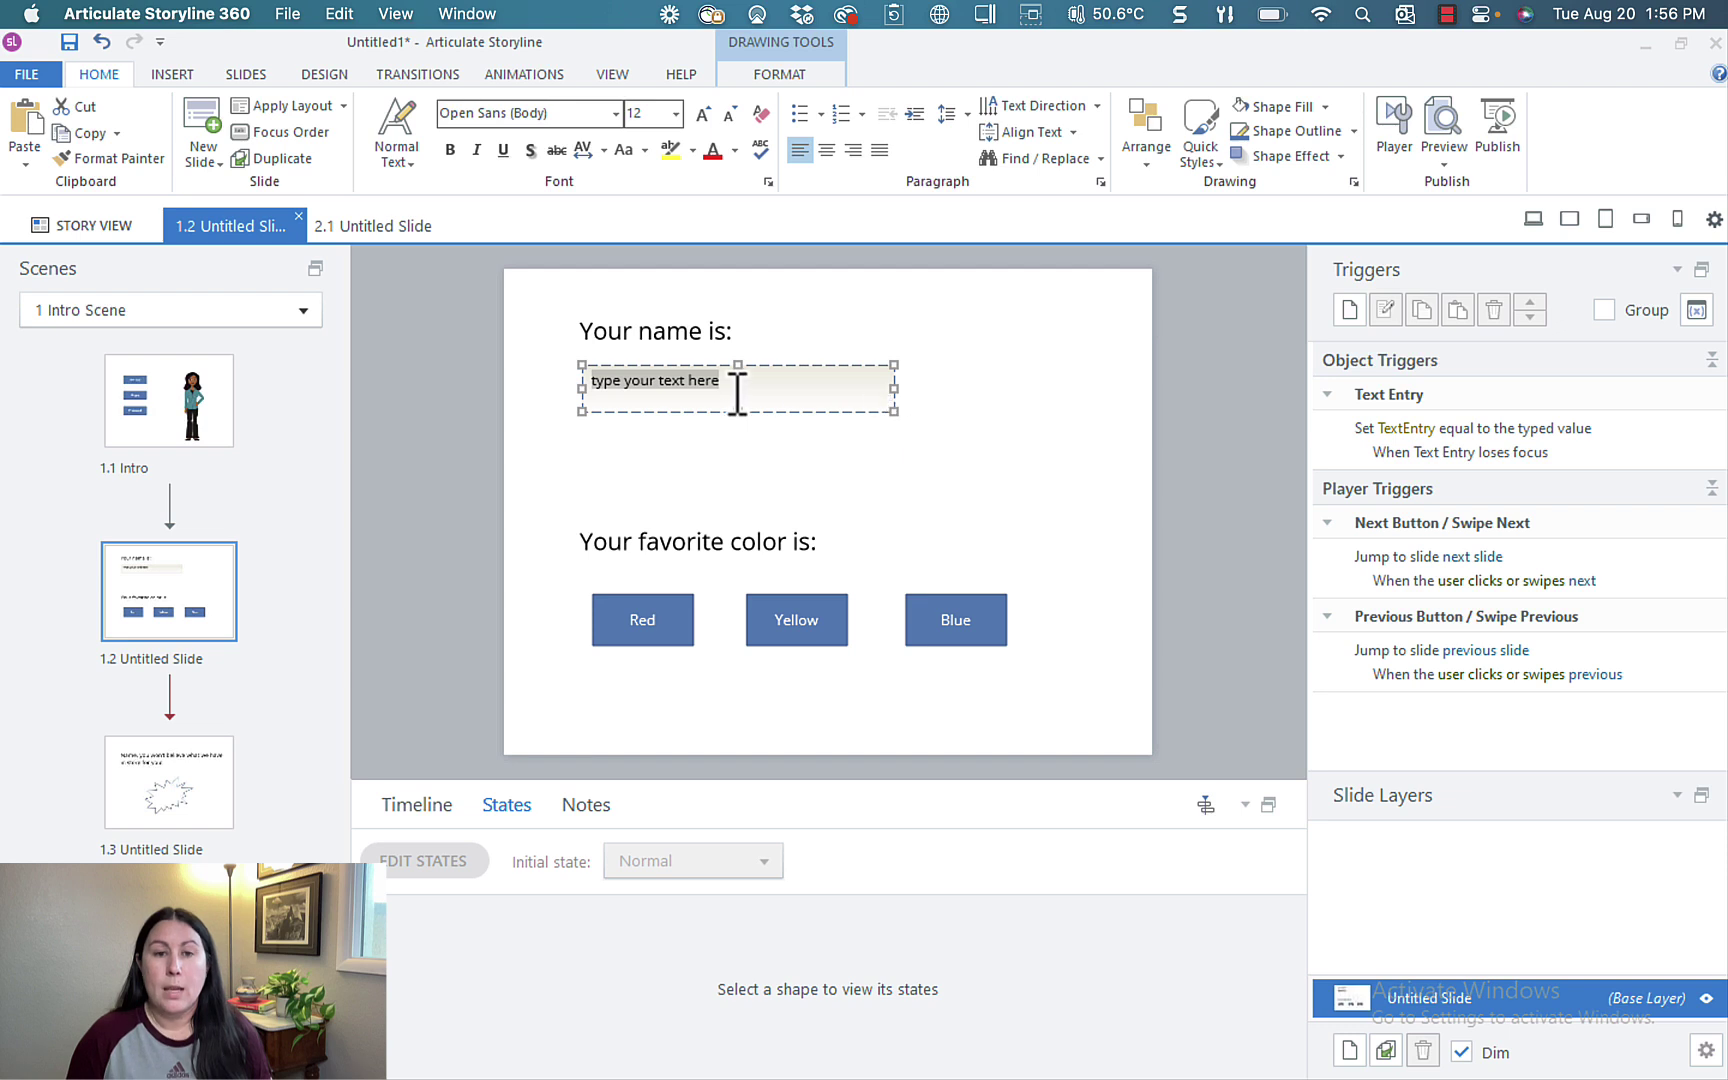
pyautogui.write('Enter')
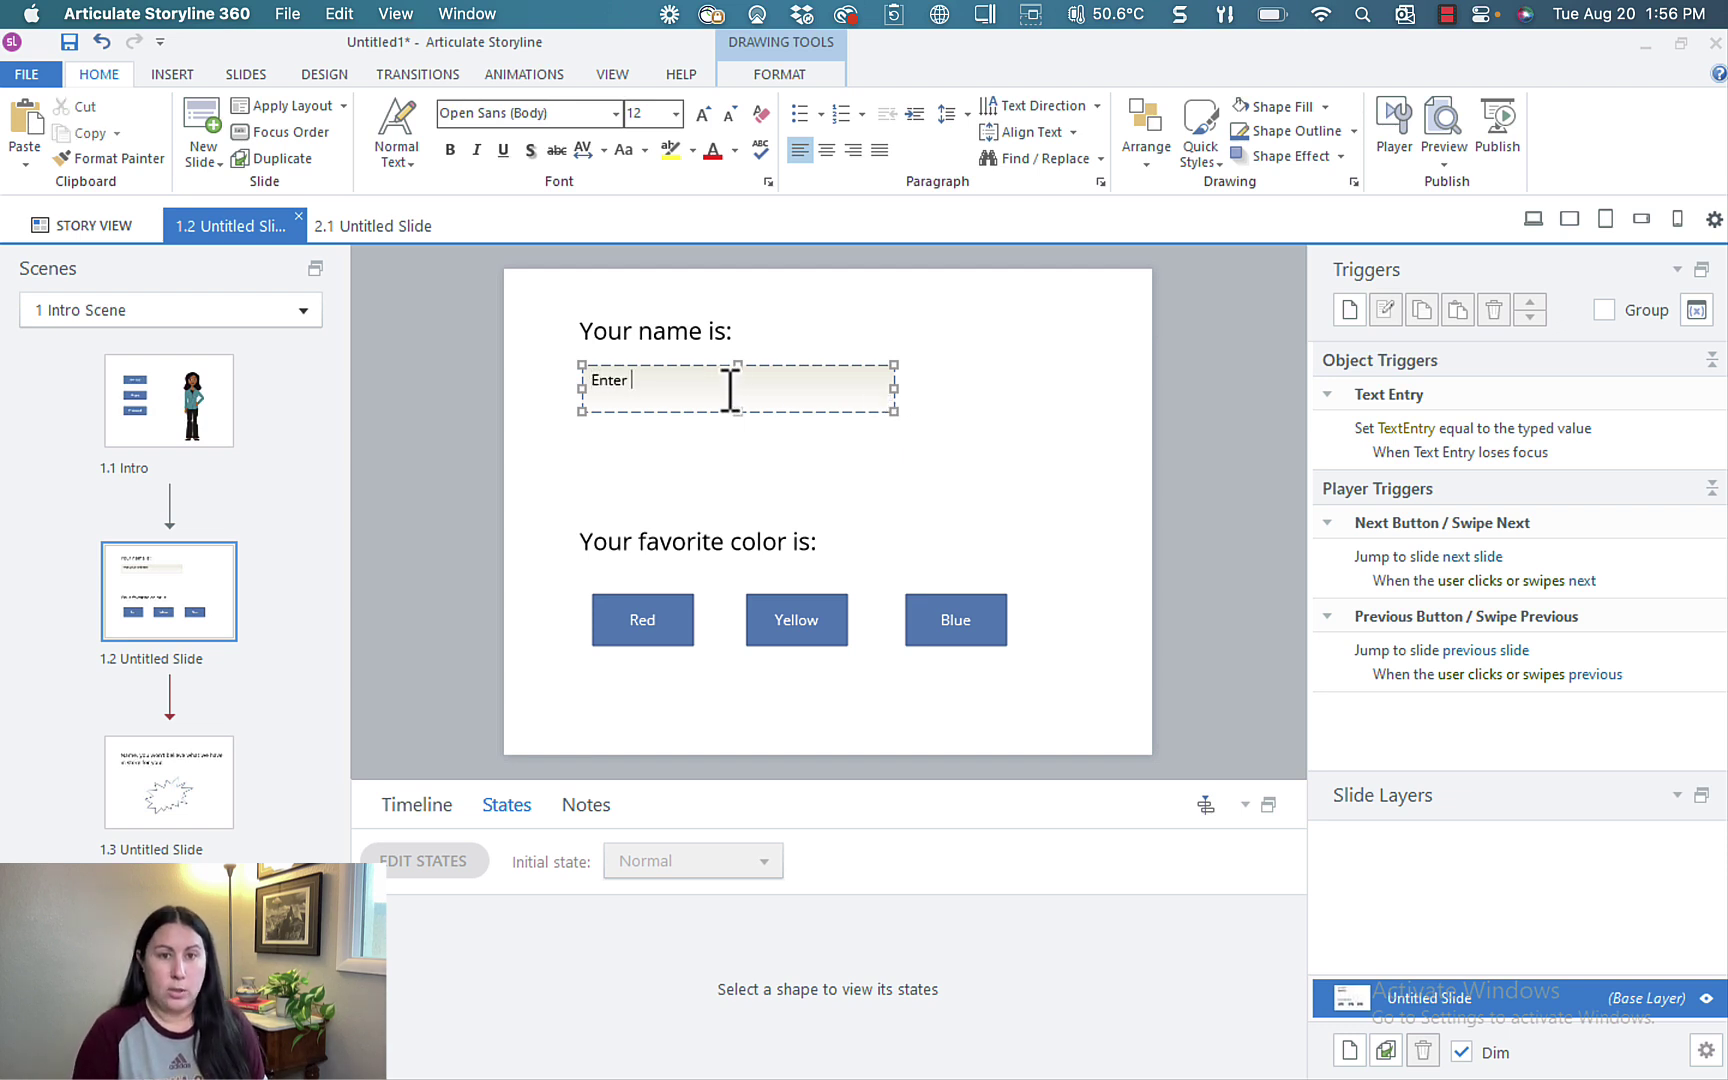
pyautogui.write(' your name')
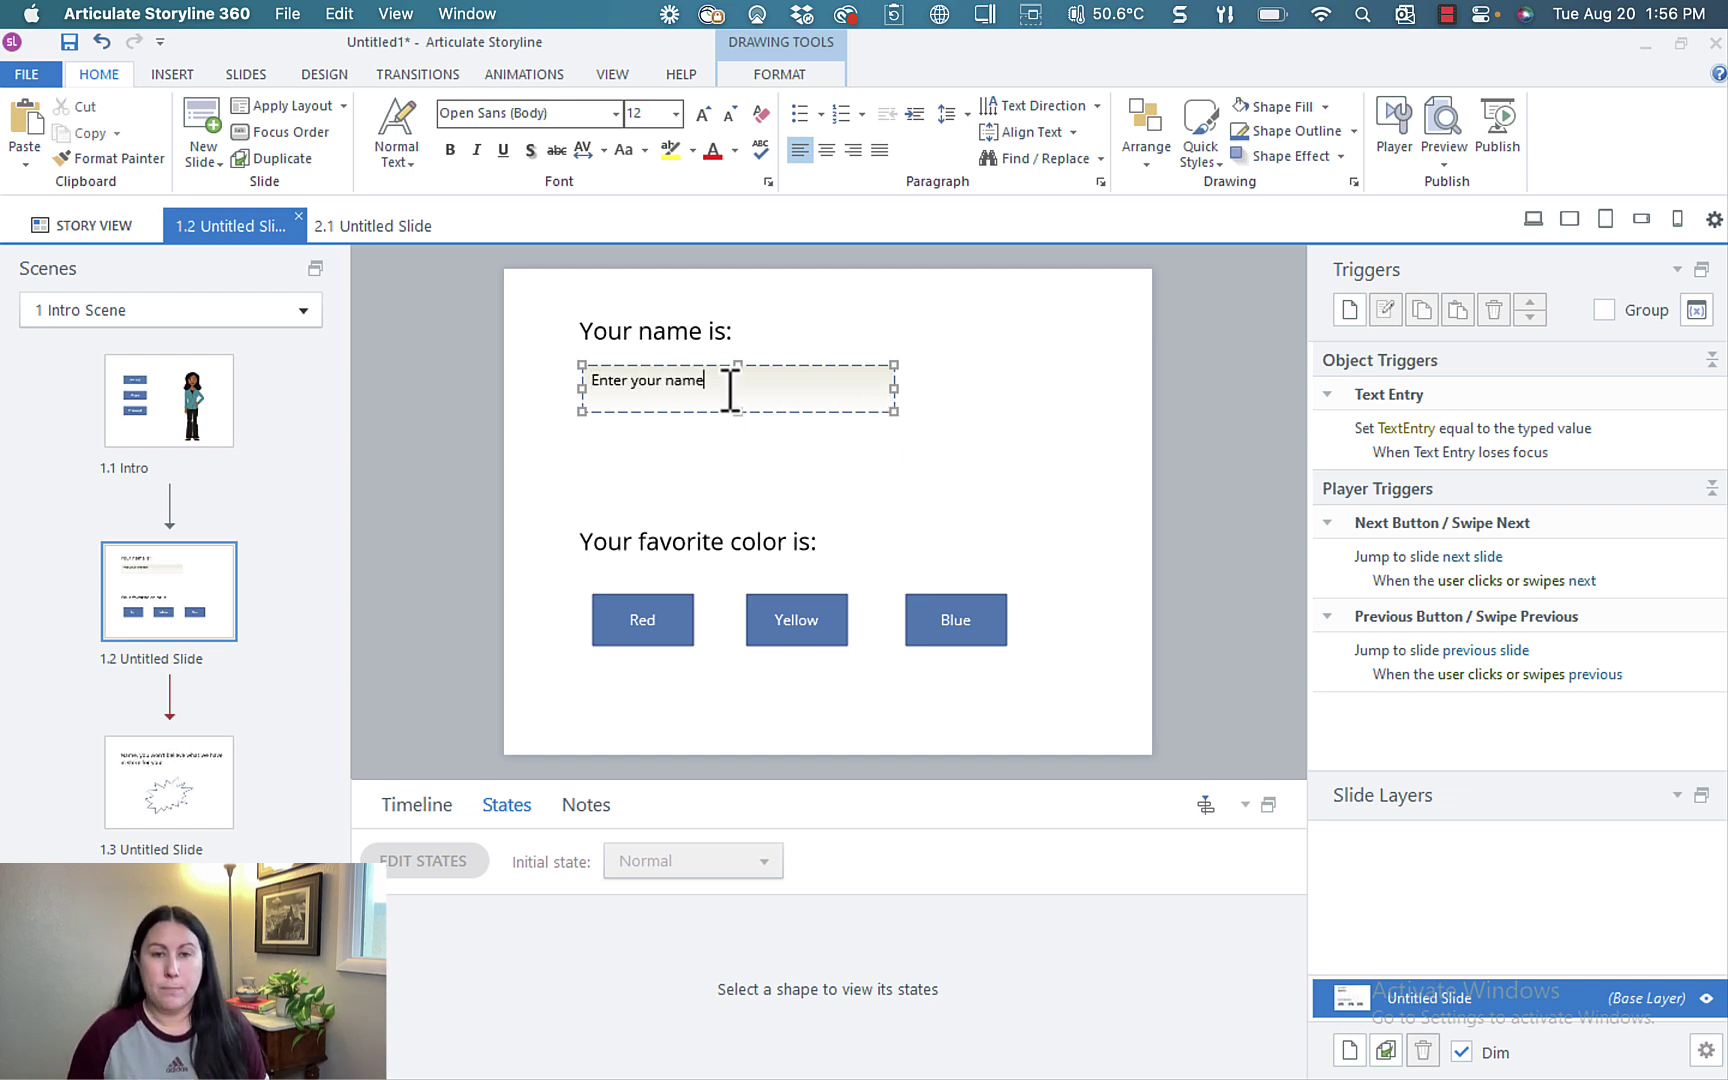
pyautogui.click(996, 392)
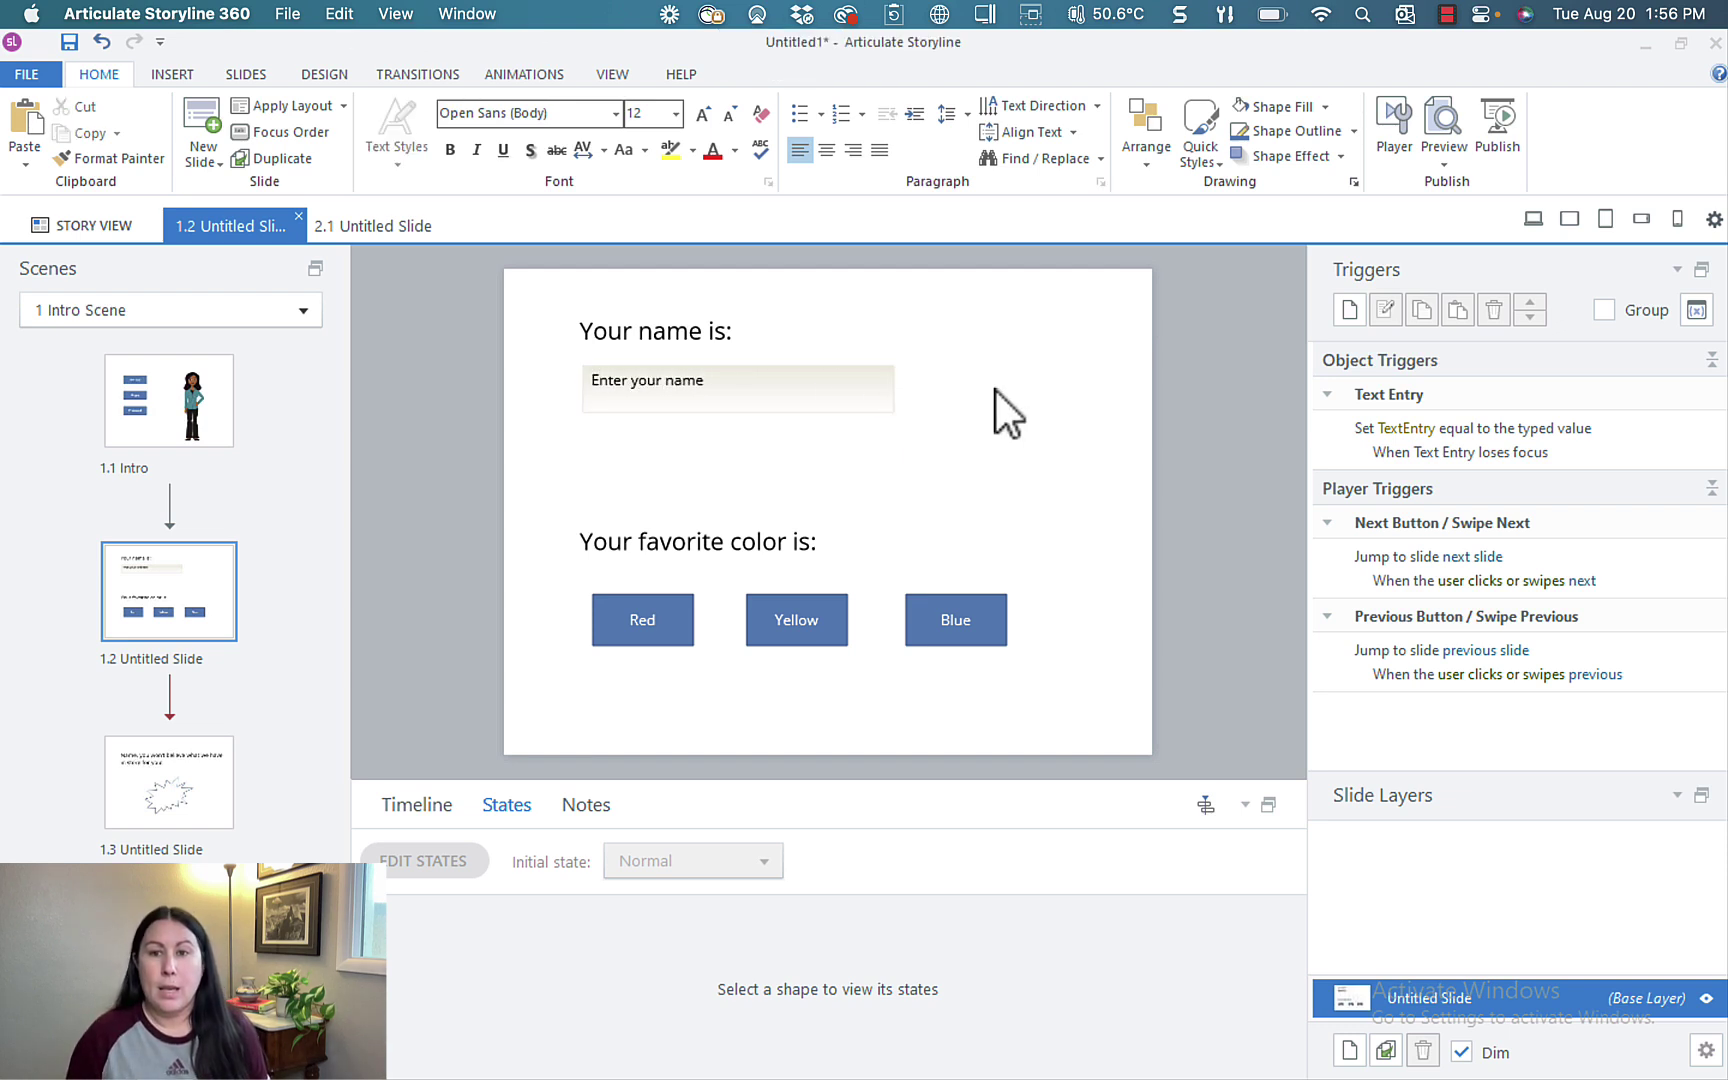
# Select the name entry field and review the project variables list for the variable tied to it.
pyautogui.click(891, 382)
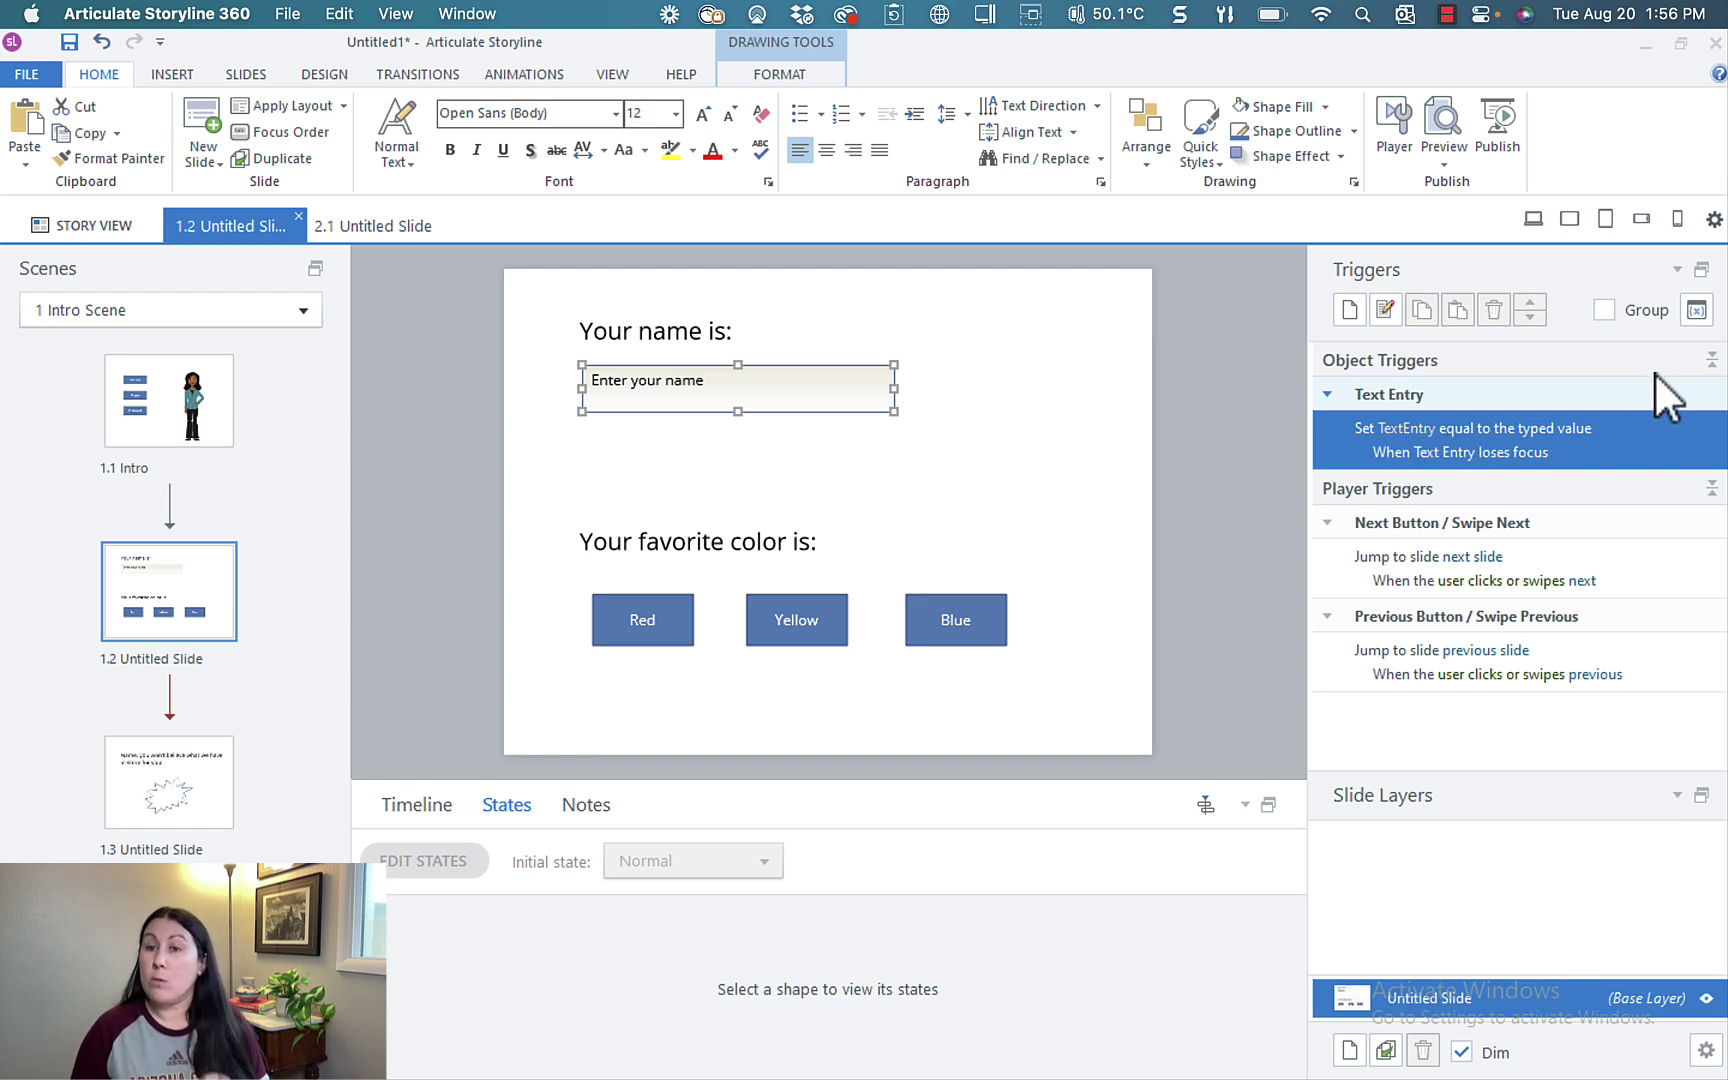
pyautogui.click(1697, 312)
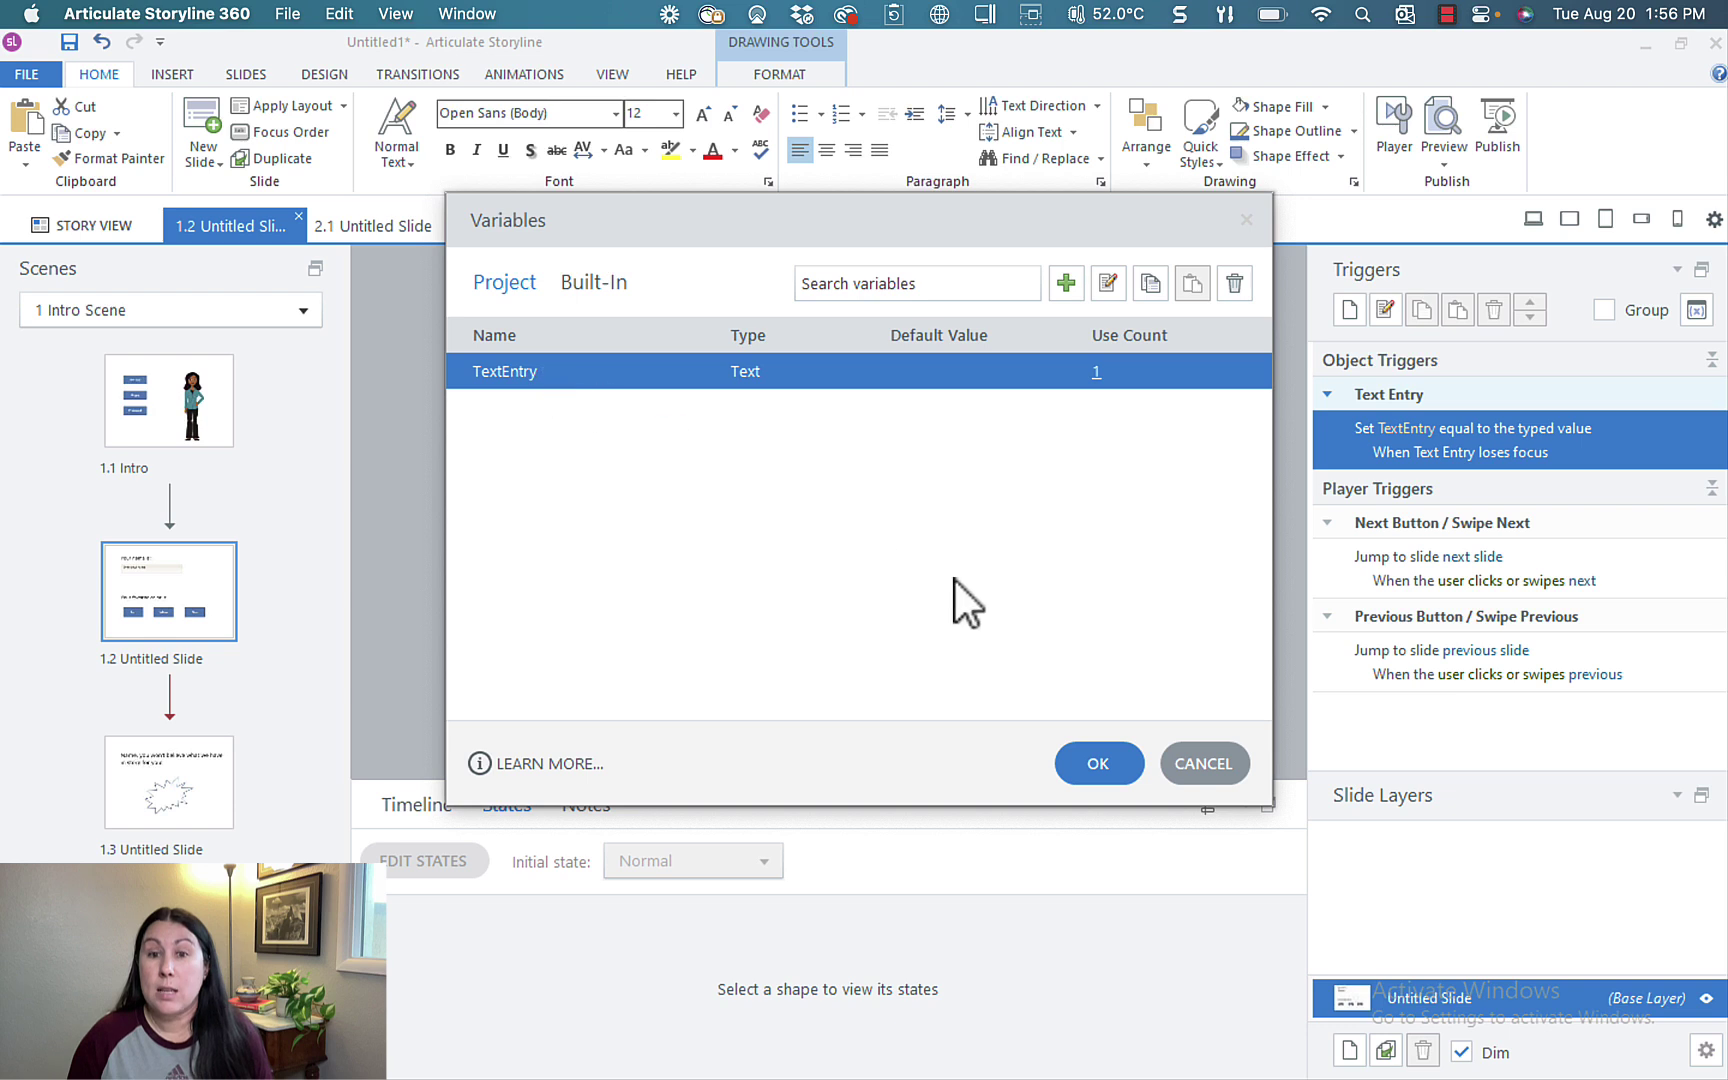
pyautogui.click(1189, 765)
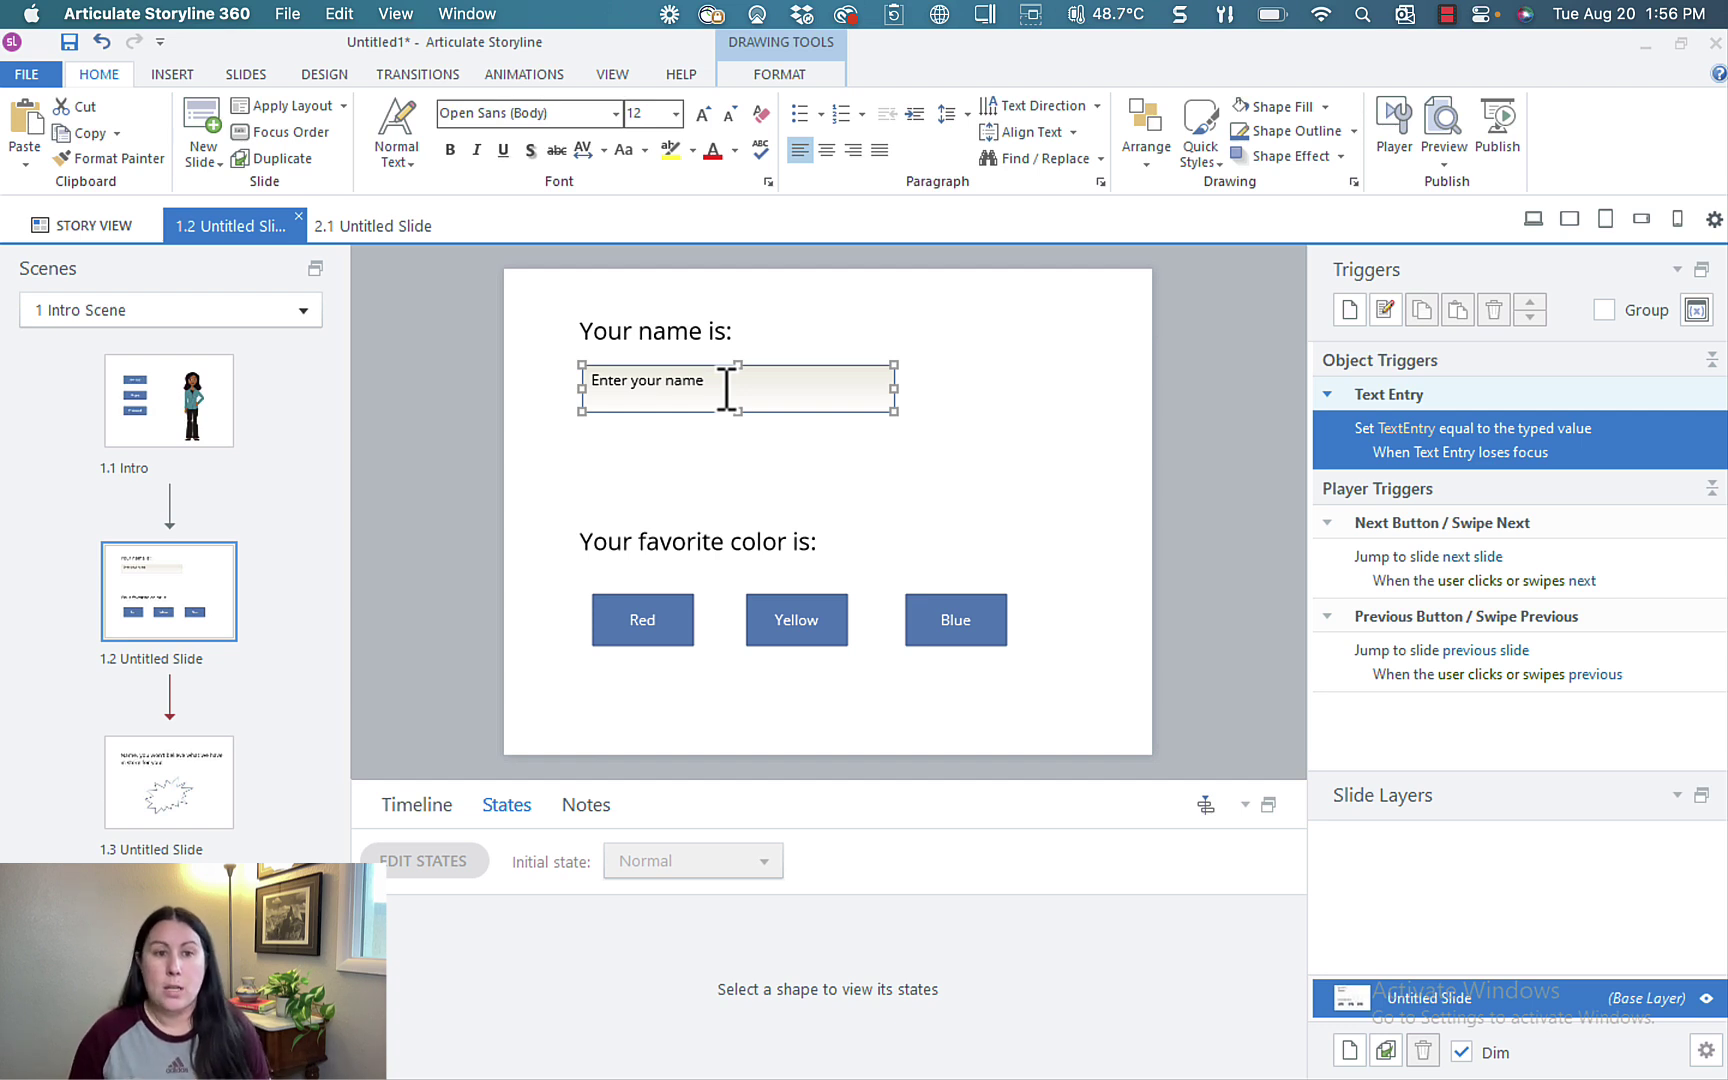
# On slide 1.3, replace the word "Name" at the start of the sentence with a reference to the TextEntry variable.
pyautogui.click(228, 796)
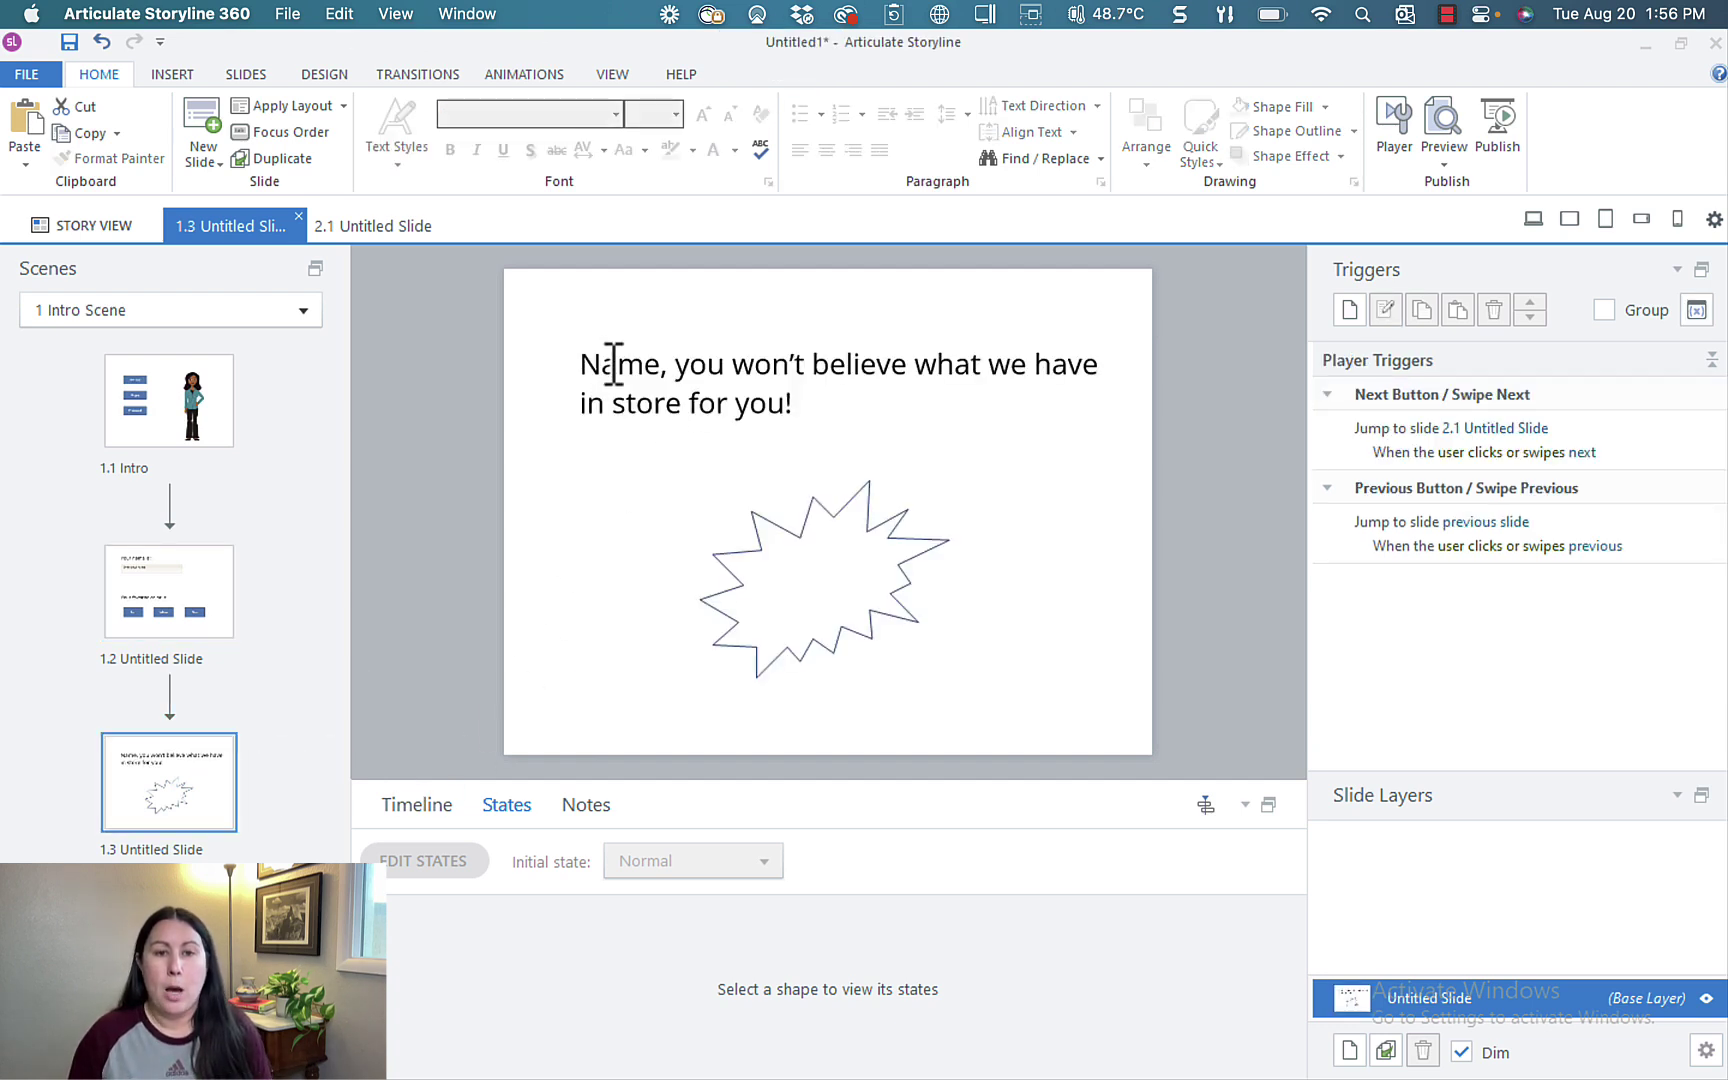
pyautogui.click(613, 362)
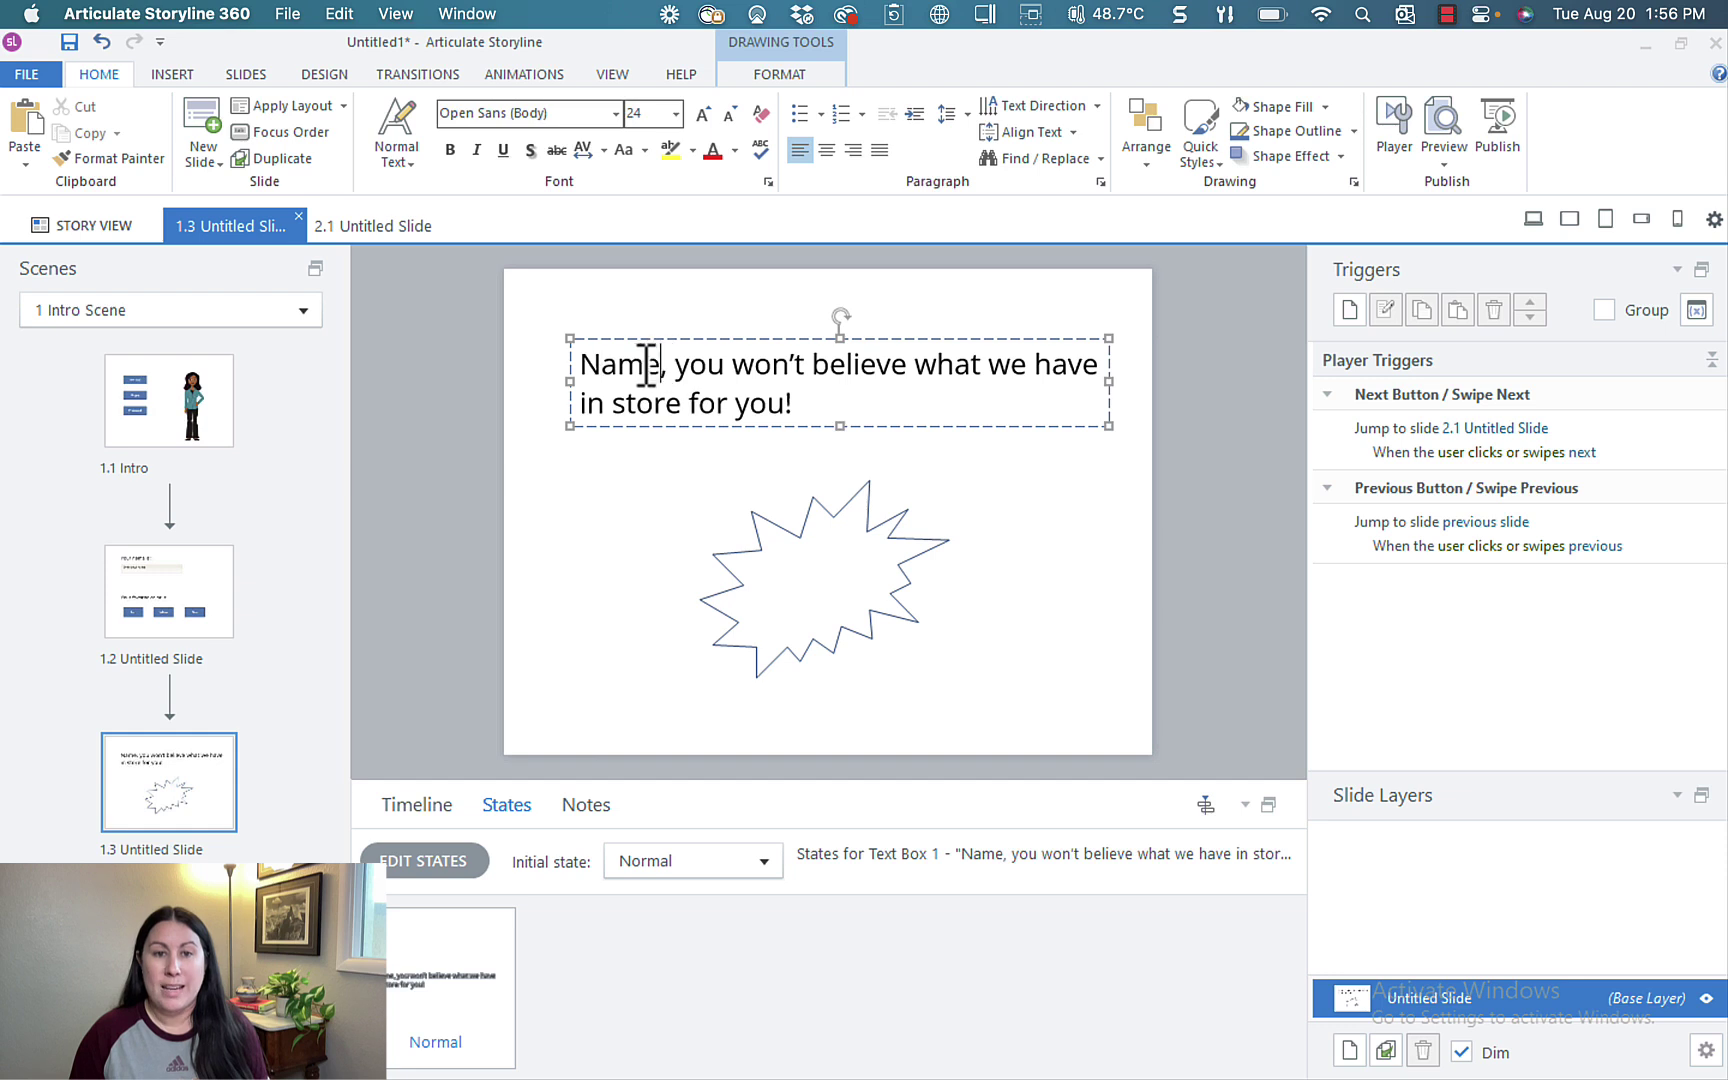
pyautogui.moveTo(660, 366); pyautogui.dragTo(571, 366)
pyautogui.press('BackSpace')
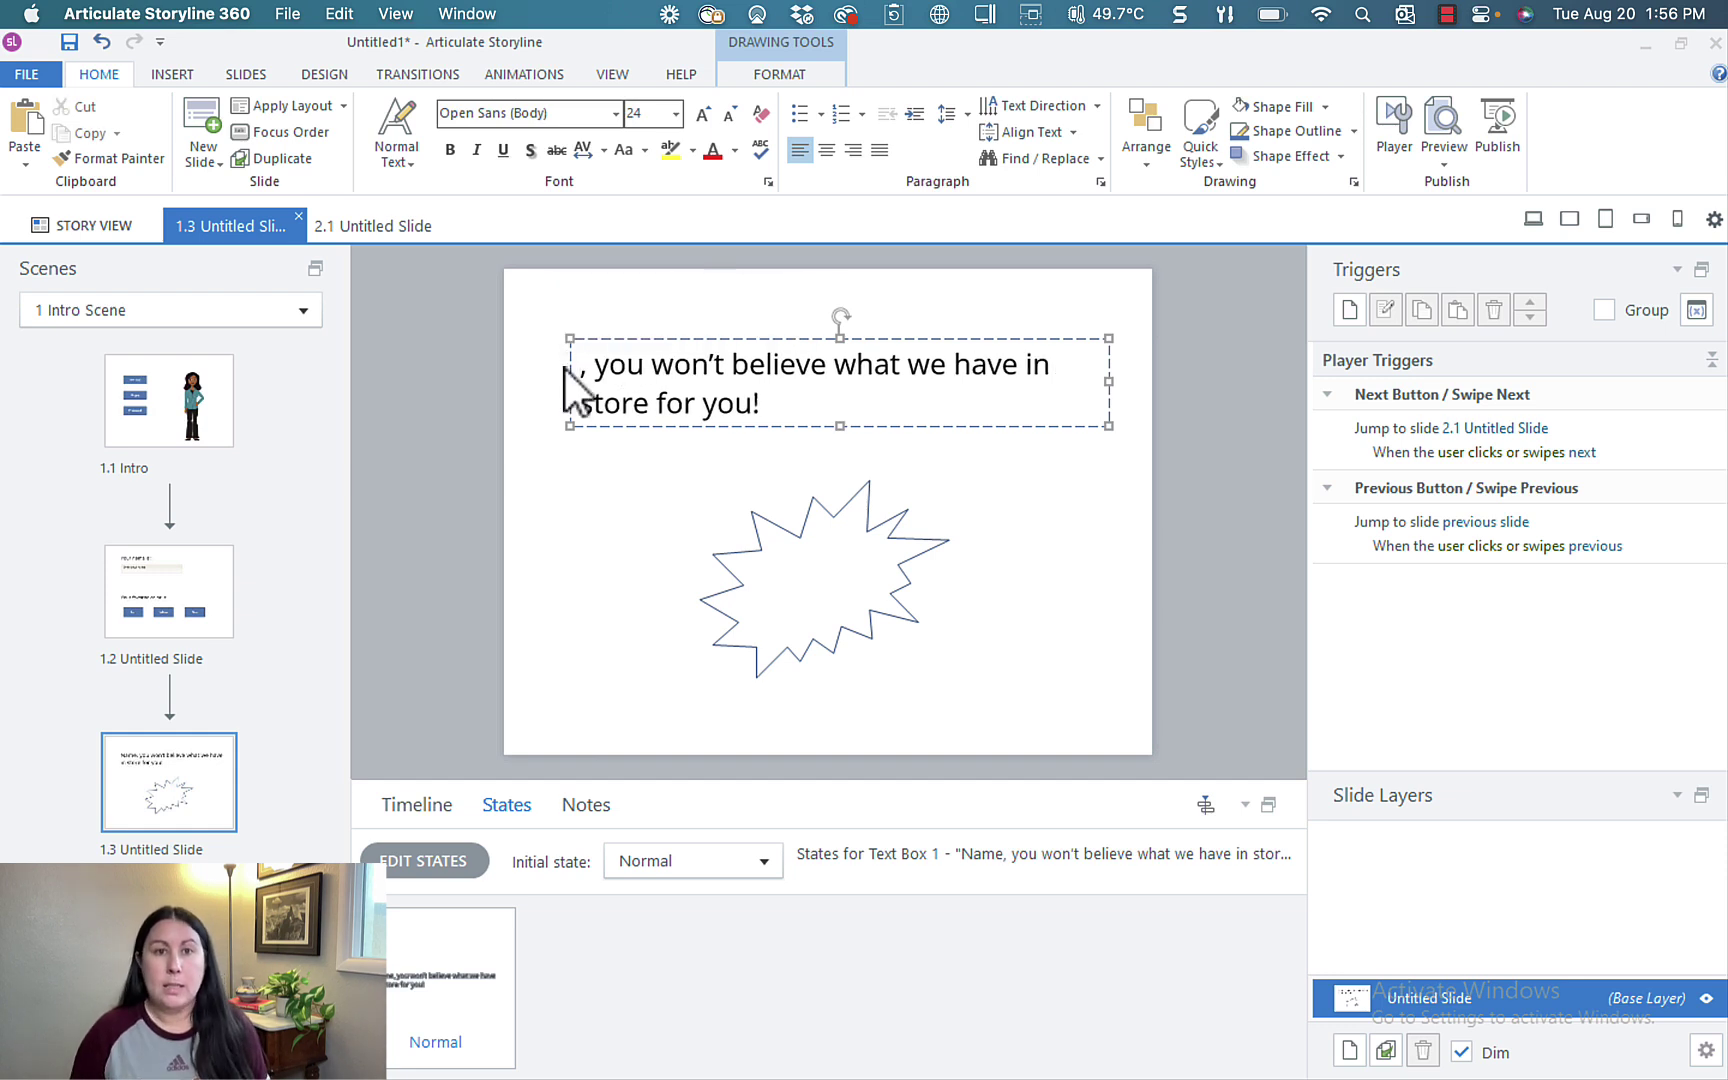
pyautogui.click(172, 75)
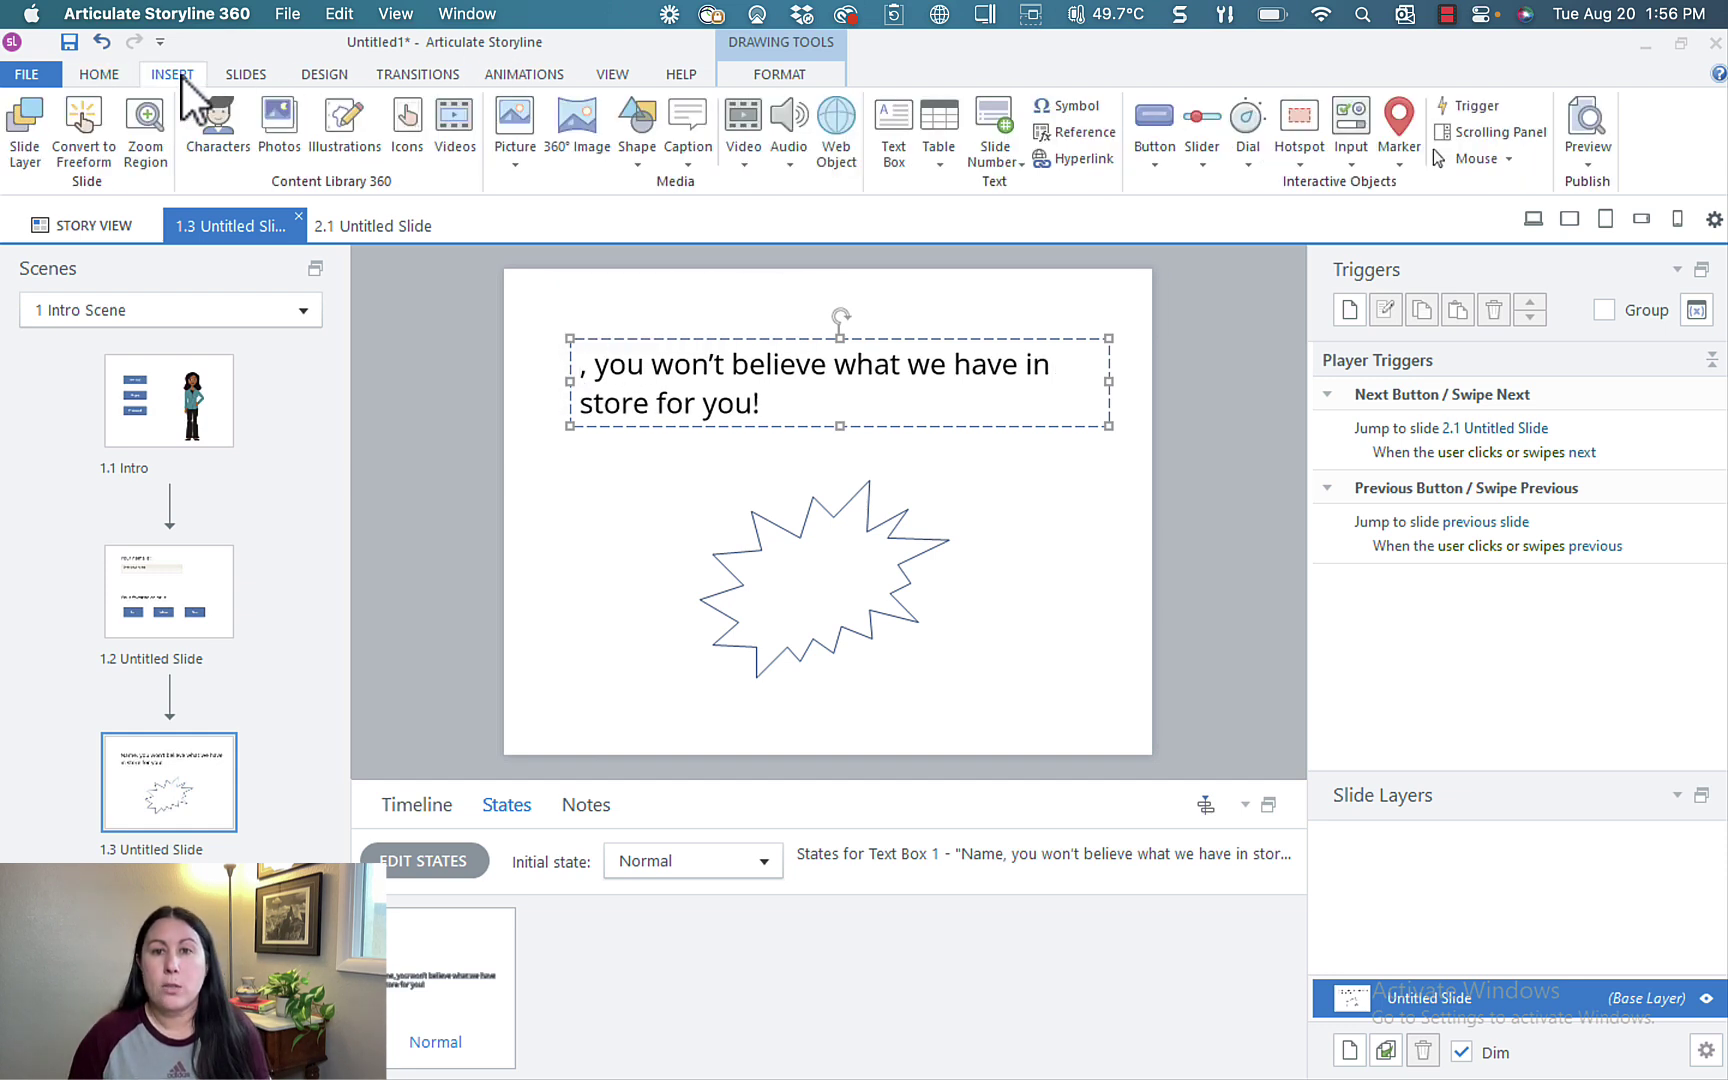
pyautogui.click(1094, 134)
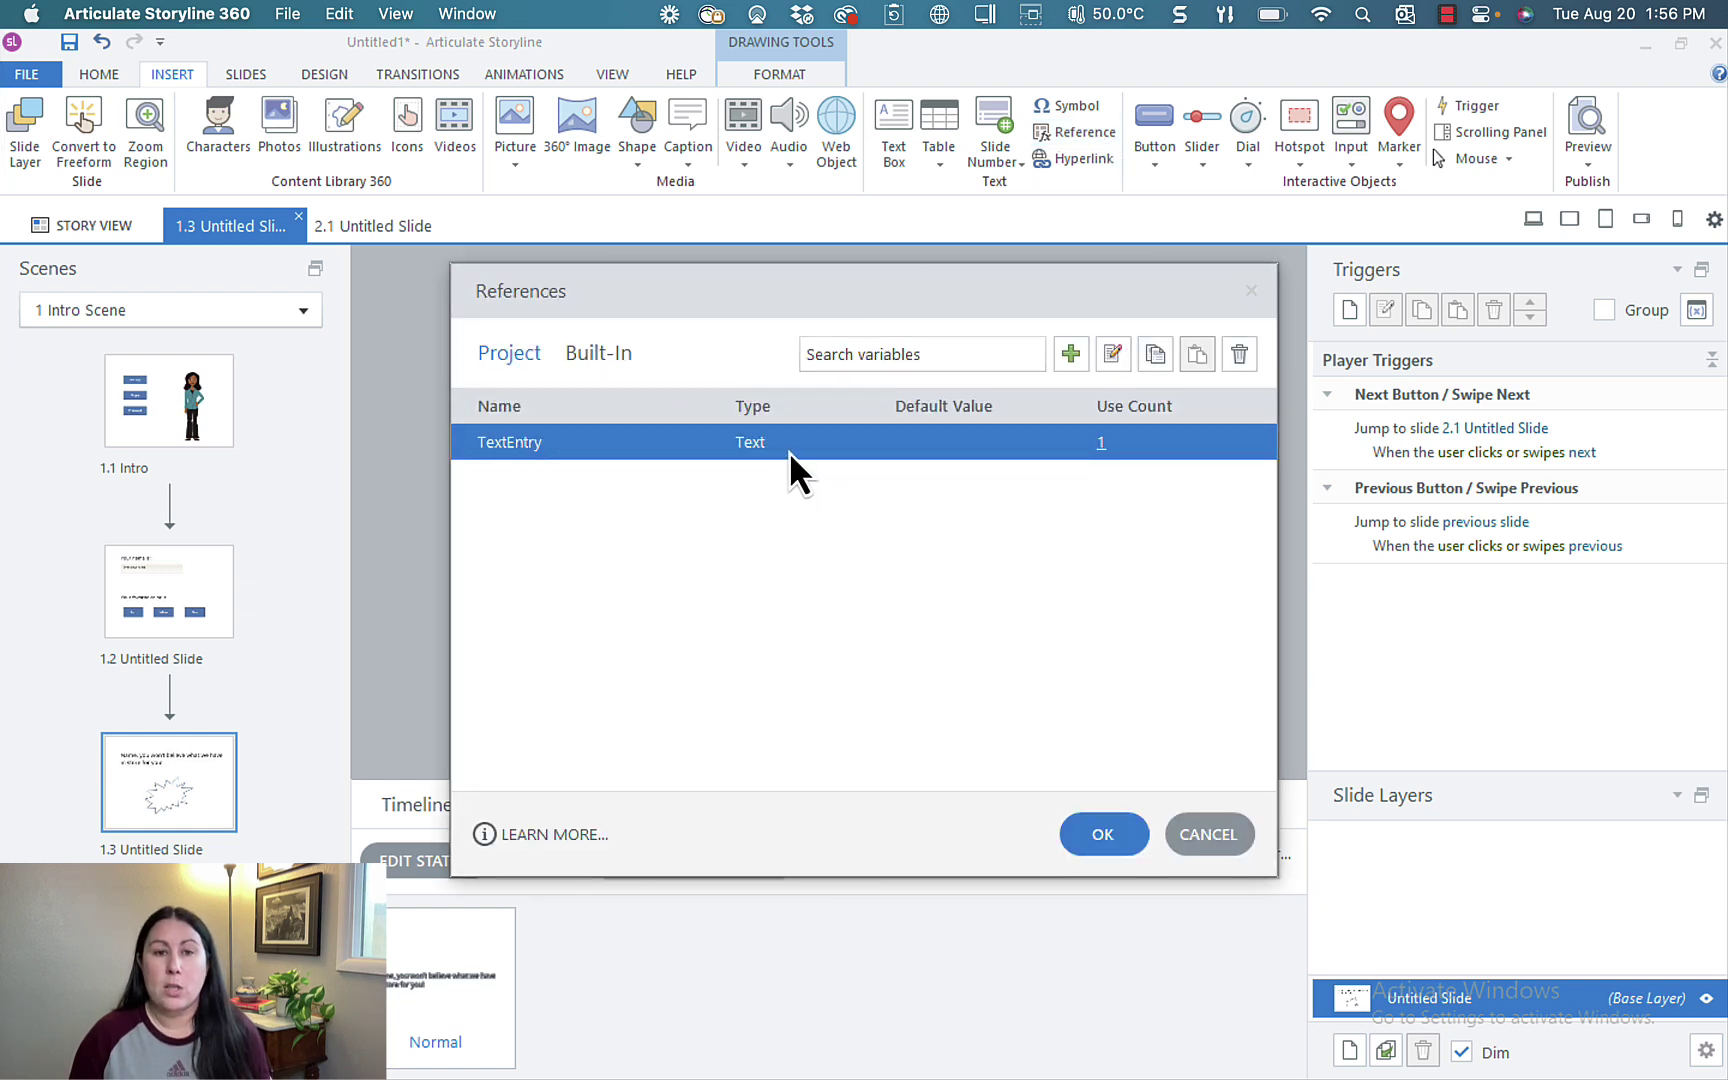
pyautogui.click(1100, 830)
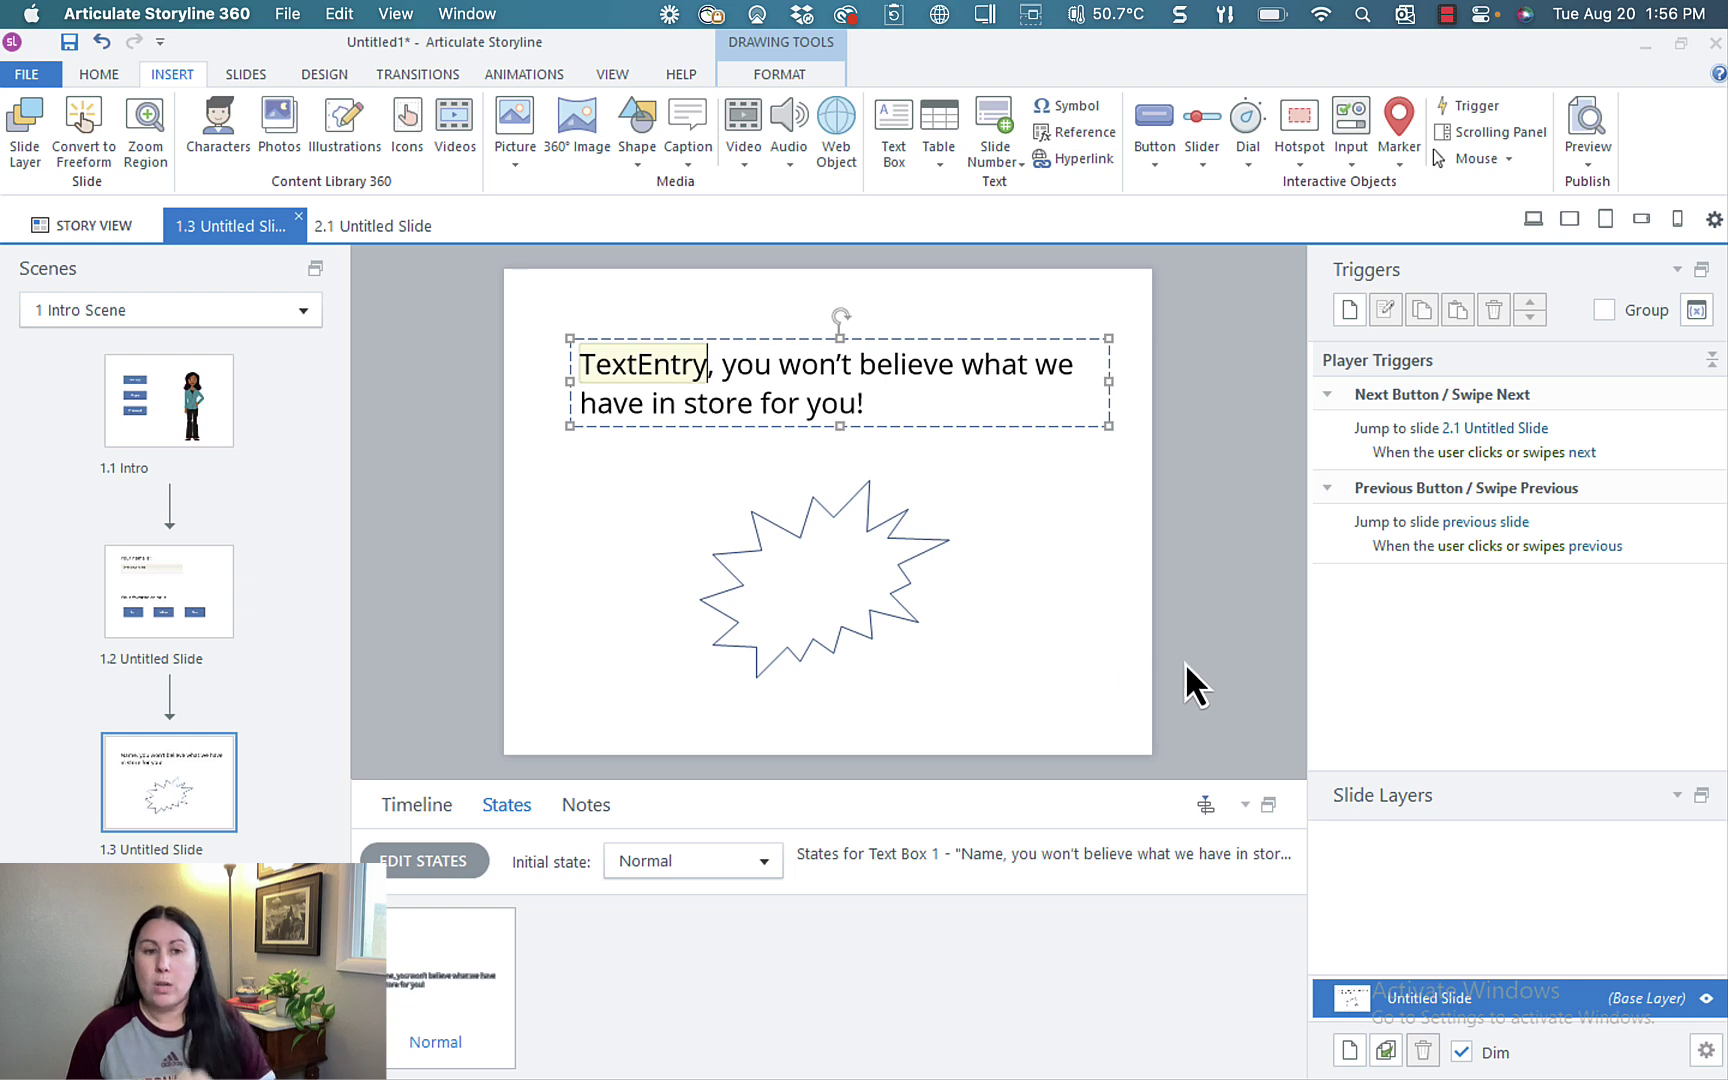
# Return to slide 1.2 and create a project text variable named FaveColor with a blank default value.
pyautogui.click(185, 595)
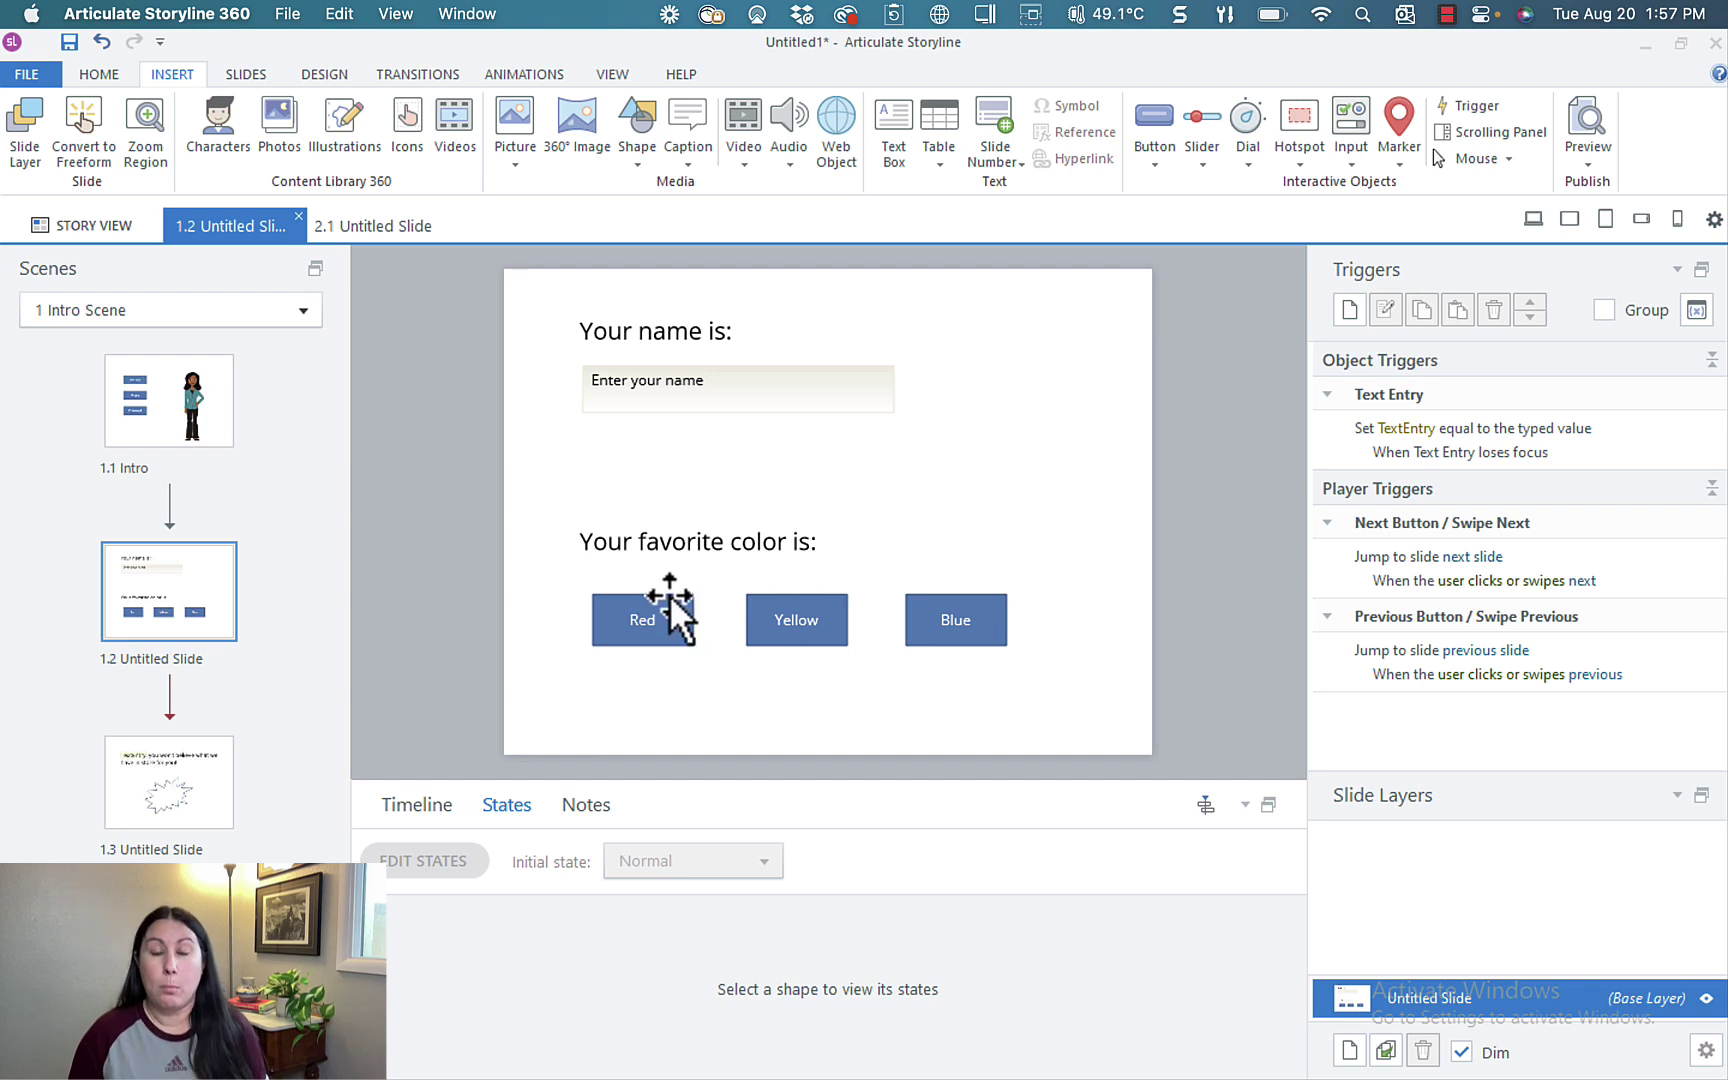
pyautogui.click(1707, 313)
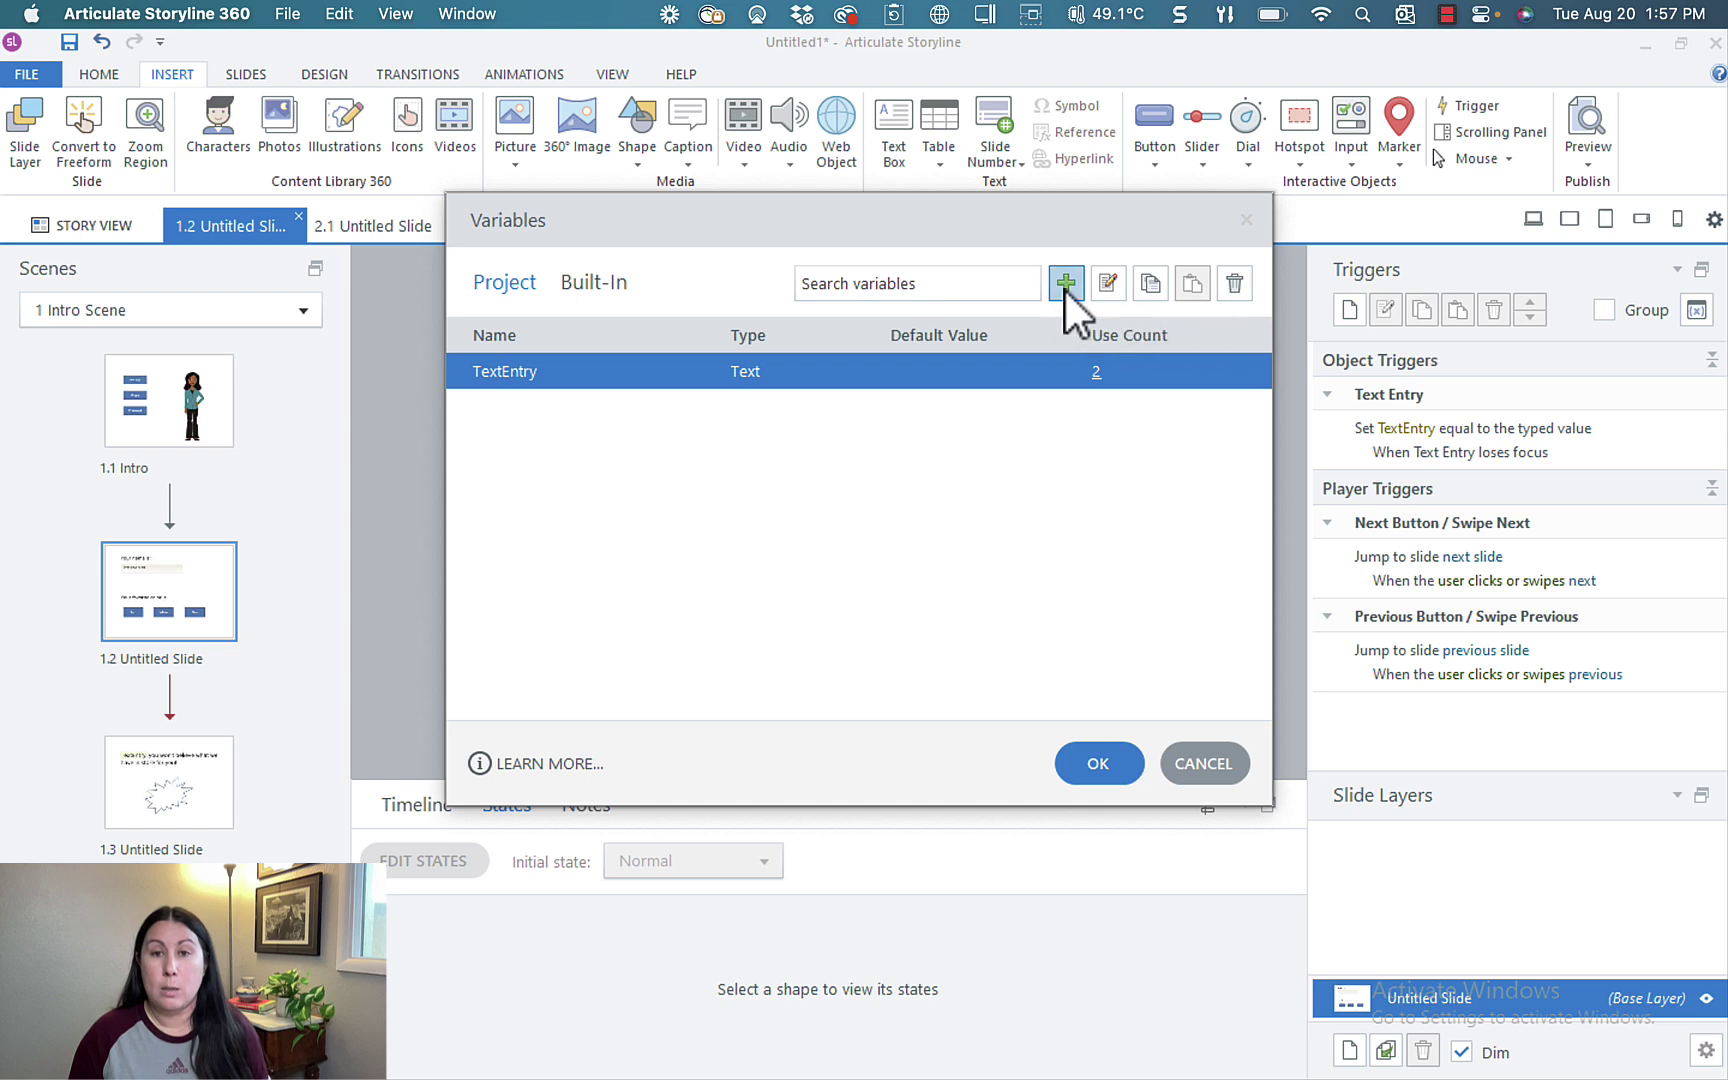
pyautogui.click(1055, 289)
pyautogui.write('Colo')
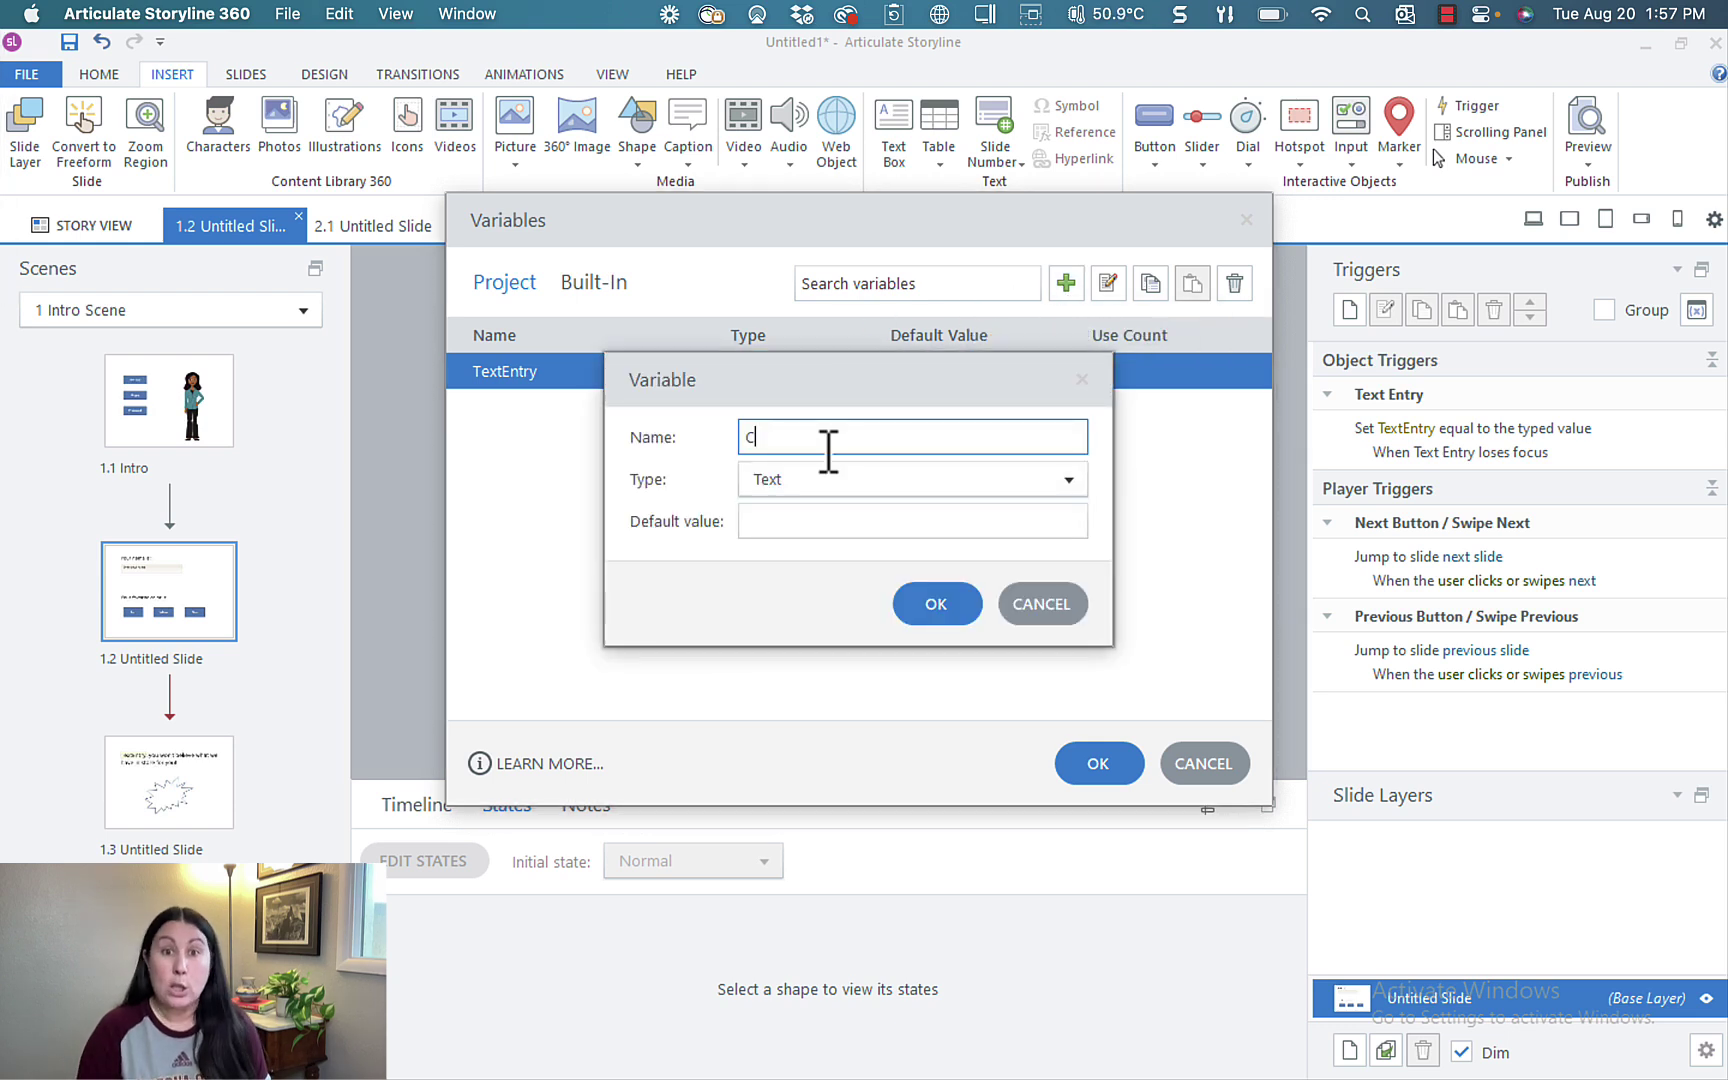
pyautogui.press('BackSpace')
pyautogui.press('BackSpace')
pyautogui.press('BackSpace')
pyautogui.write('Fav')
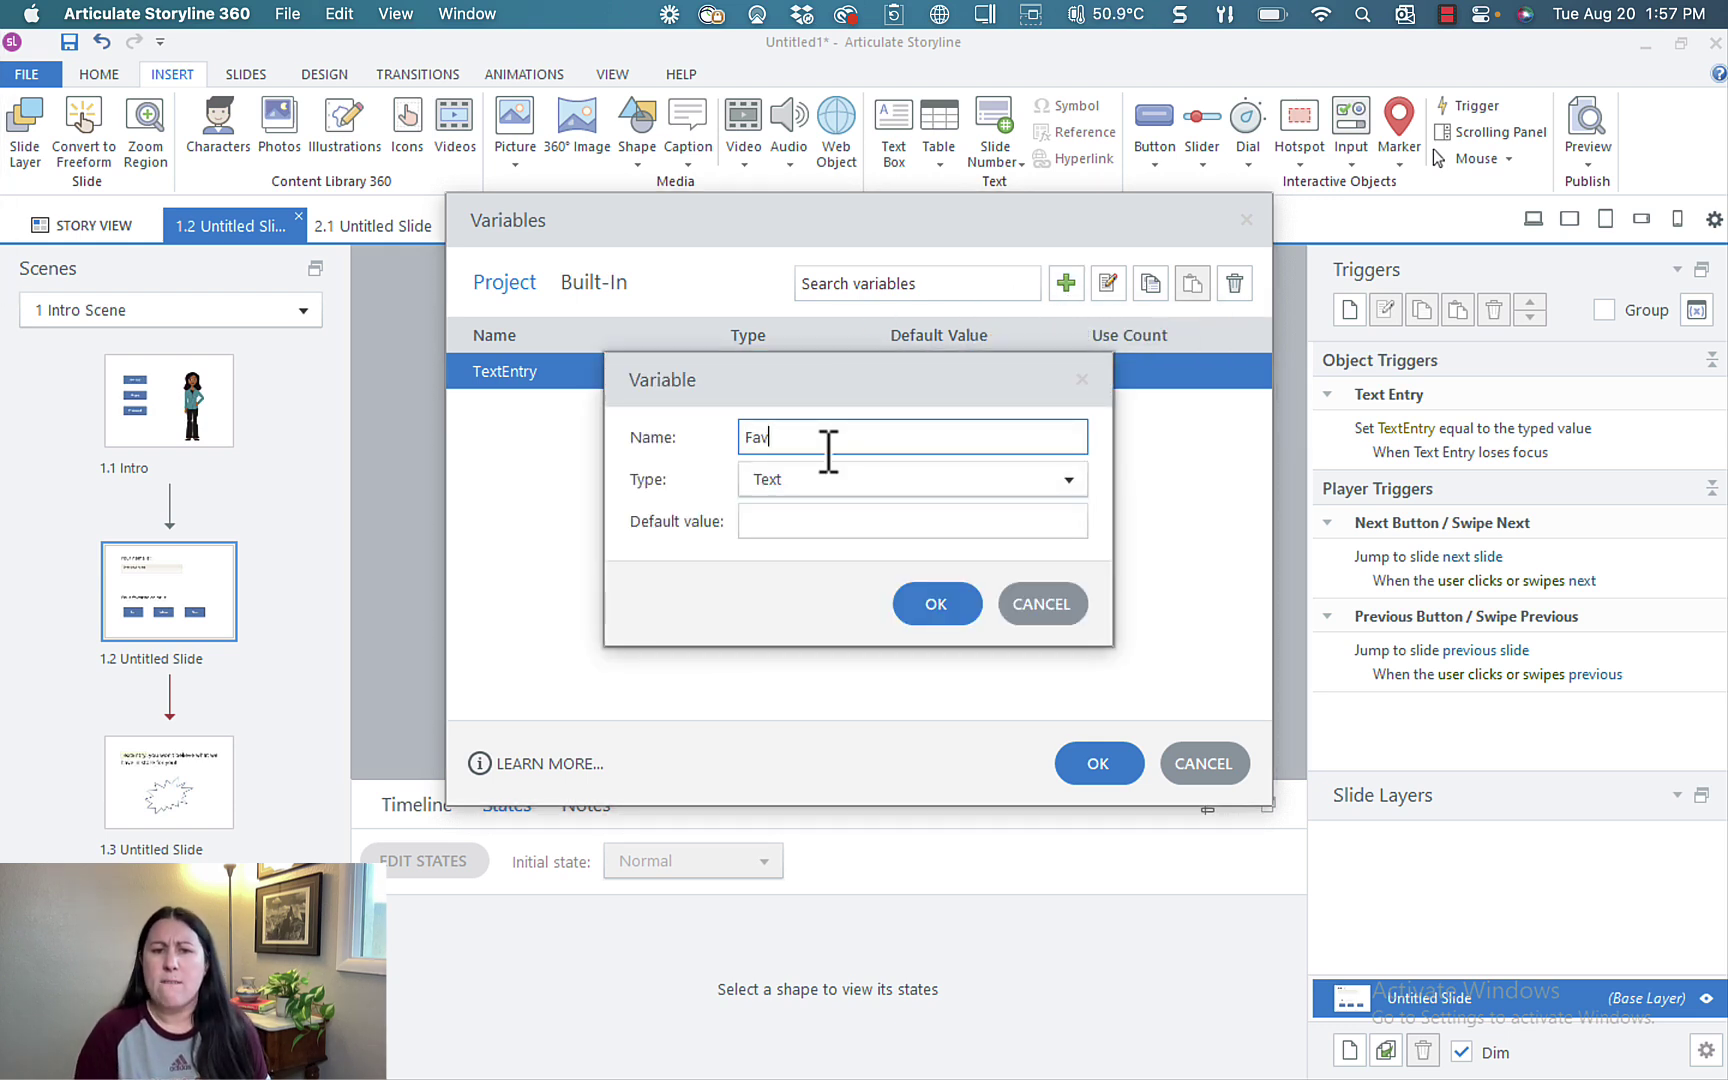
pyautogui.write('eColor')
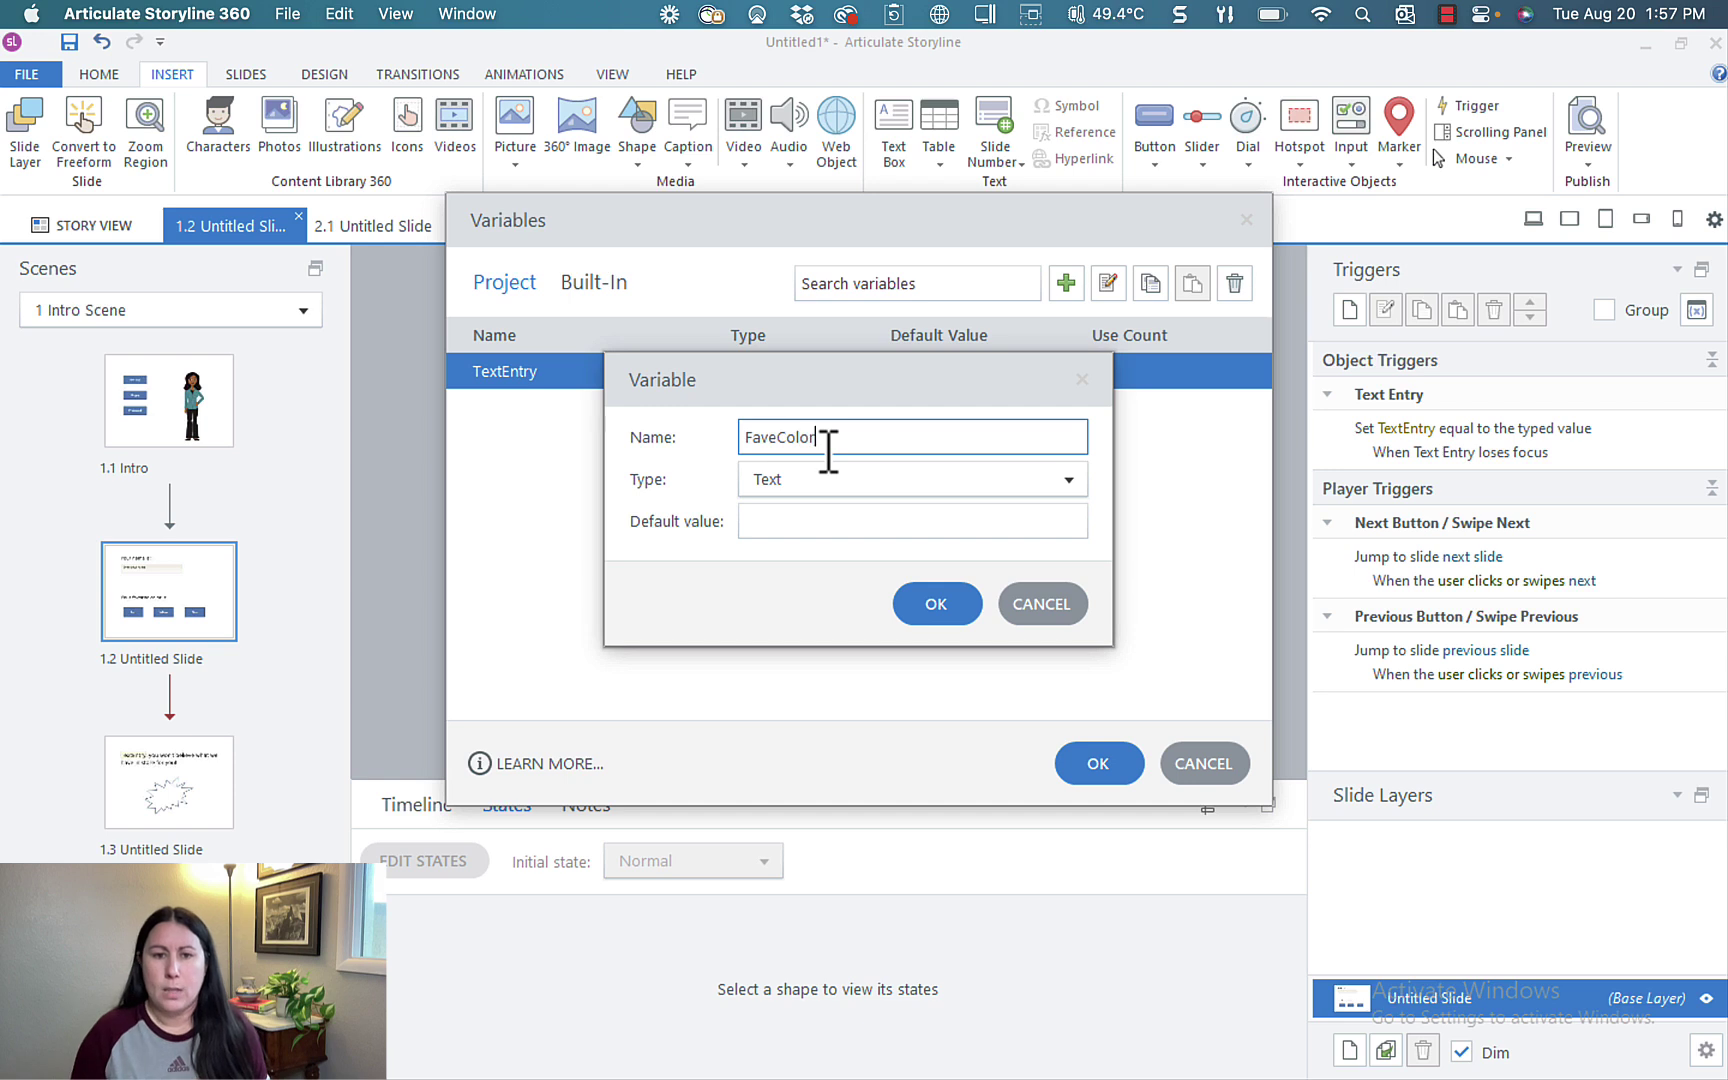
pyautogui.click(936, 603)
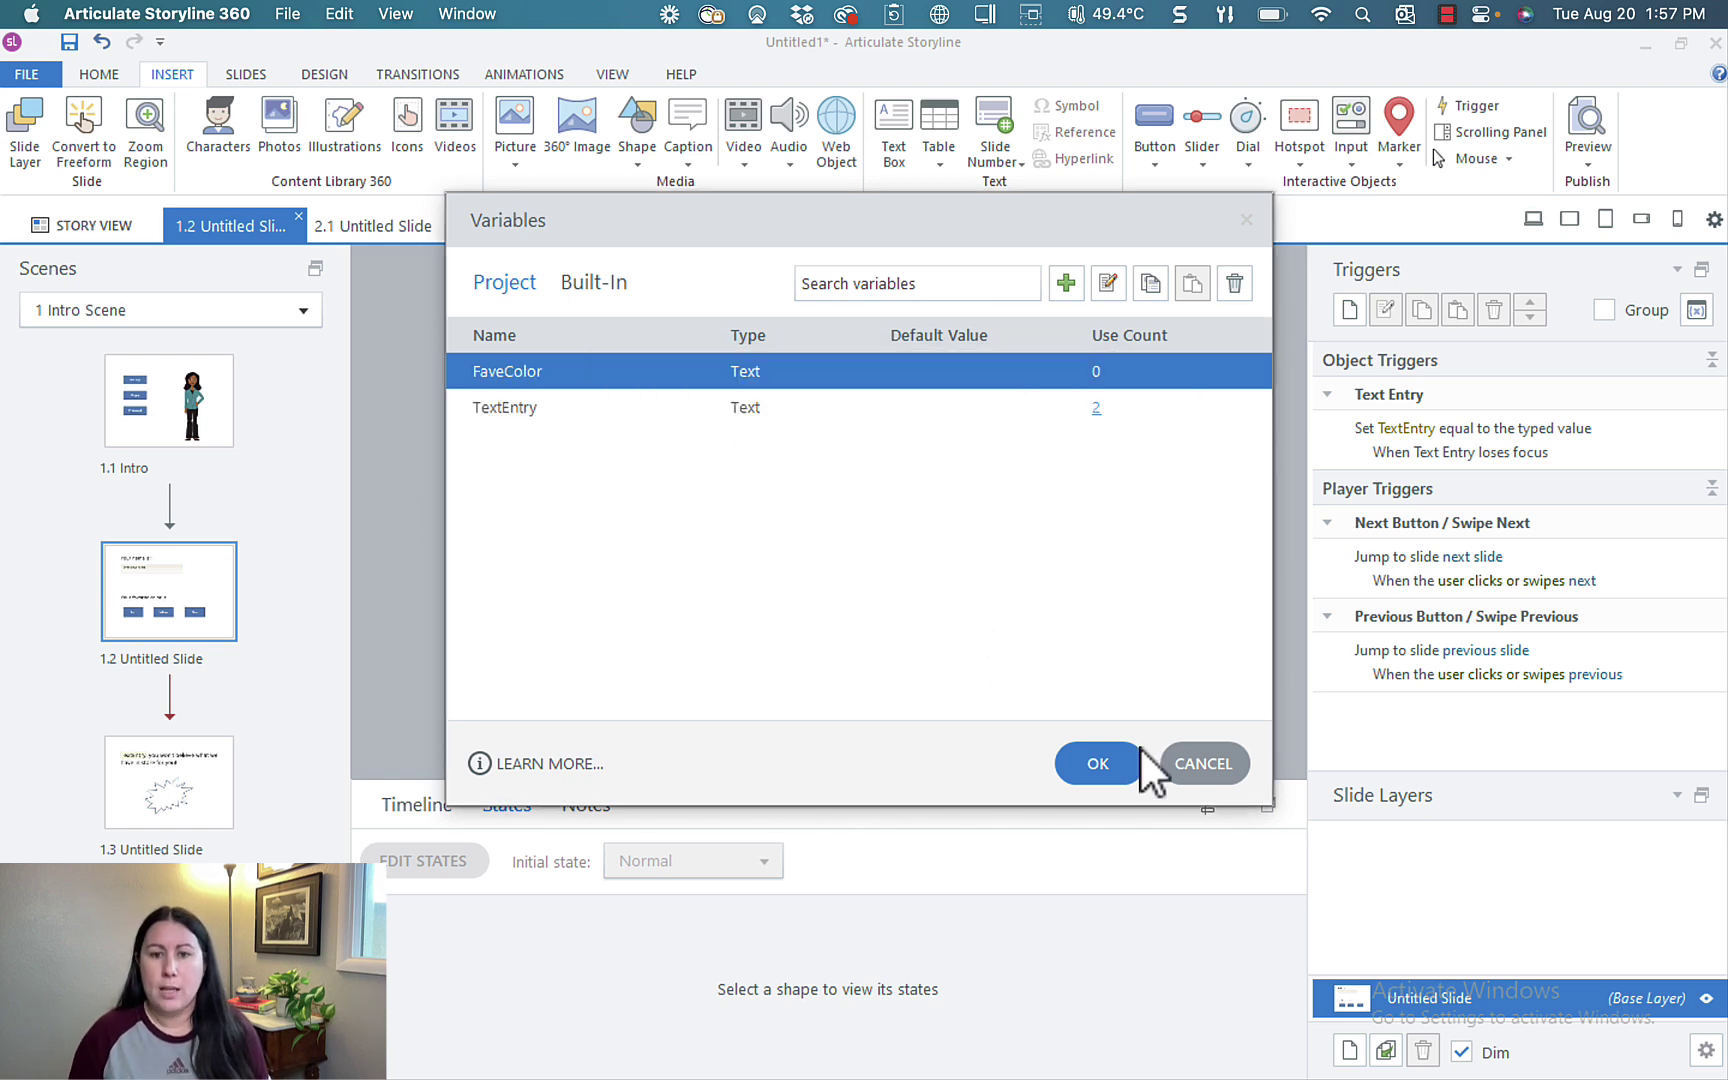
pyautogui.click(1092, 763)
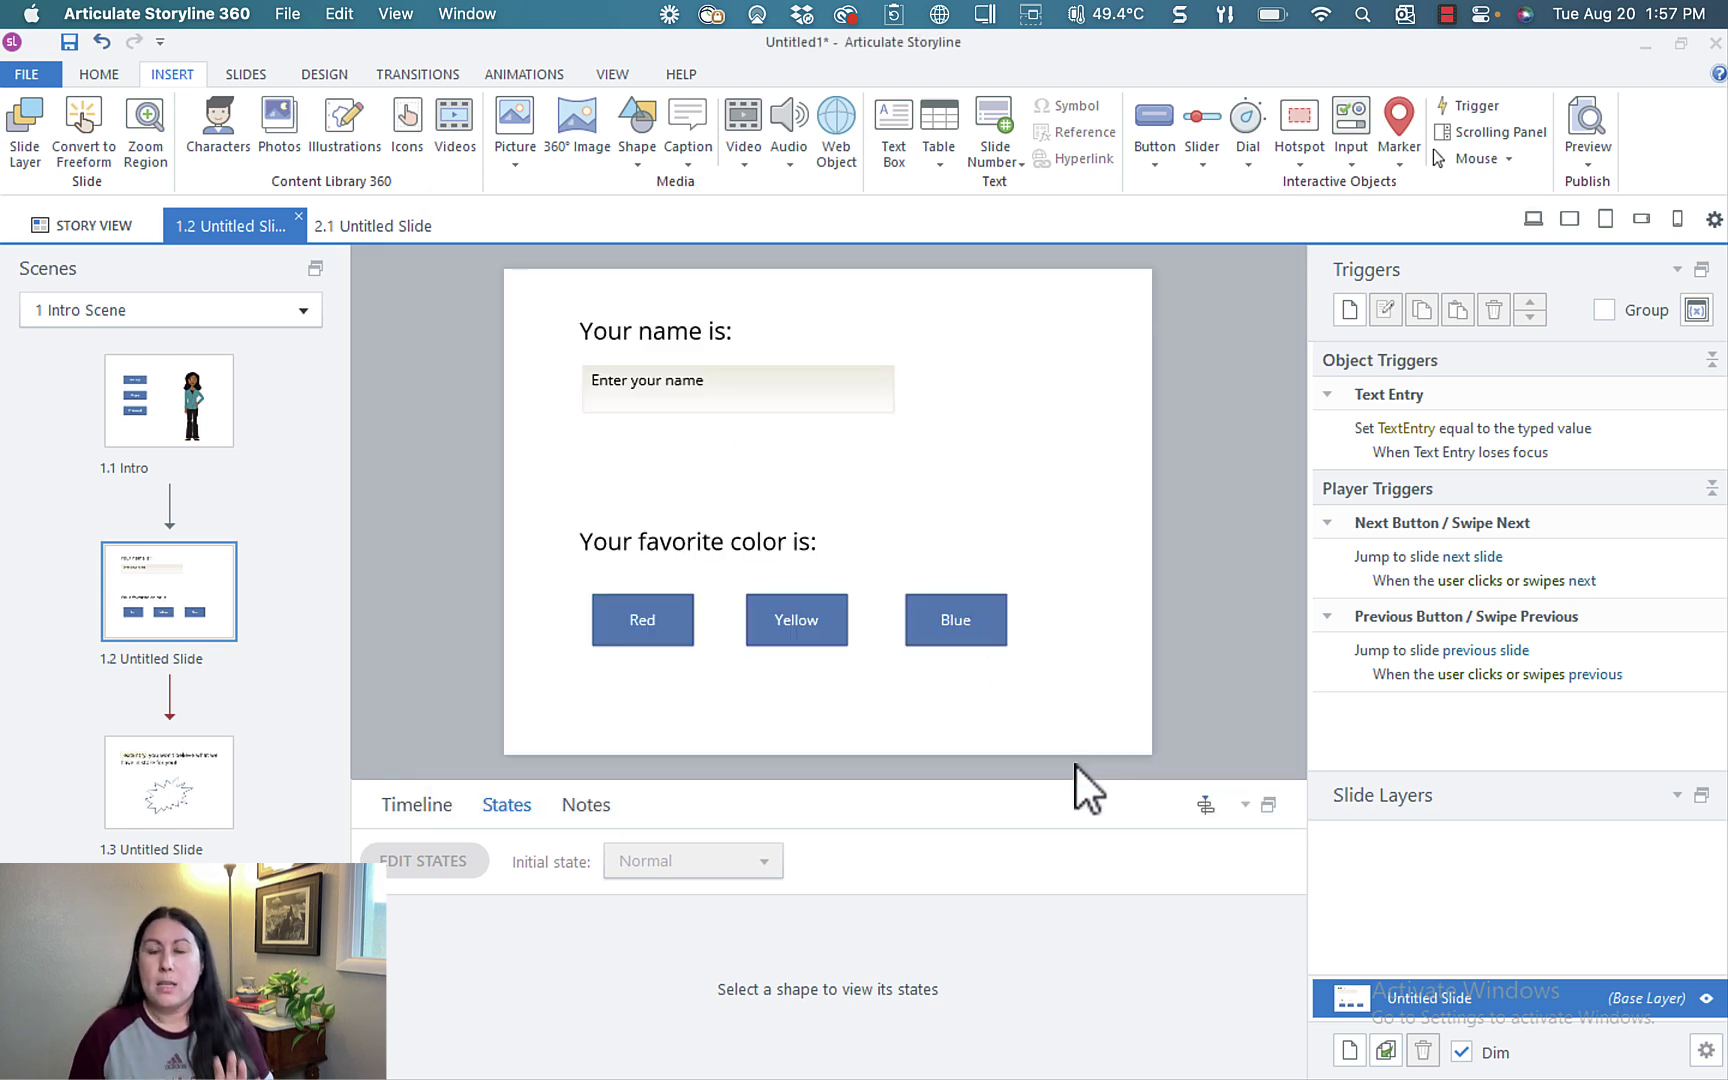
# Add a trigger to the Red rectangle that adjusts the FaveColor variable to the value Red when the user clicks it.
pyautogui.click(652, 603)
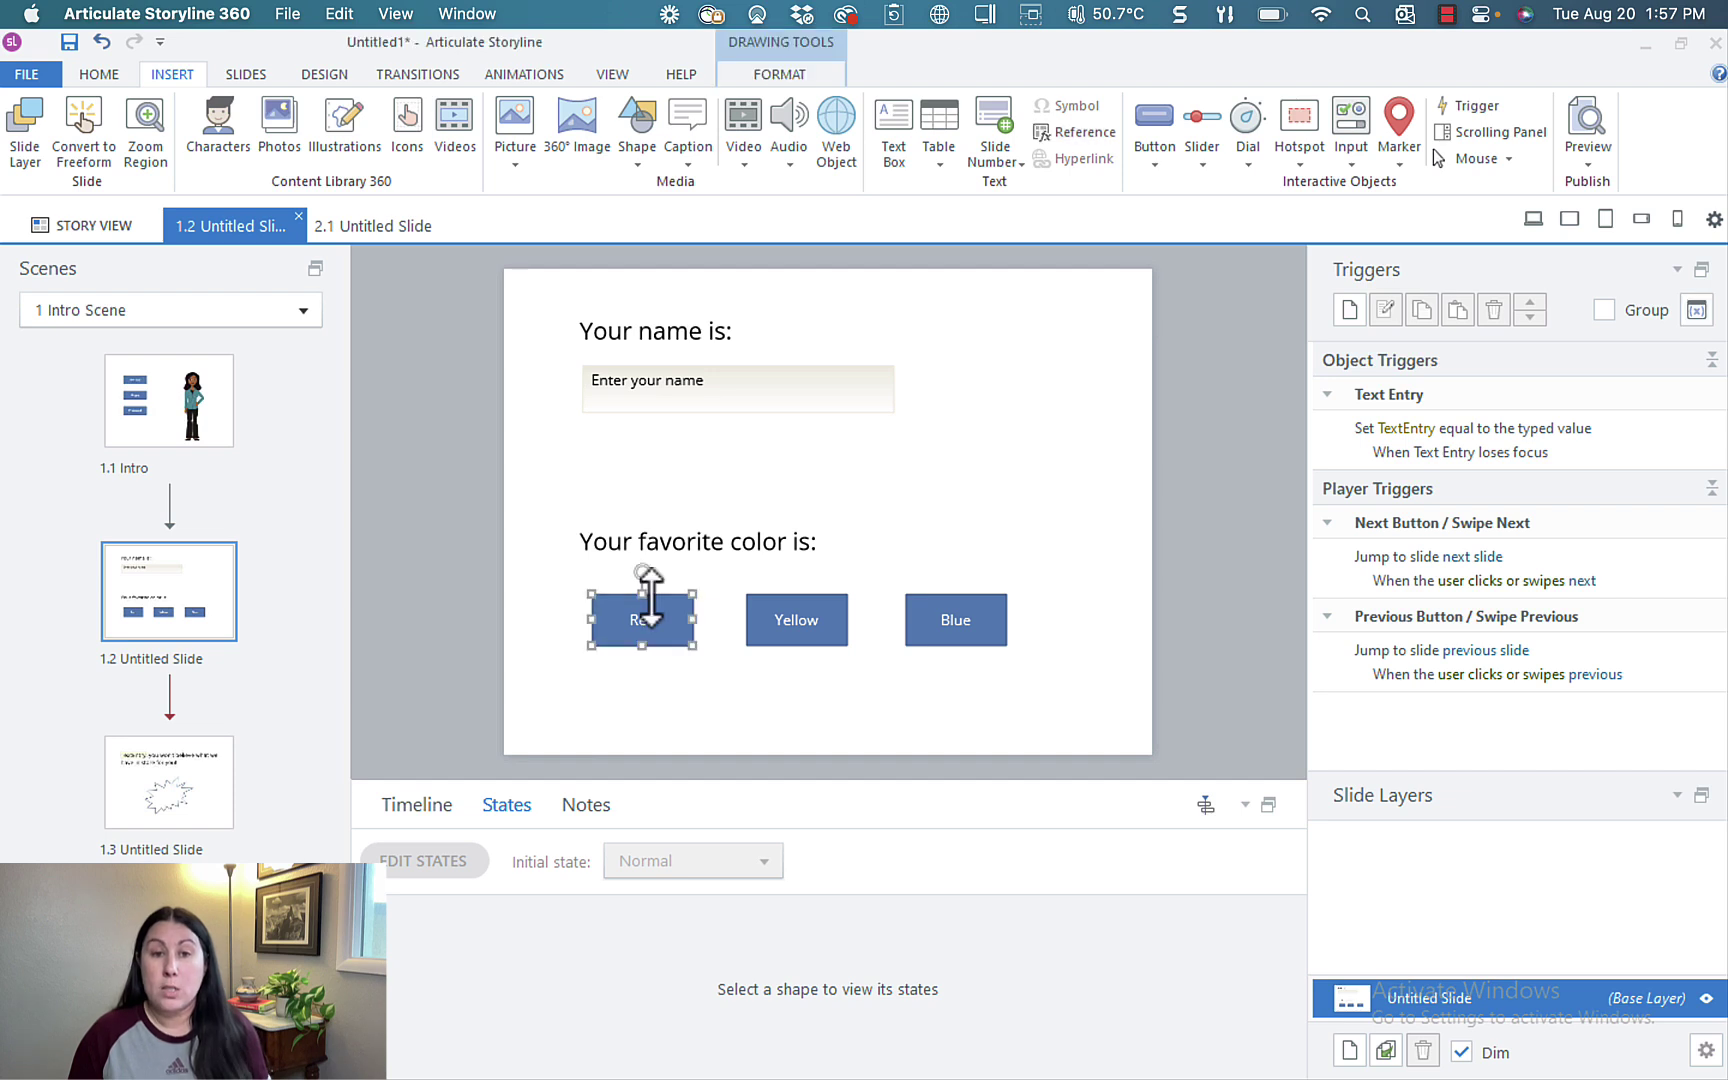
pyautogui.click(1347, 310)
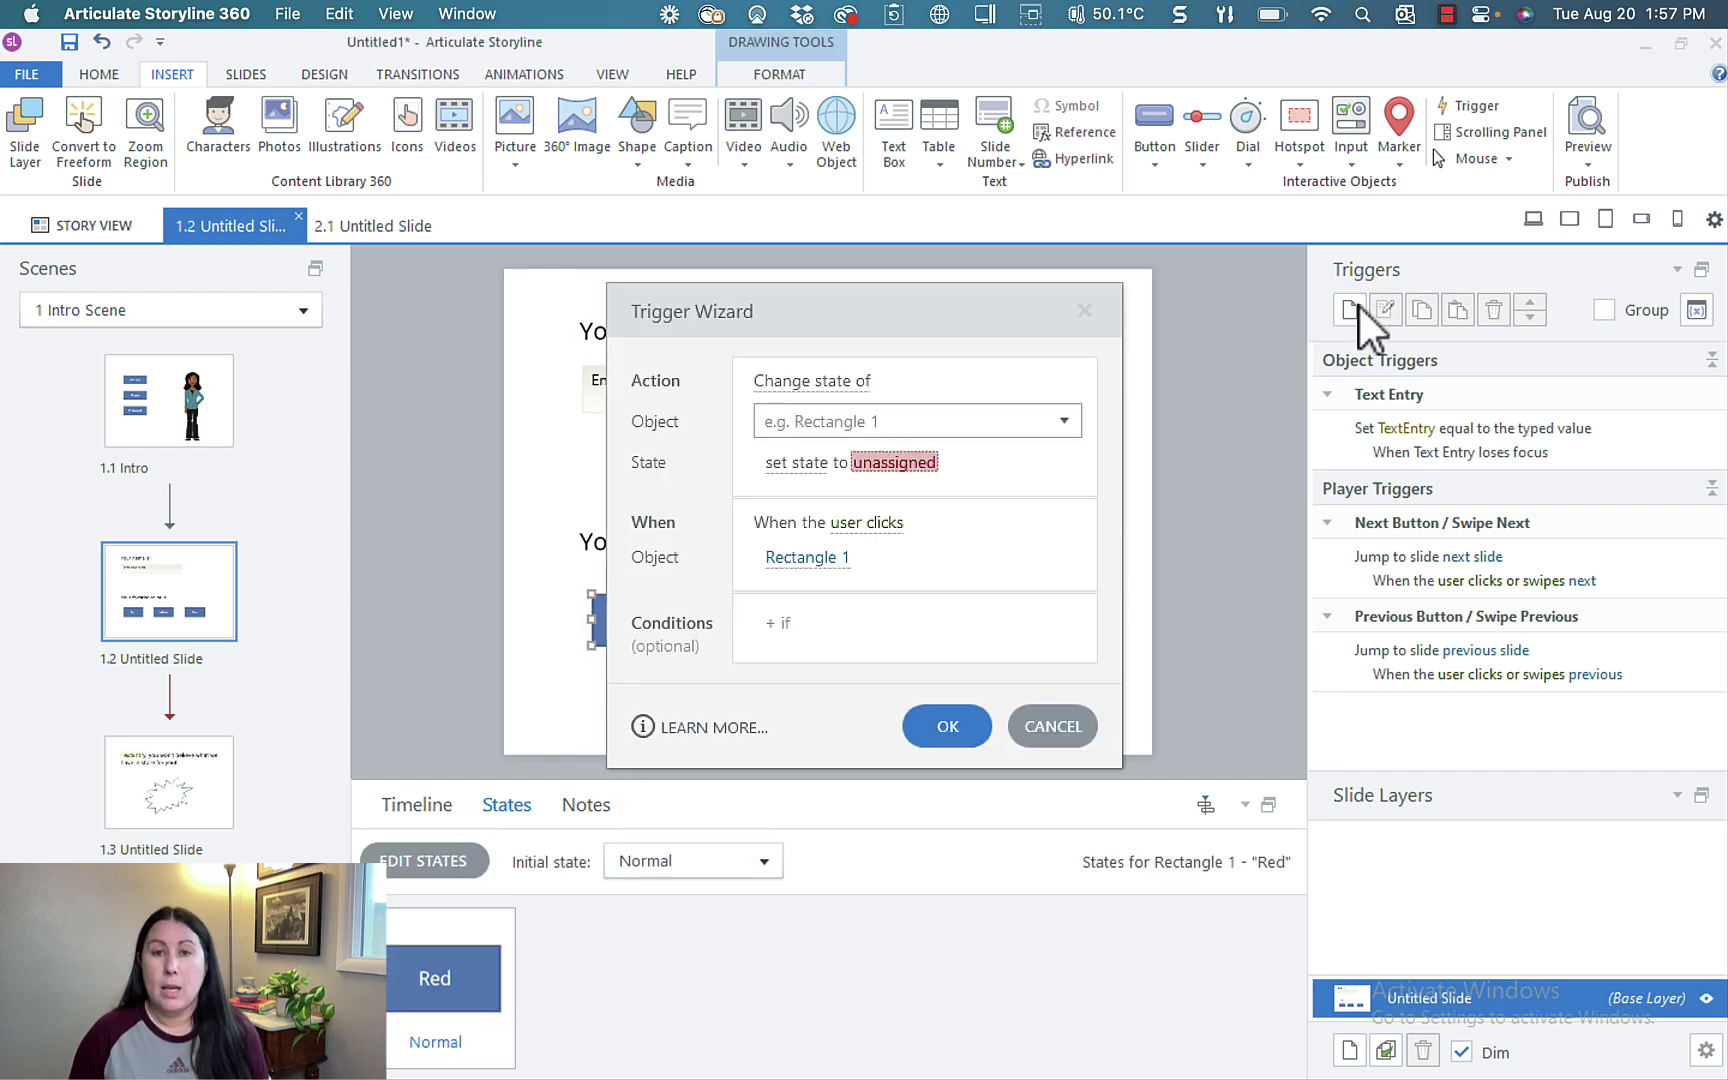
pyautogui.click(842, 383)
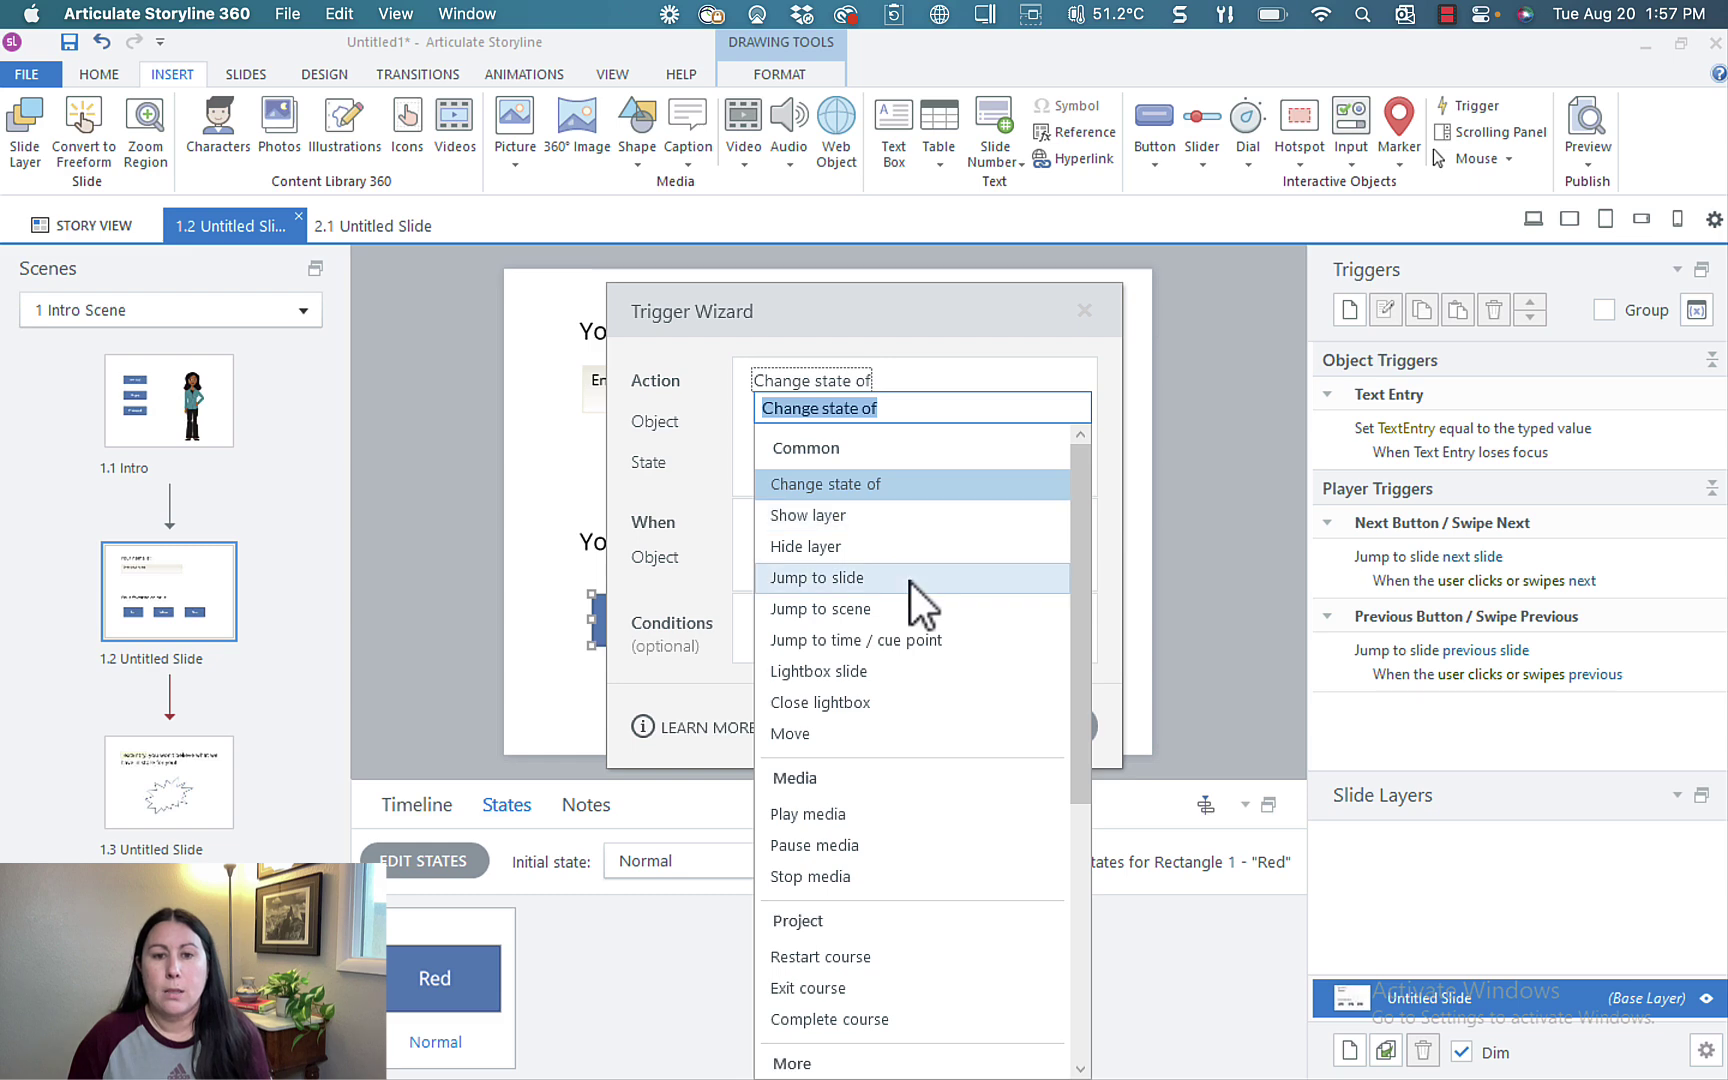
pyautogui.scroll(-5, 911, 583)
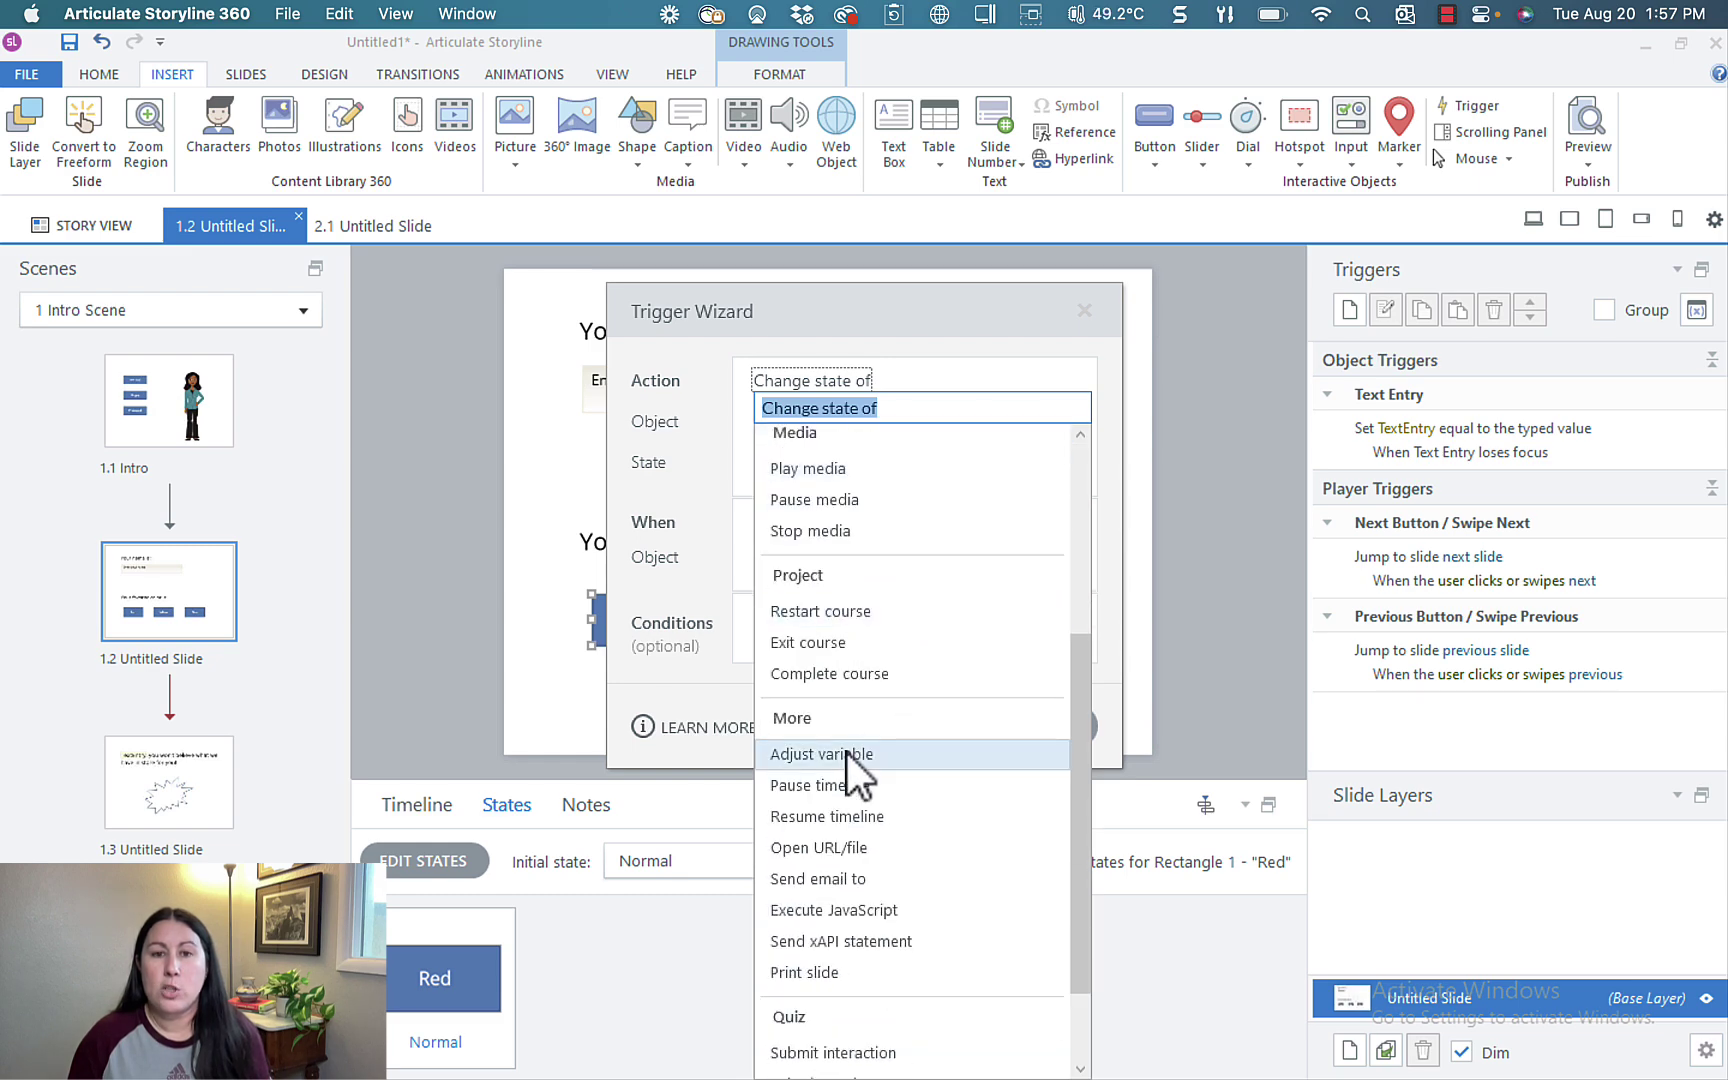
pyautogui.click(846, 753)
pyautogui.click(828, 415)
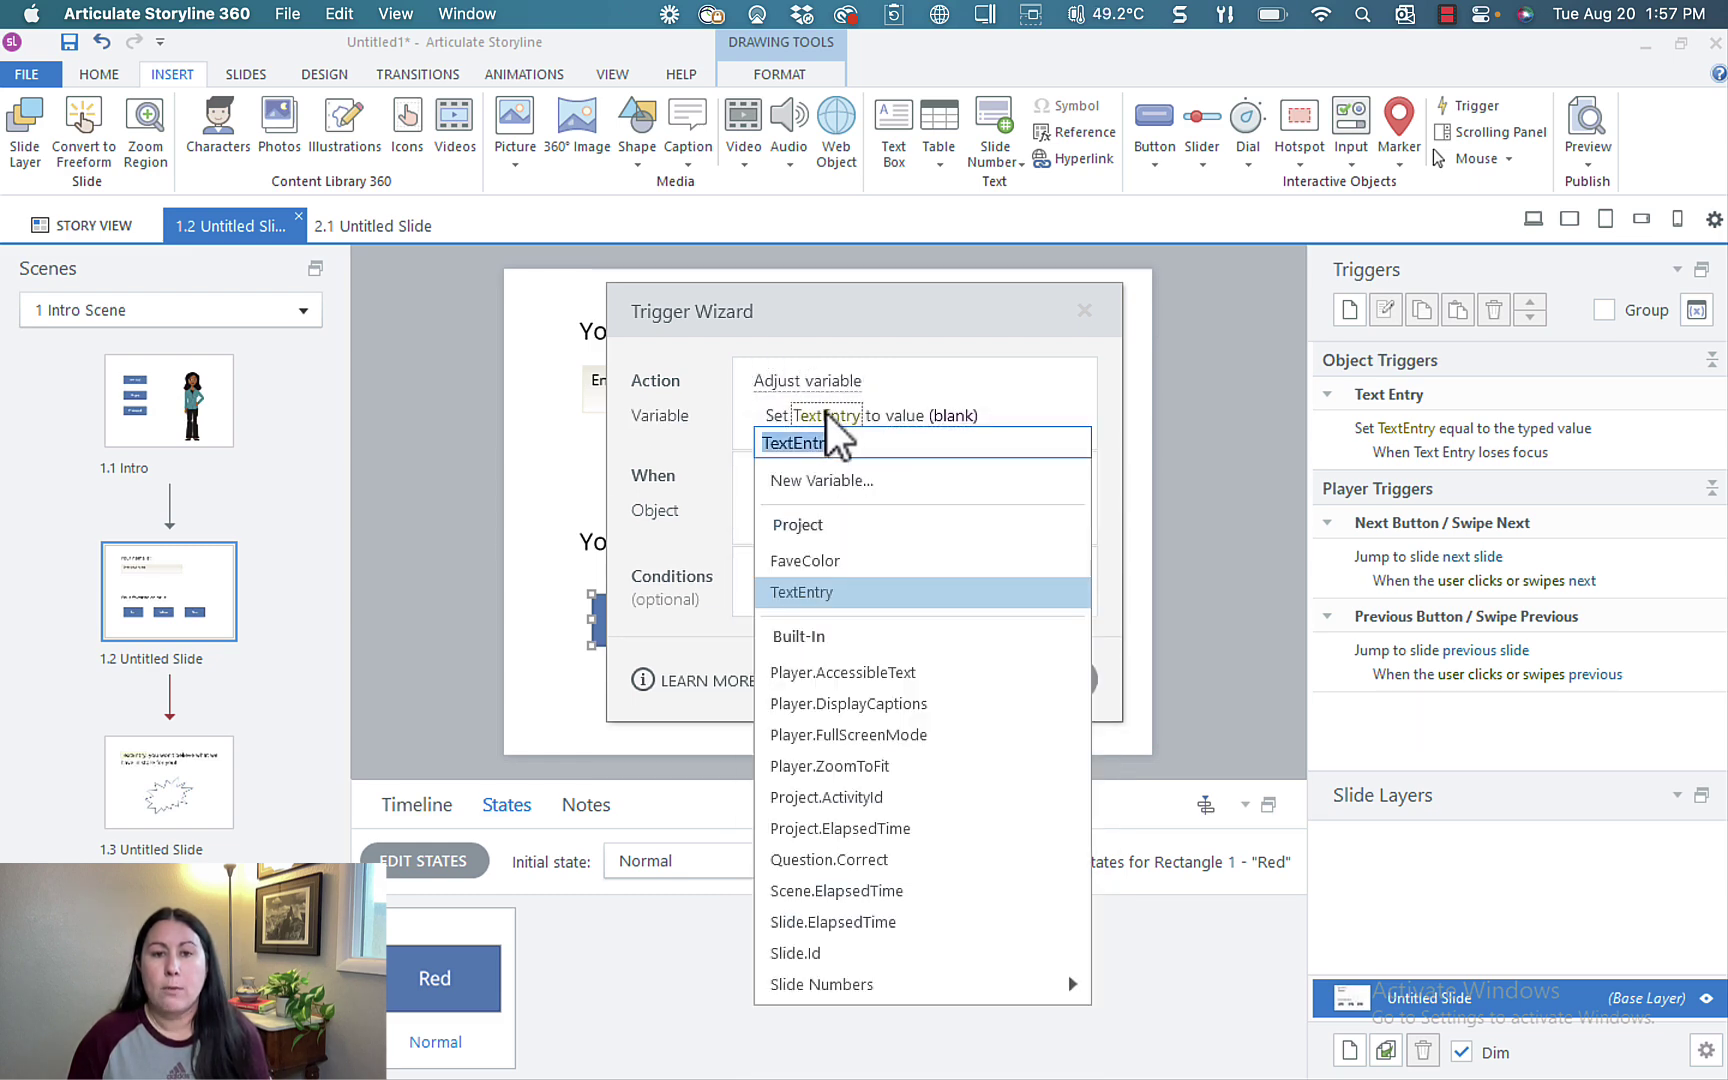
pyautogui.click(836, 562)
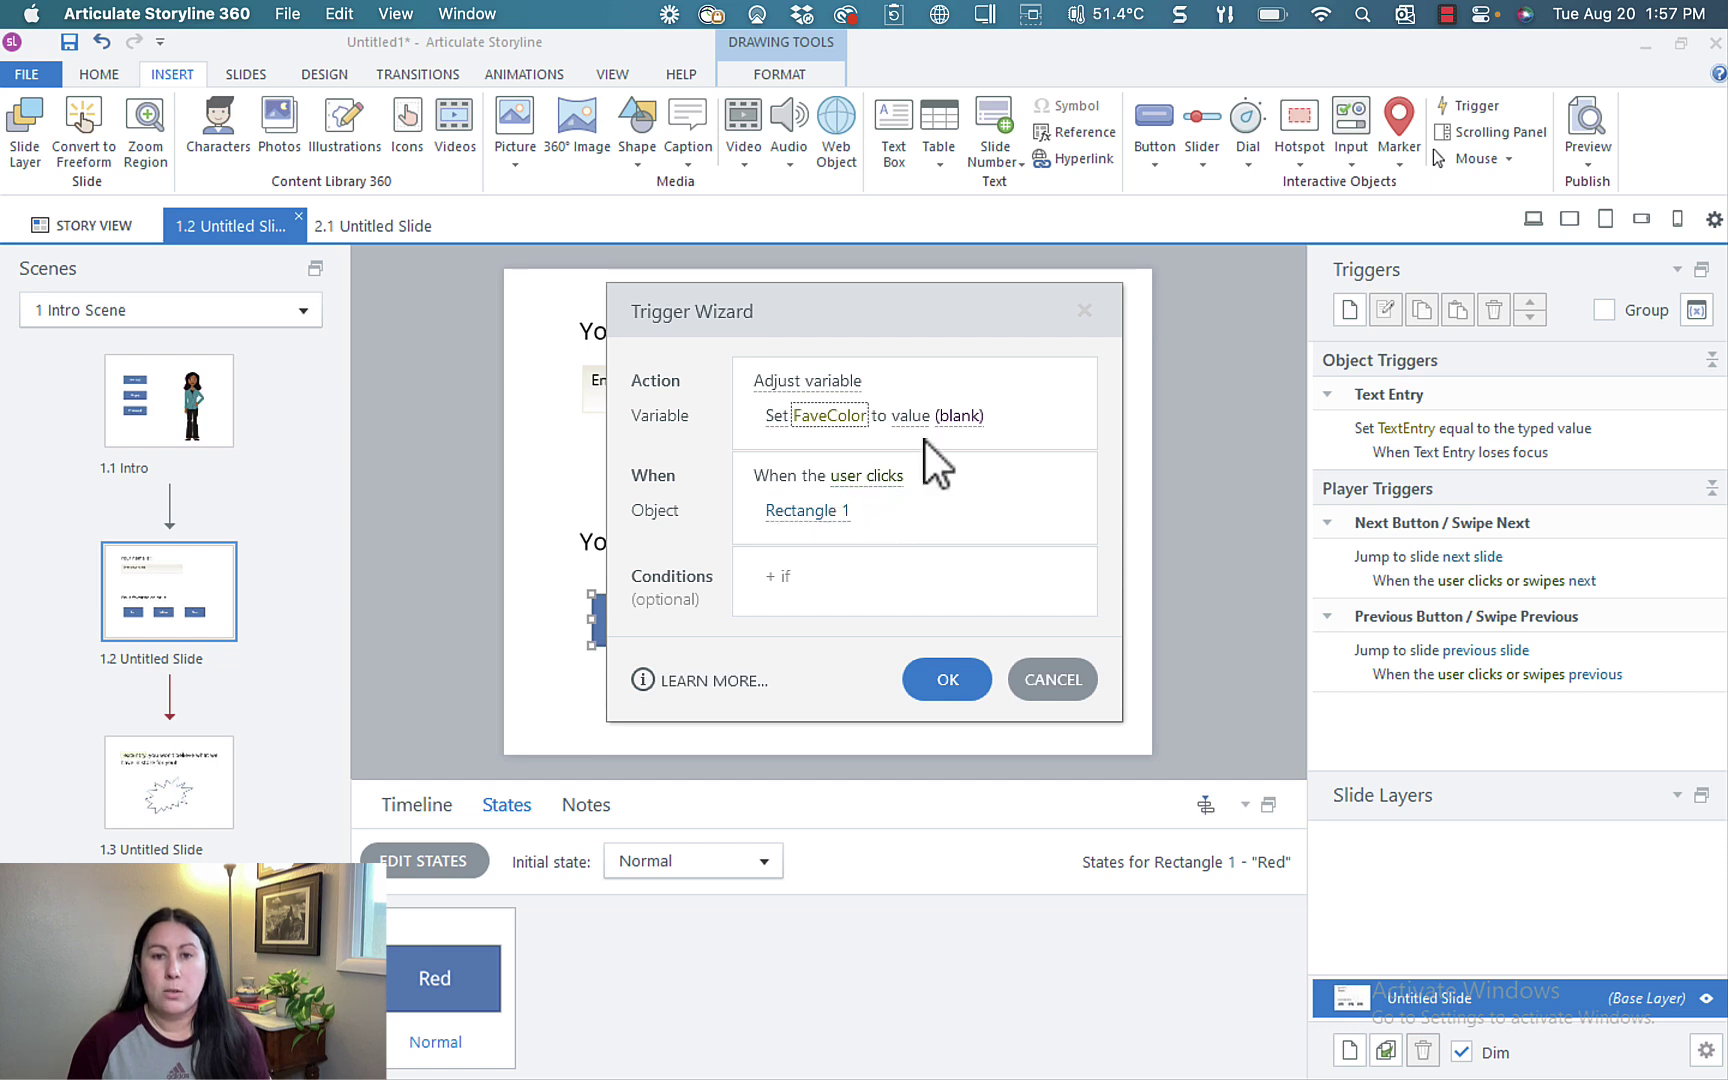
pyautogui.click(972, 418)
pyautogui.write('Red')
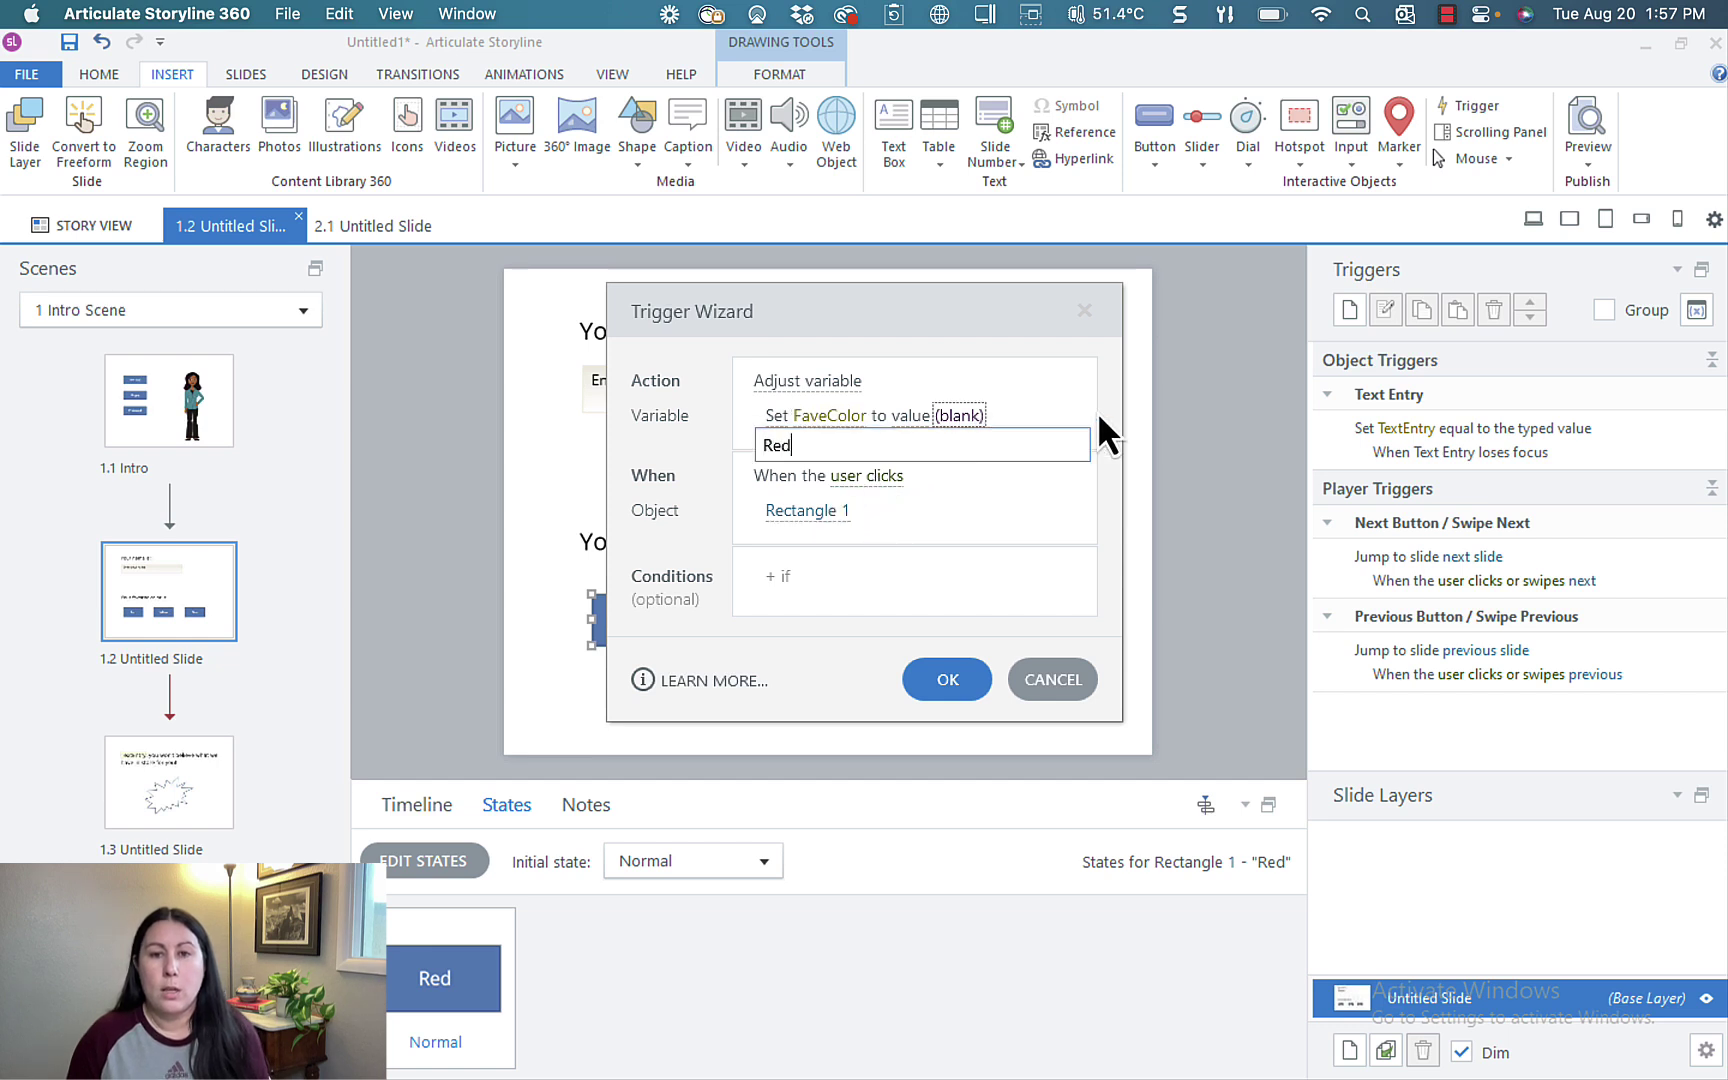
pyautogui.click(1112, 412)
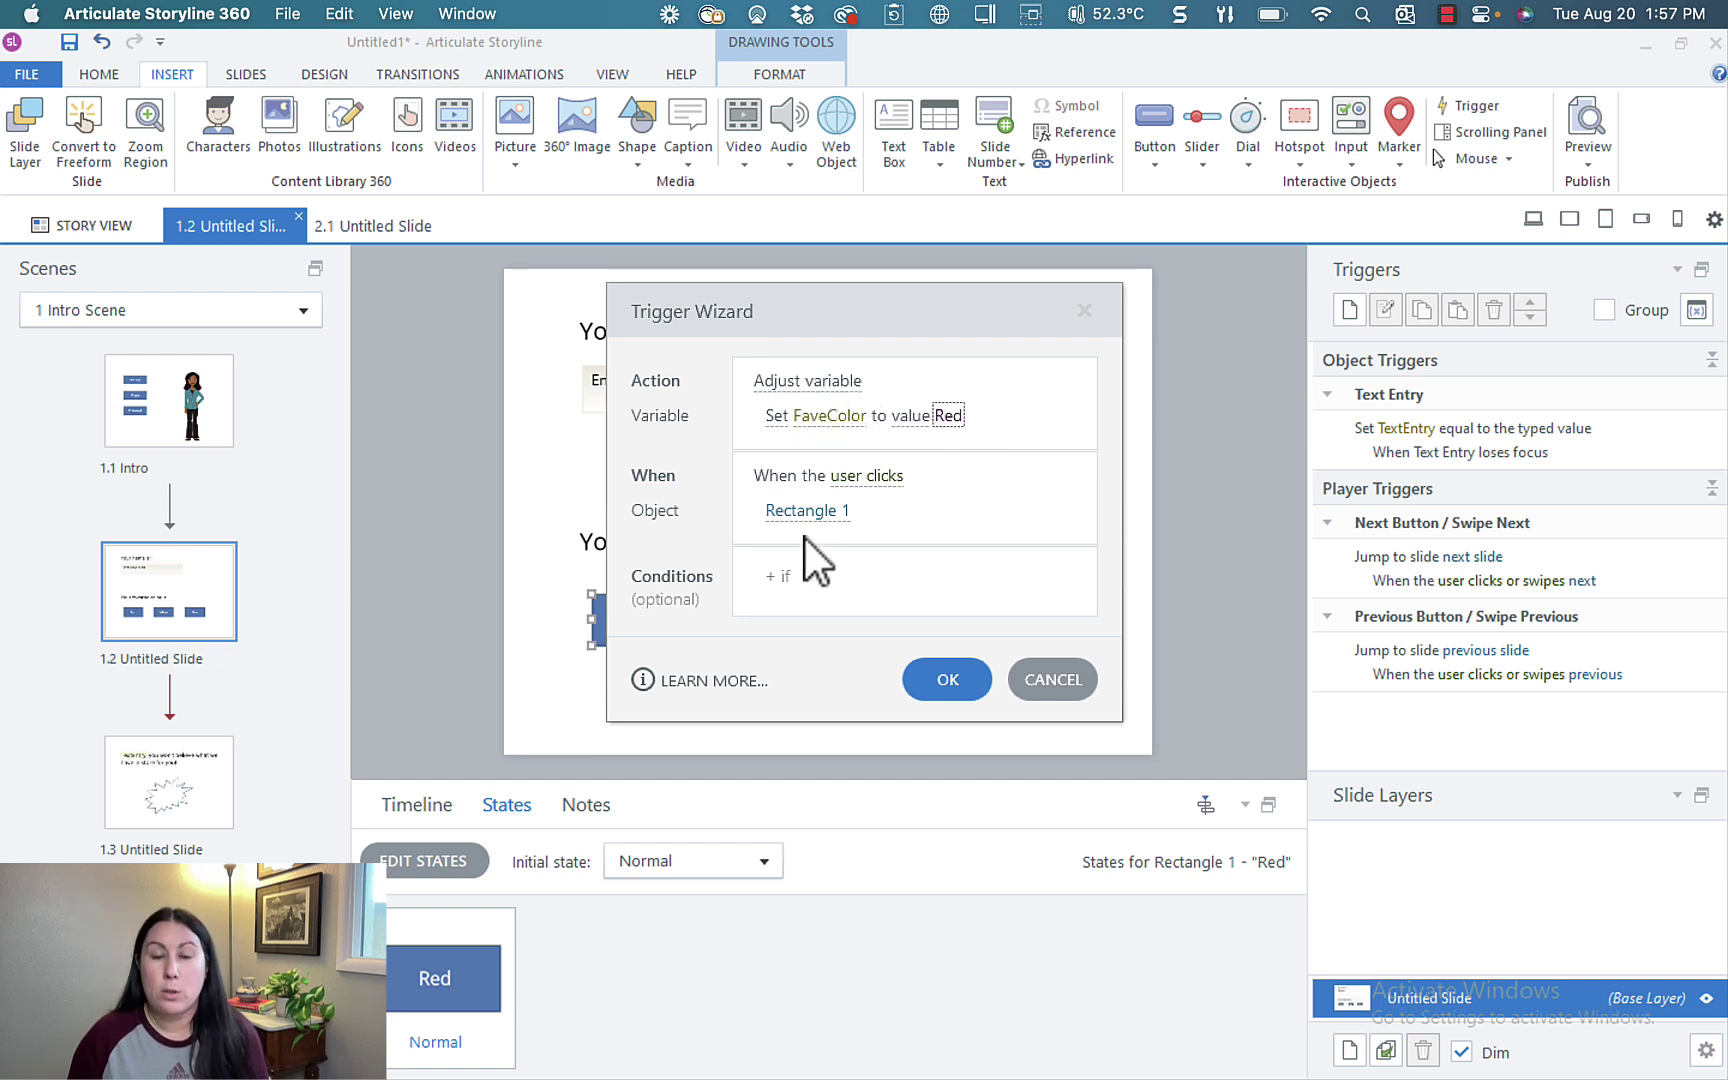
pyautogui.click(930, 676)
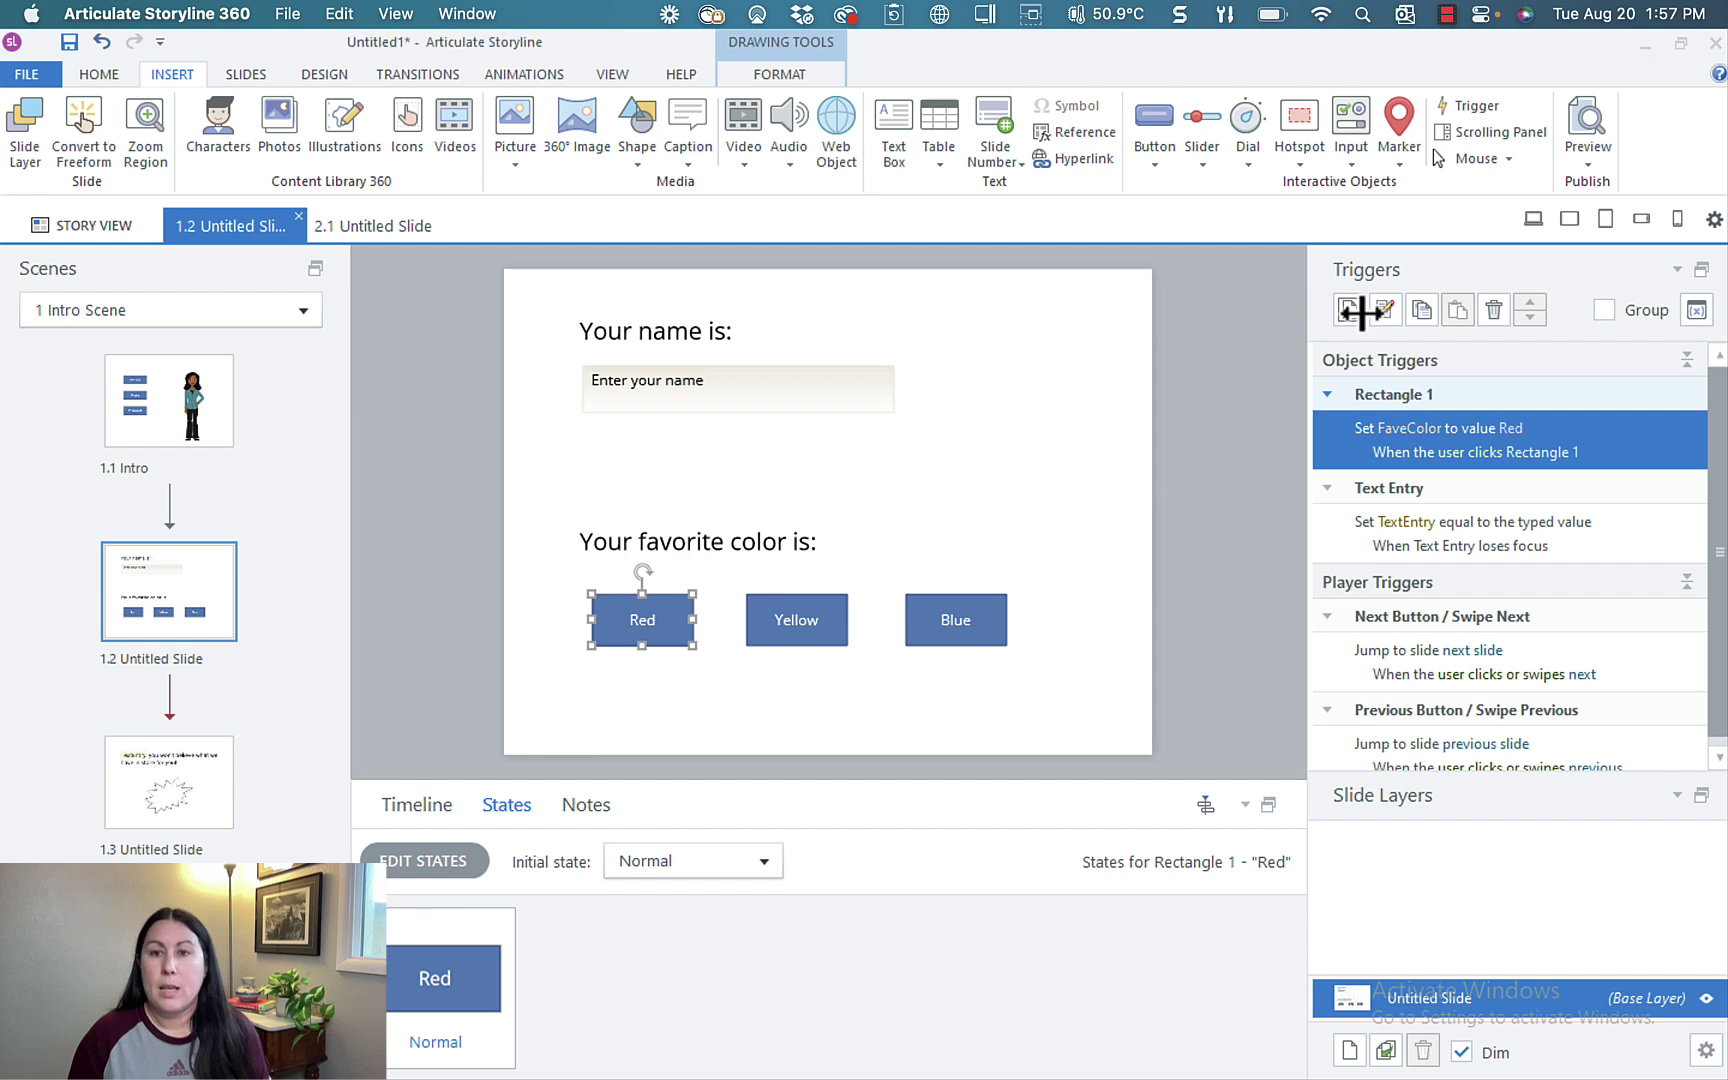
# Copy the Red rectangle's FaveColor trigger and paste it onto the Yellow and Blue rectangles.
pyautogui.click(1424, 314)
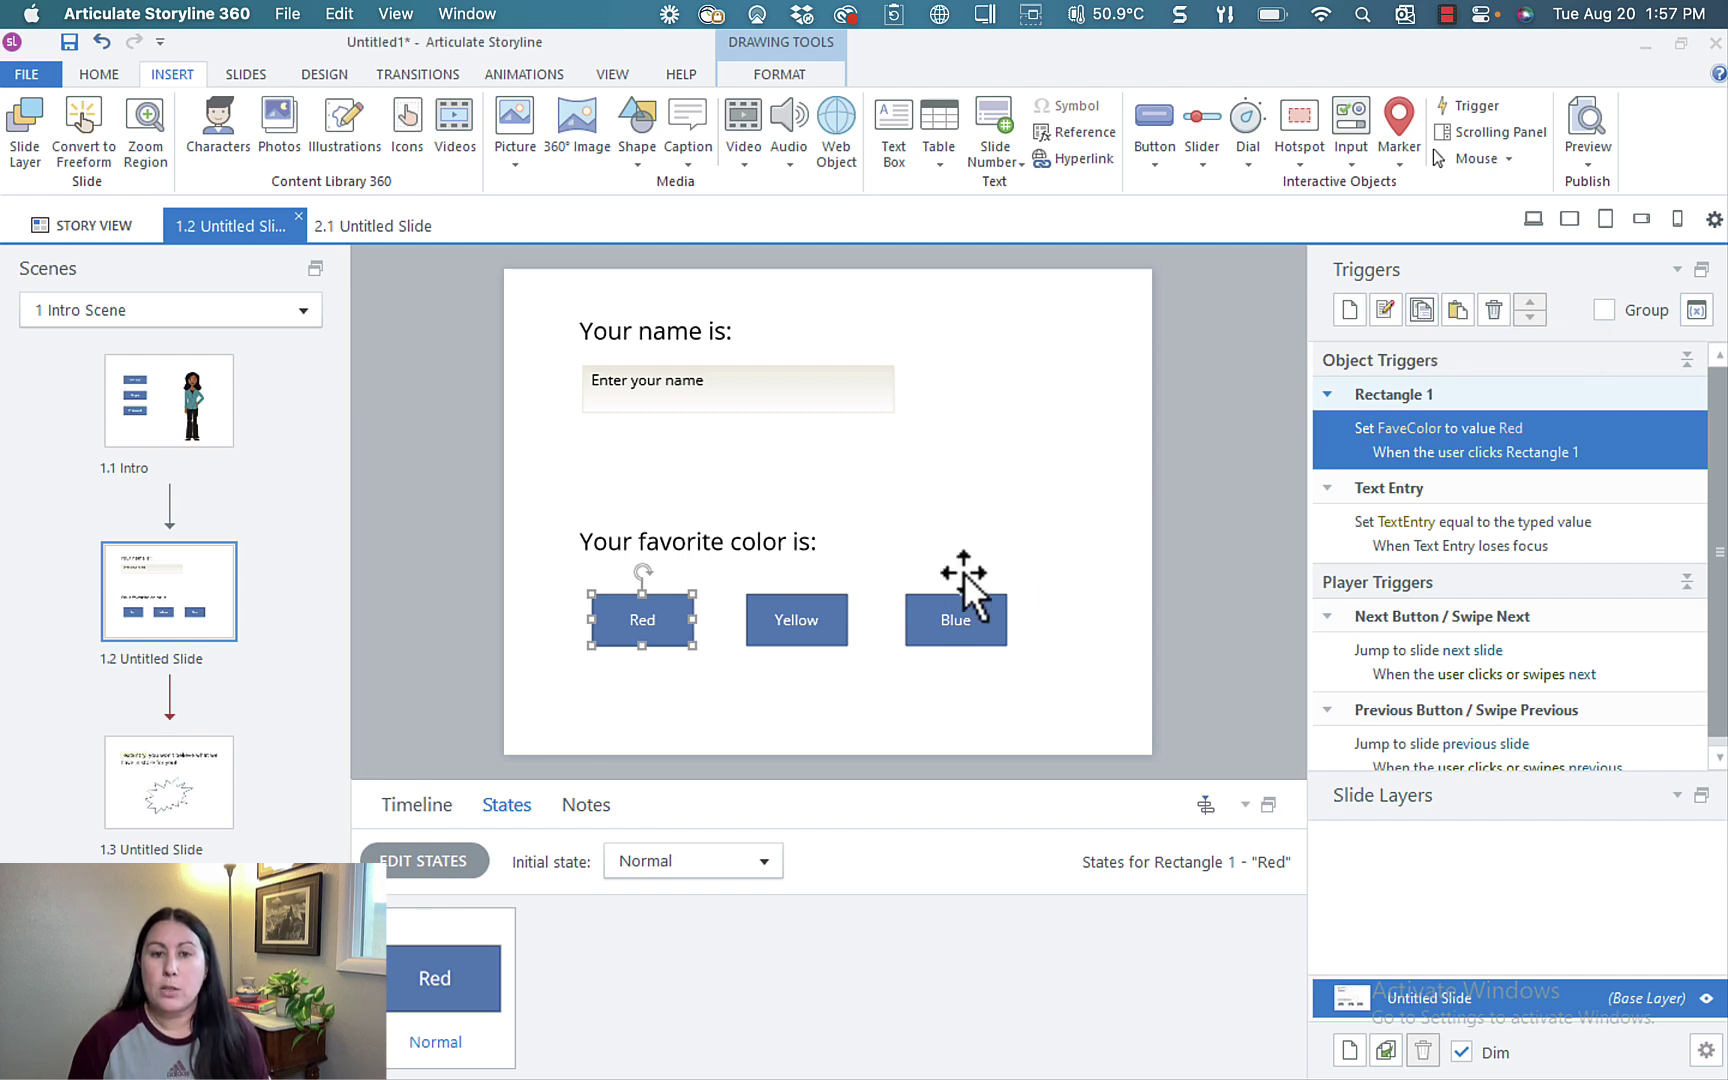
pyautogui.click(824, 600)
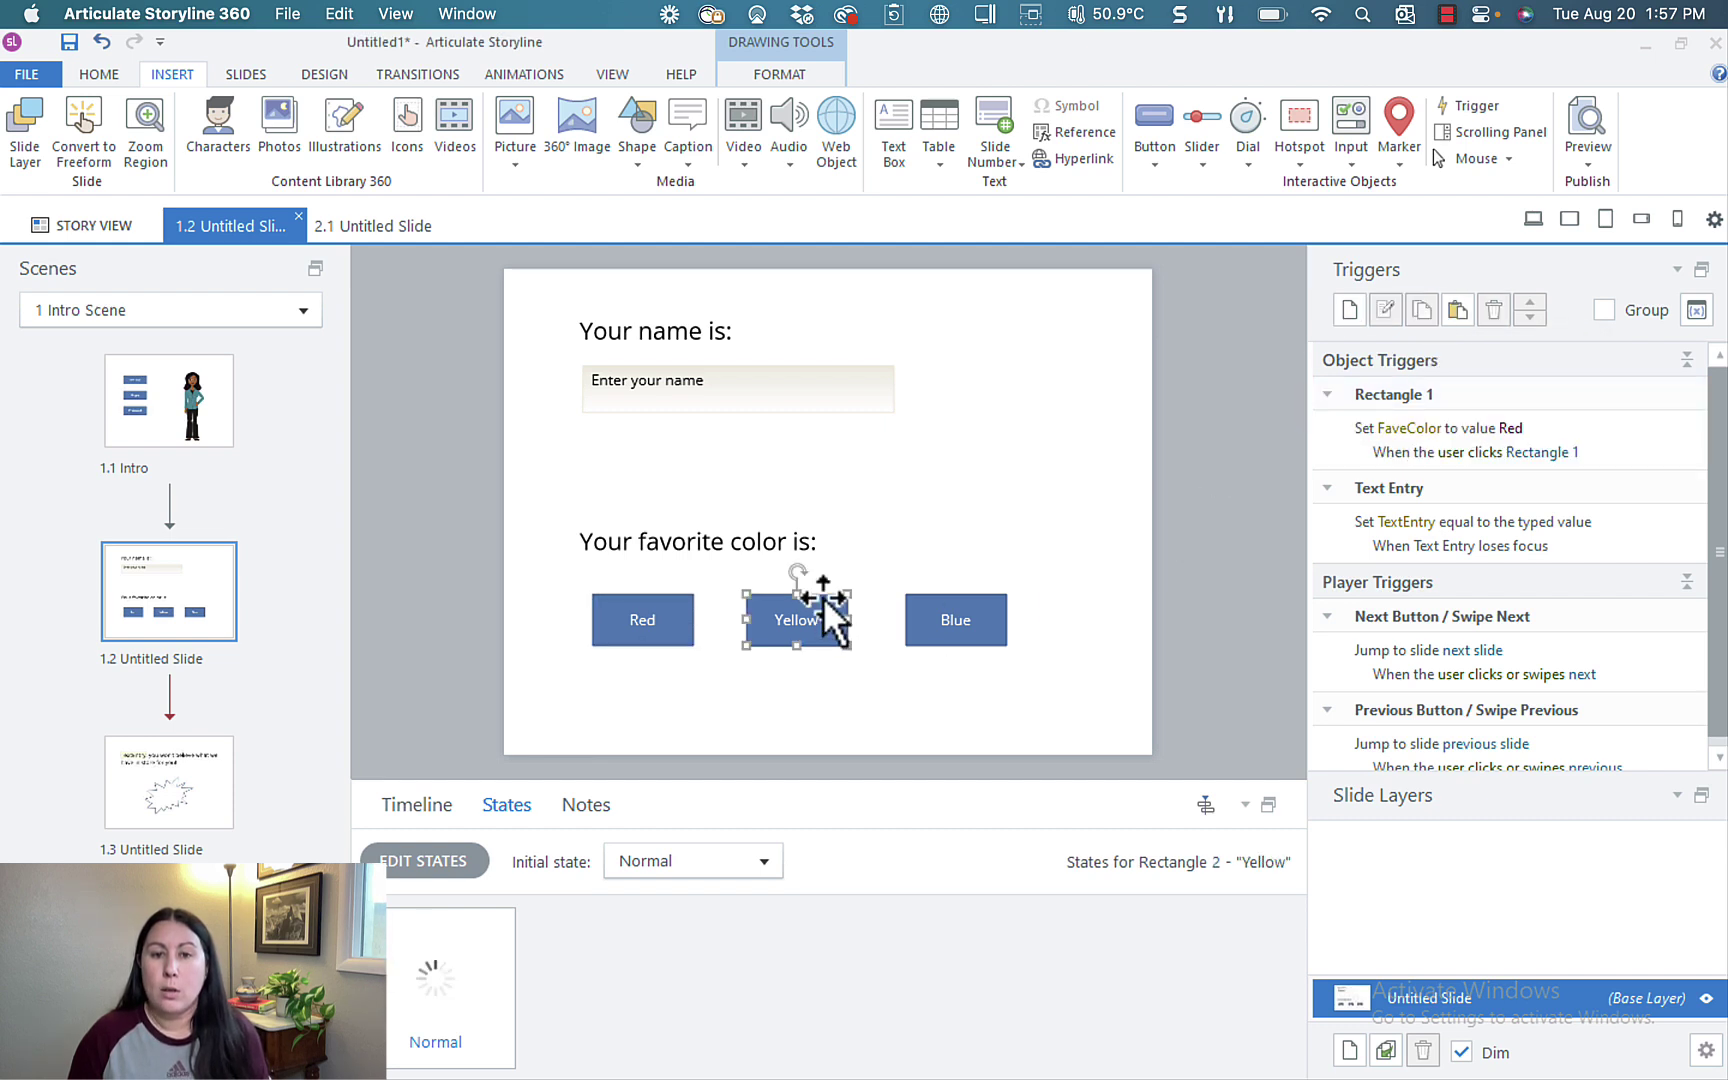
pyautogui.click(1457, 311)
pyautogui.click(986, 603)
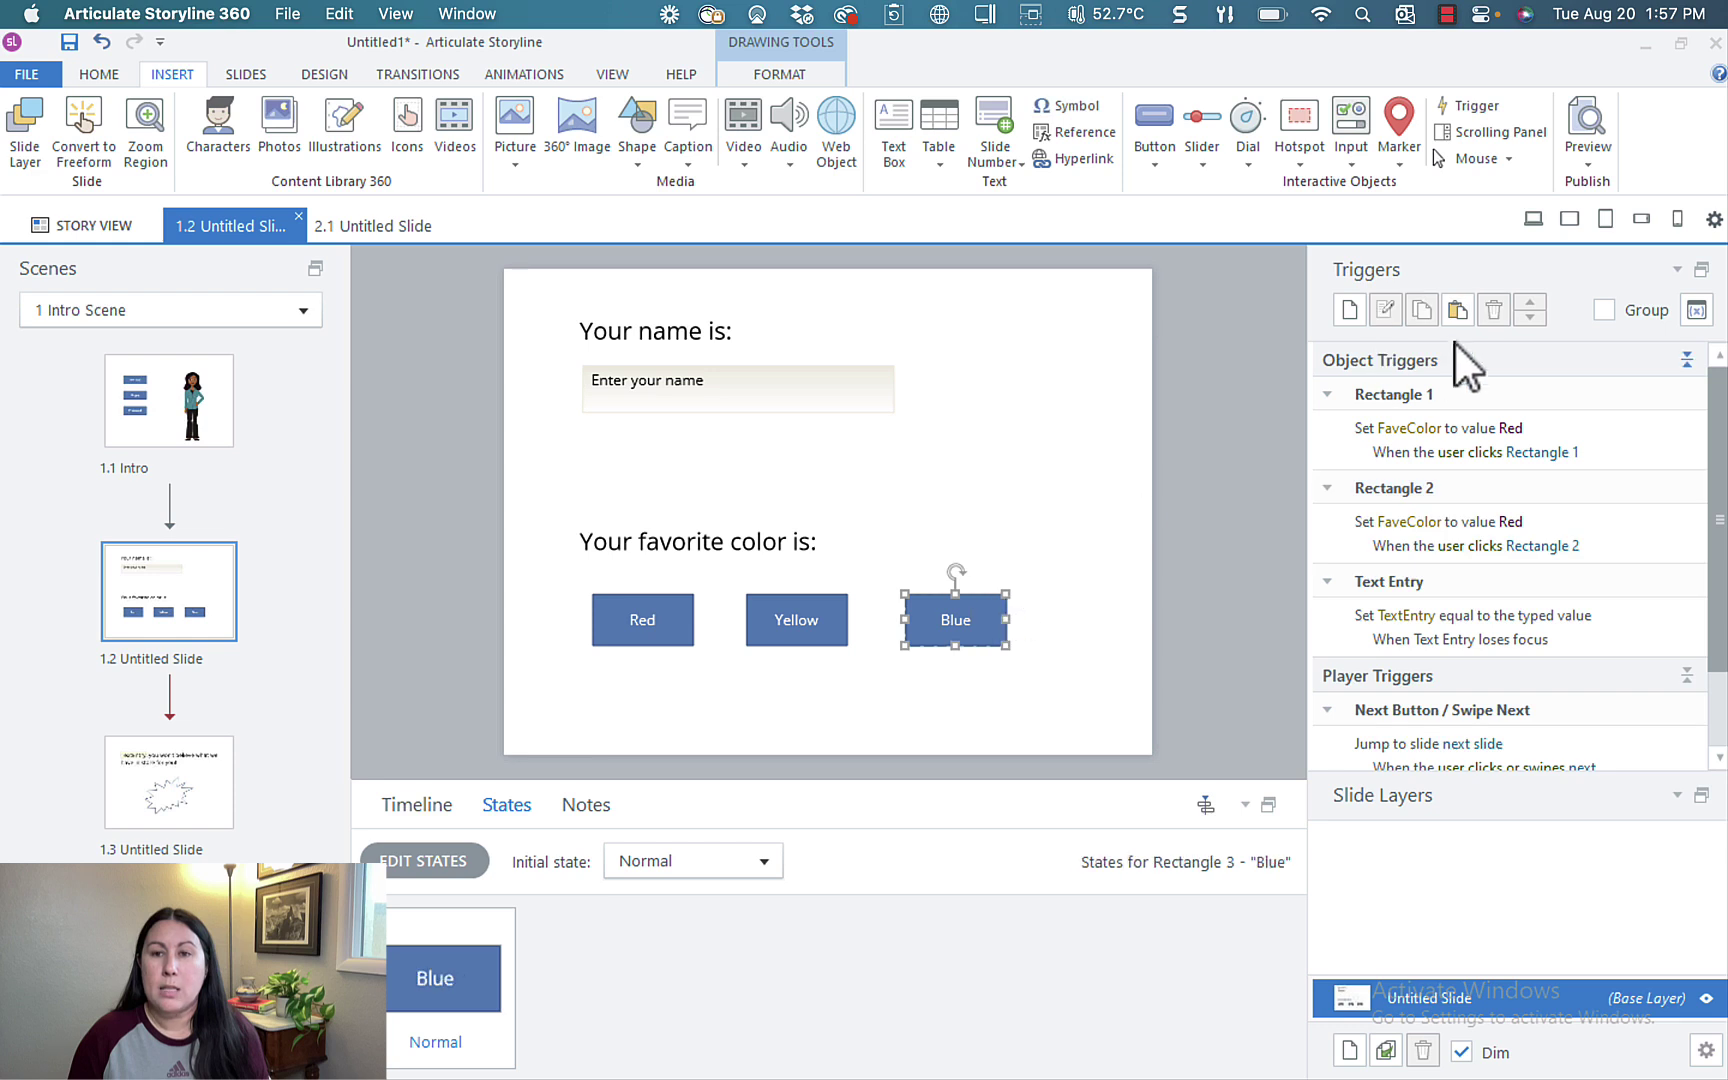
pyautogui.click(1457, 312)
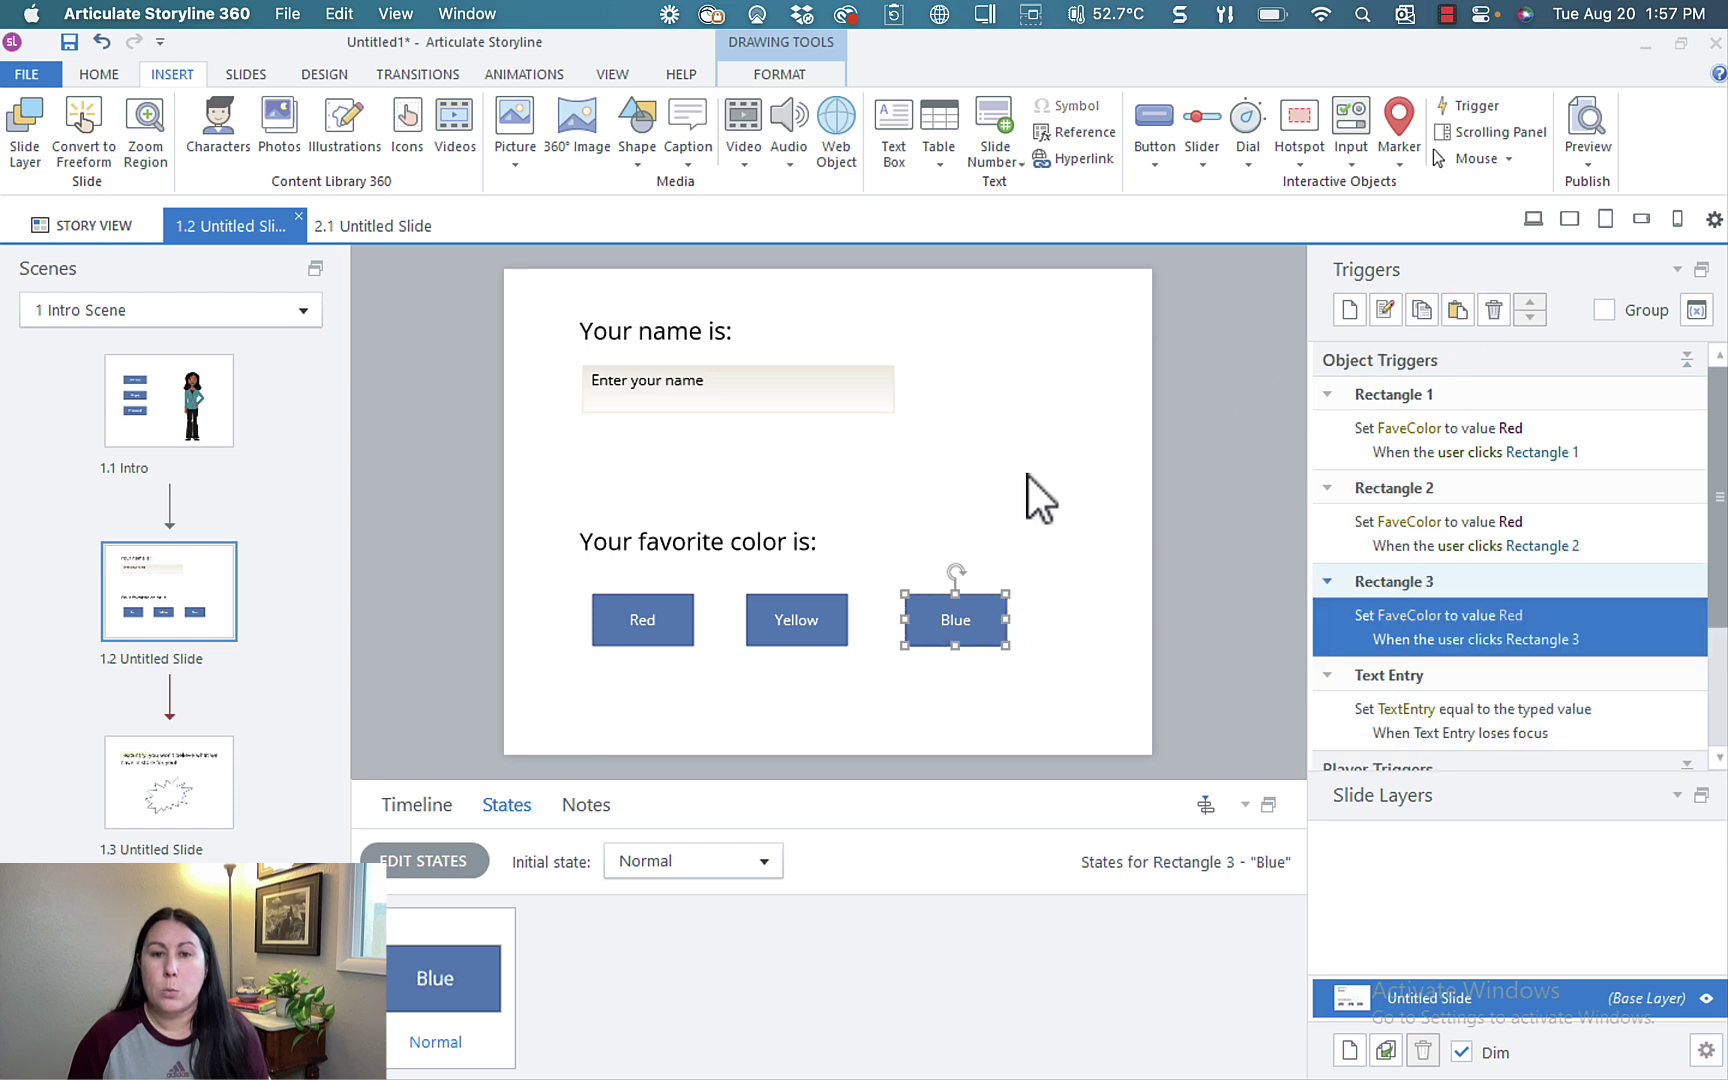
# Set the pasted triggers' FaveColor value to Yellow for the Yellow rectangle and Blue for the Blue rectangle.
pyautogui.click(824, 603)
pyautogui.click(1512, 522)
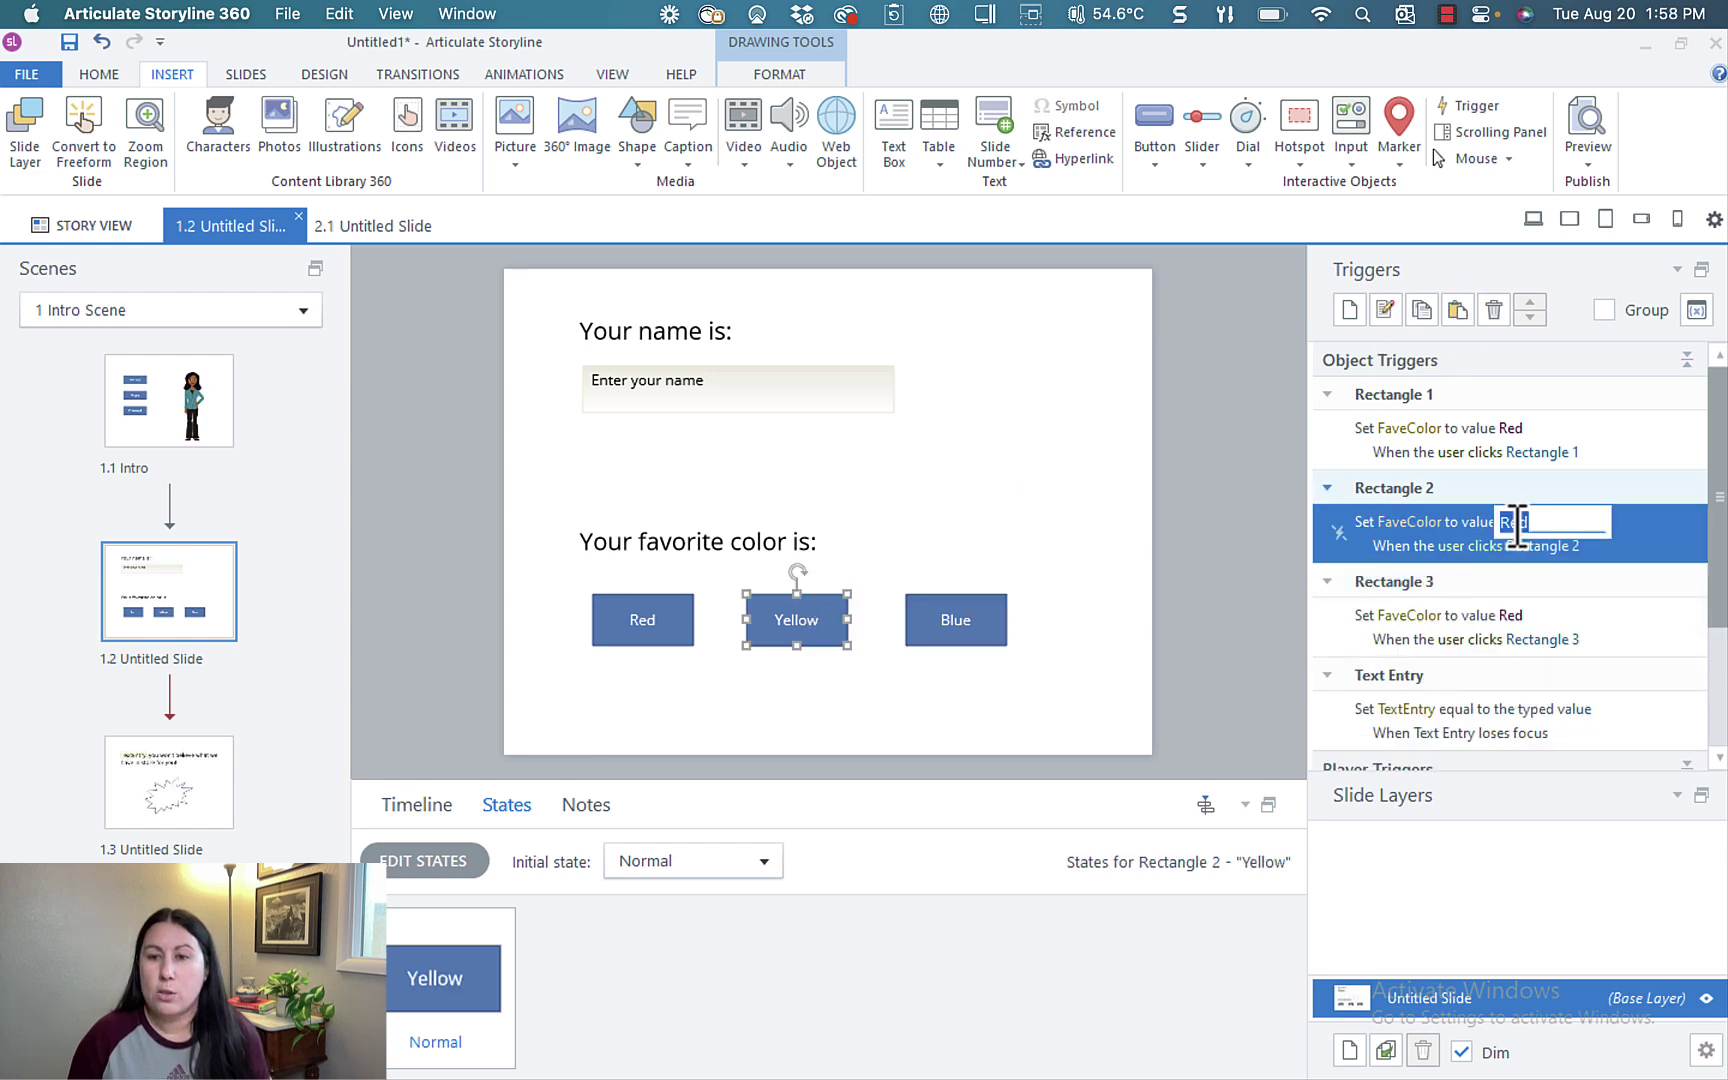
pyautogui.write('Yellow')
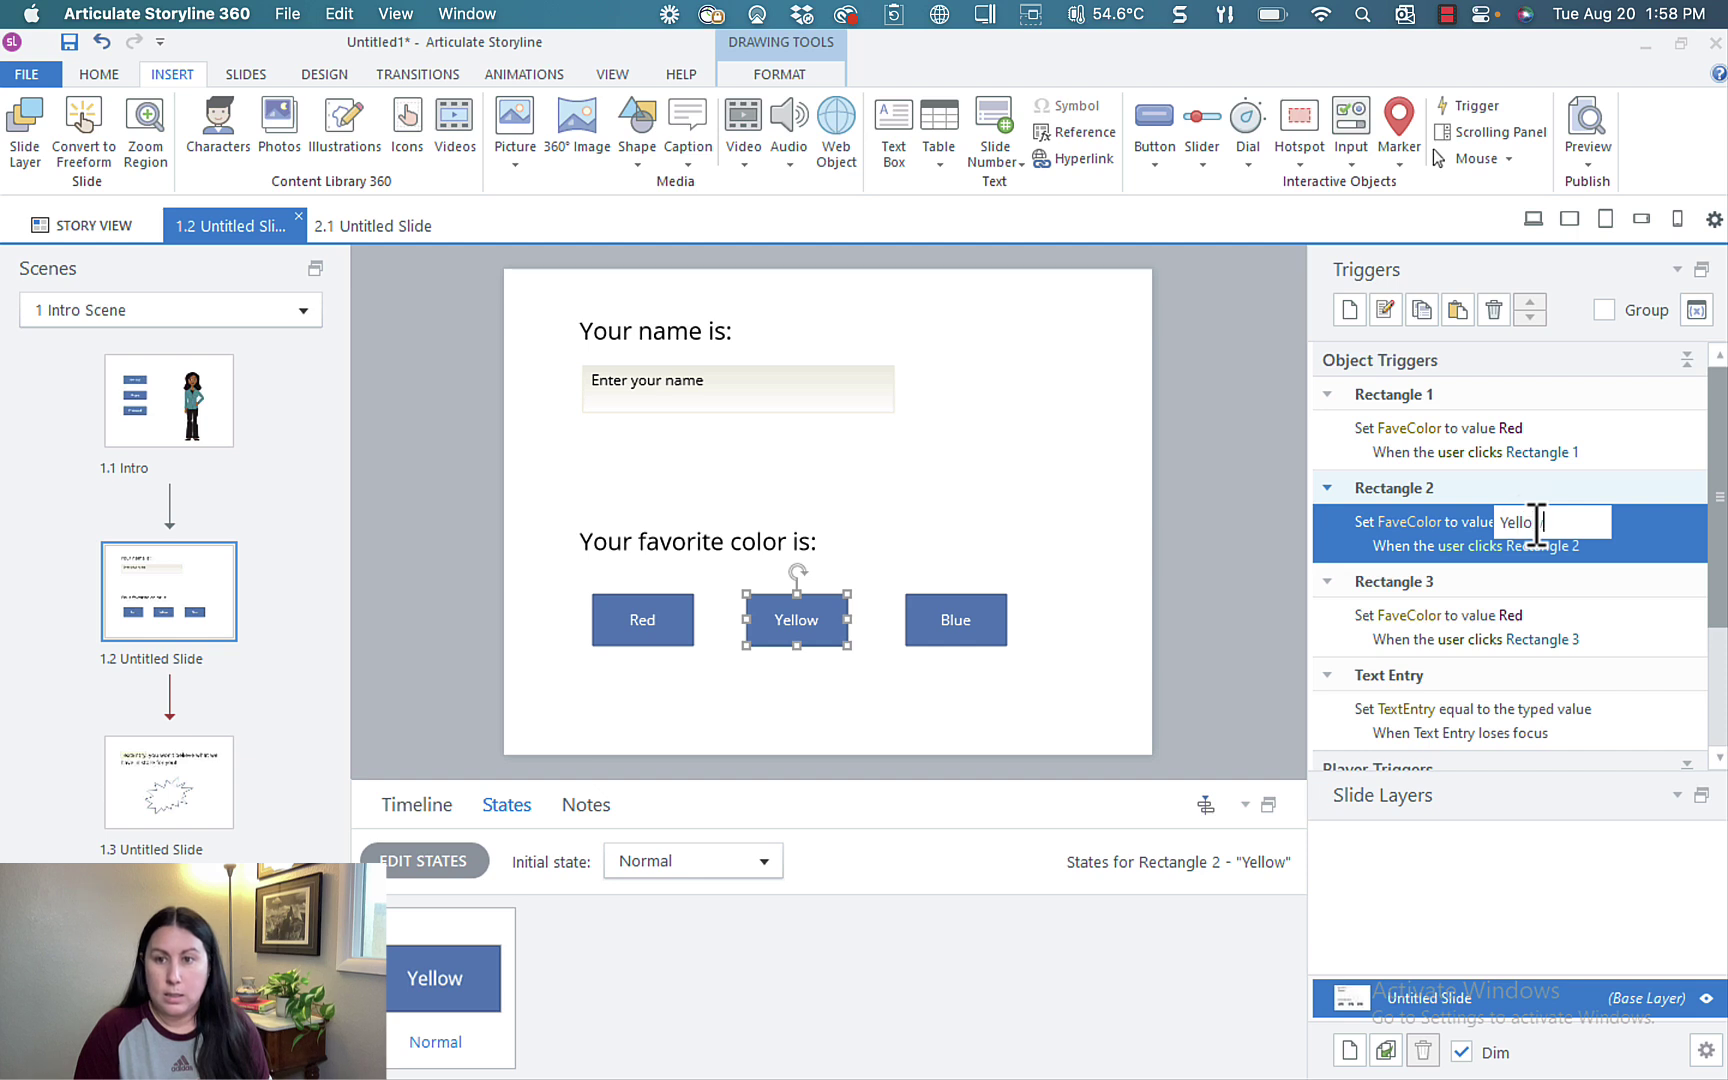
pyautogui.press('Return')
pyautogui.click(993, 612)
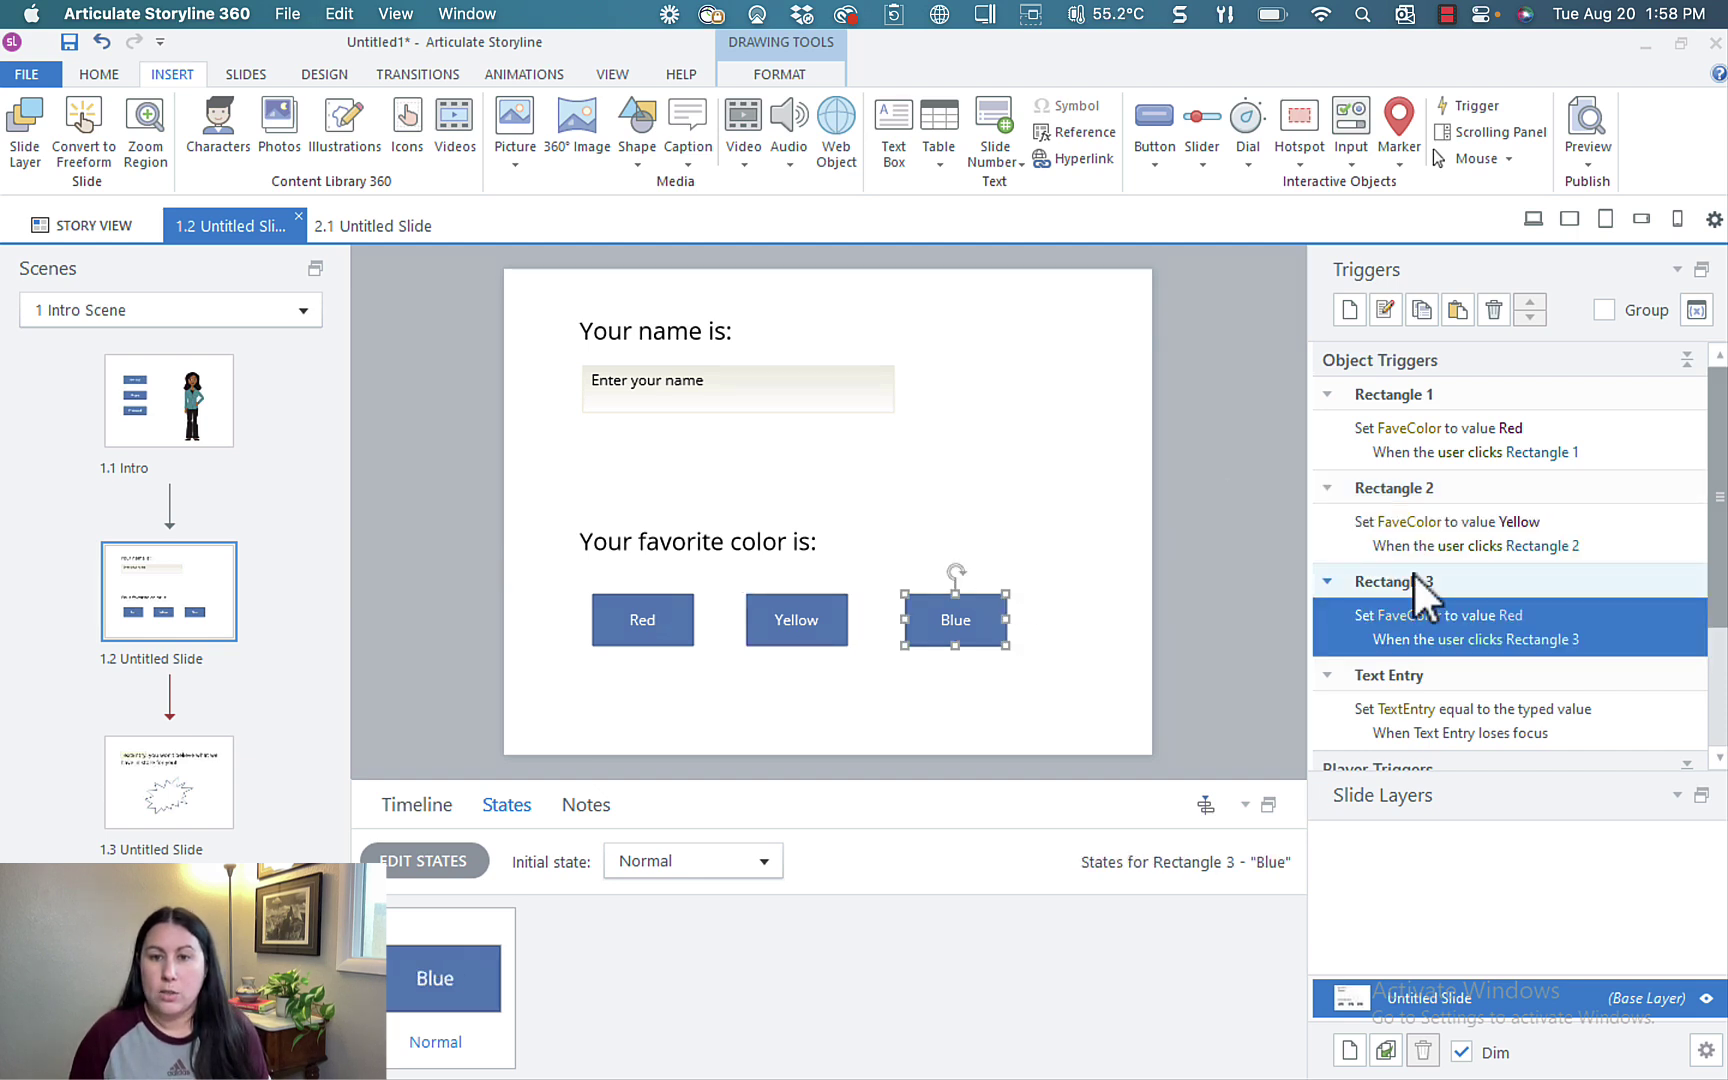
pyautogui.click(1513, 615)
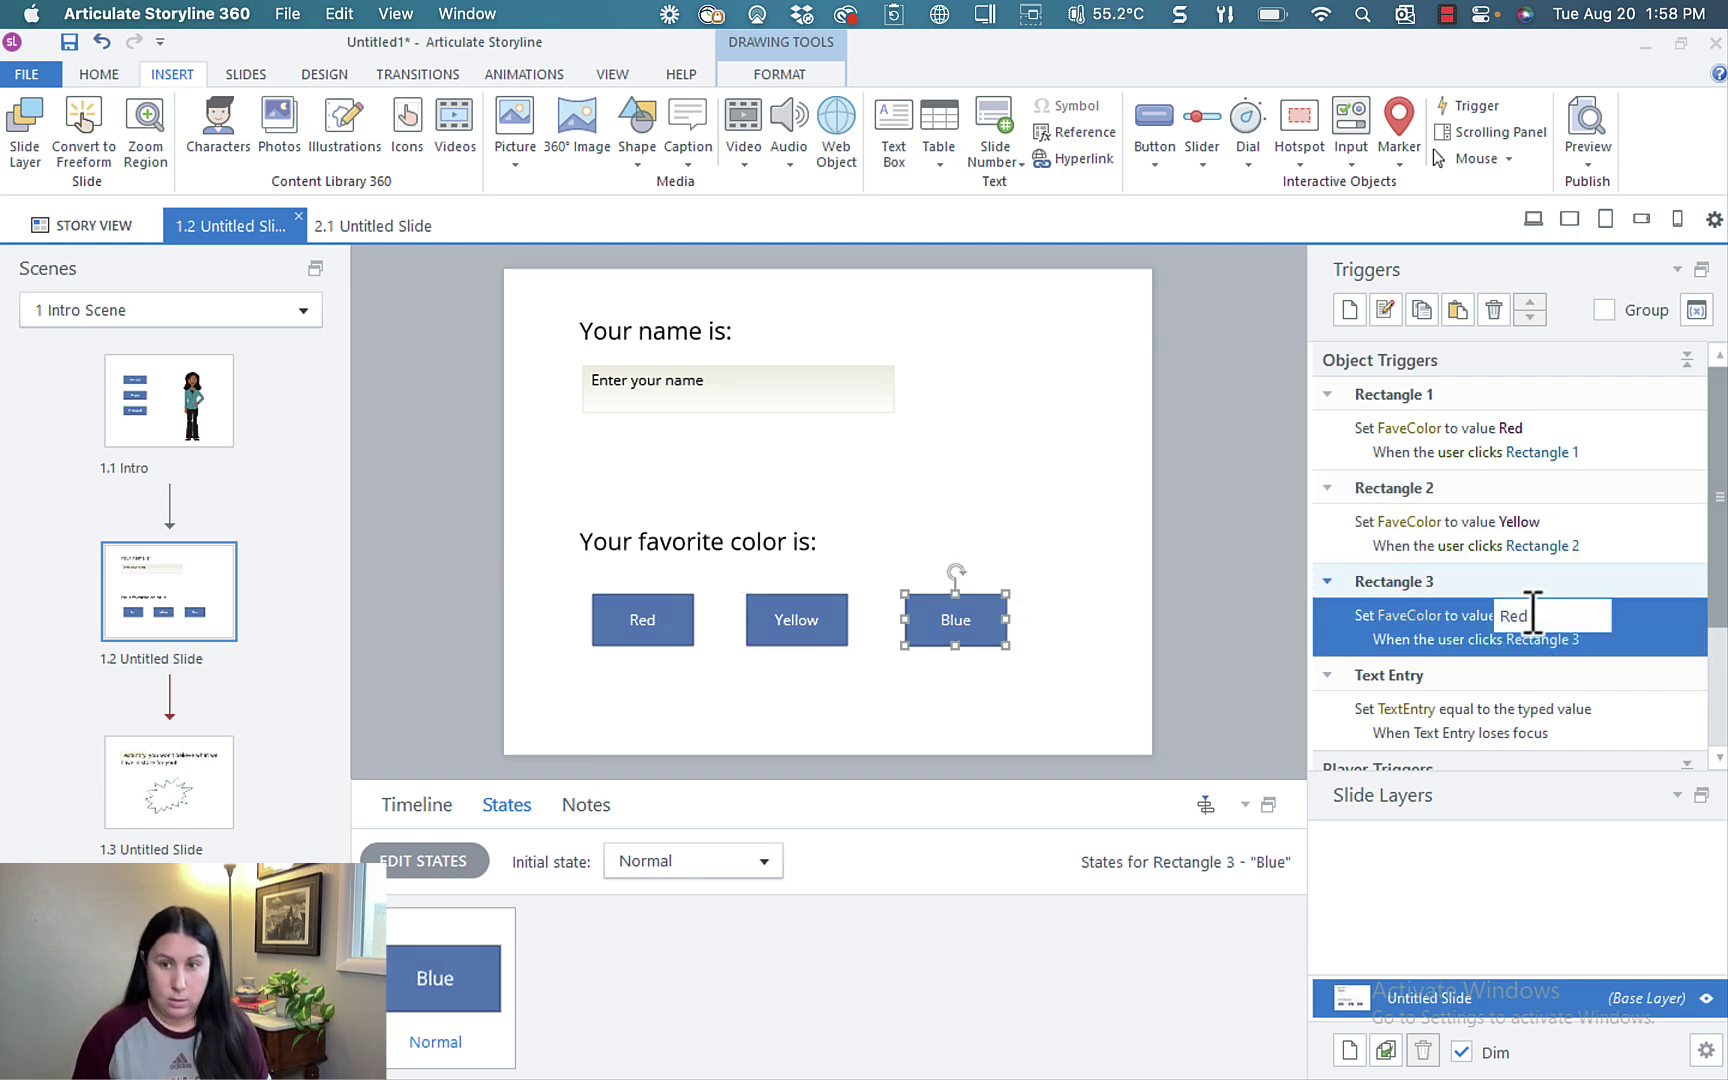
pyautogui.press('BackSpace')
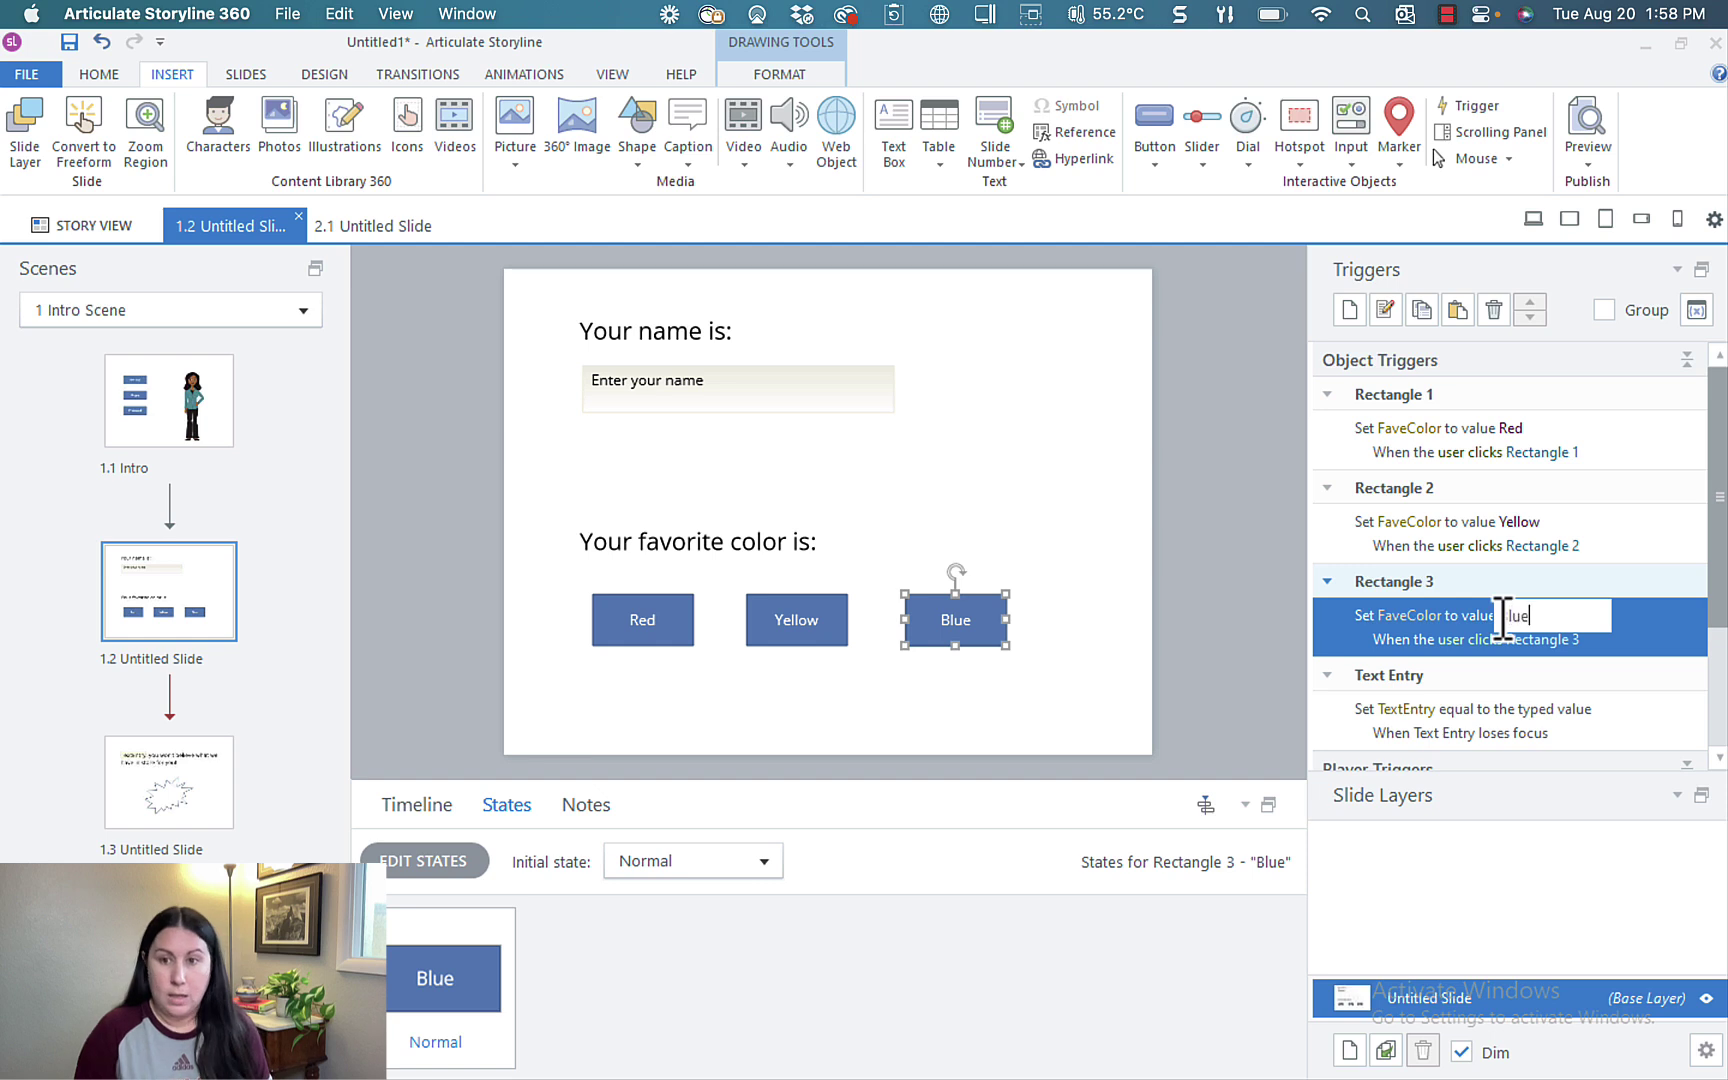
pyautogui.write('Blue')
pyautogui.click(1257, 605)
# On slide 1.3, start a new trigger that changes the state of the explosion shape to Red.
pyautogui.click(147, 760)
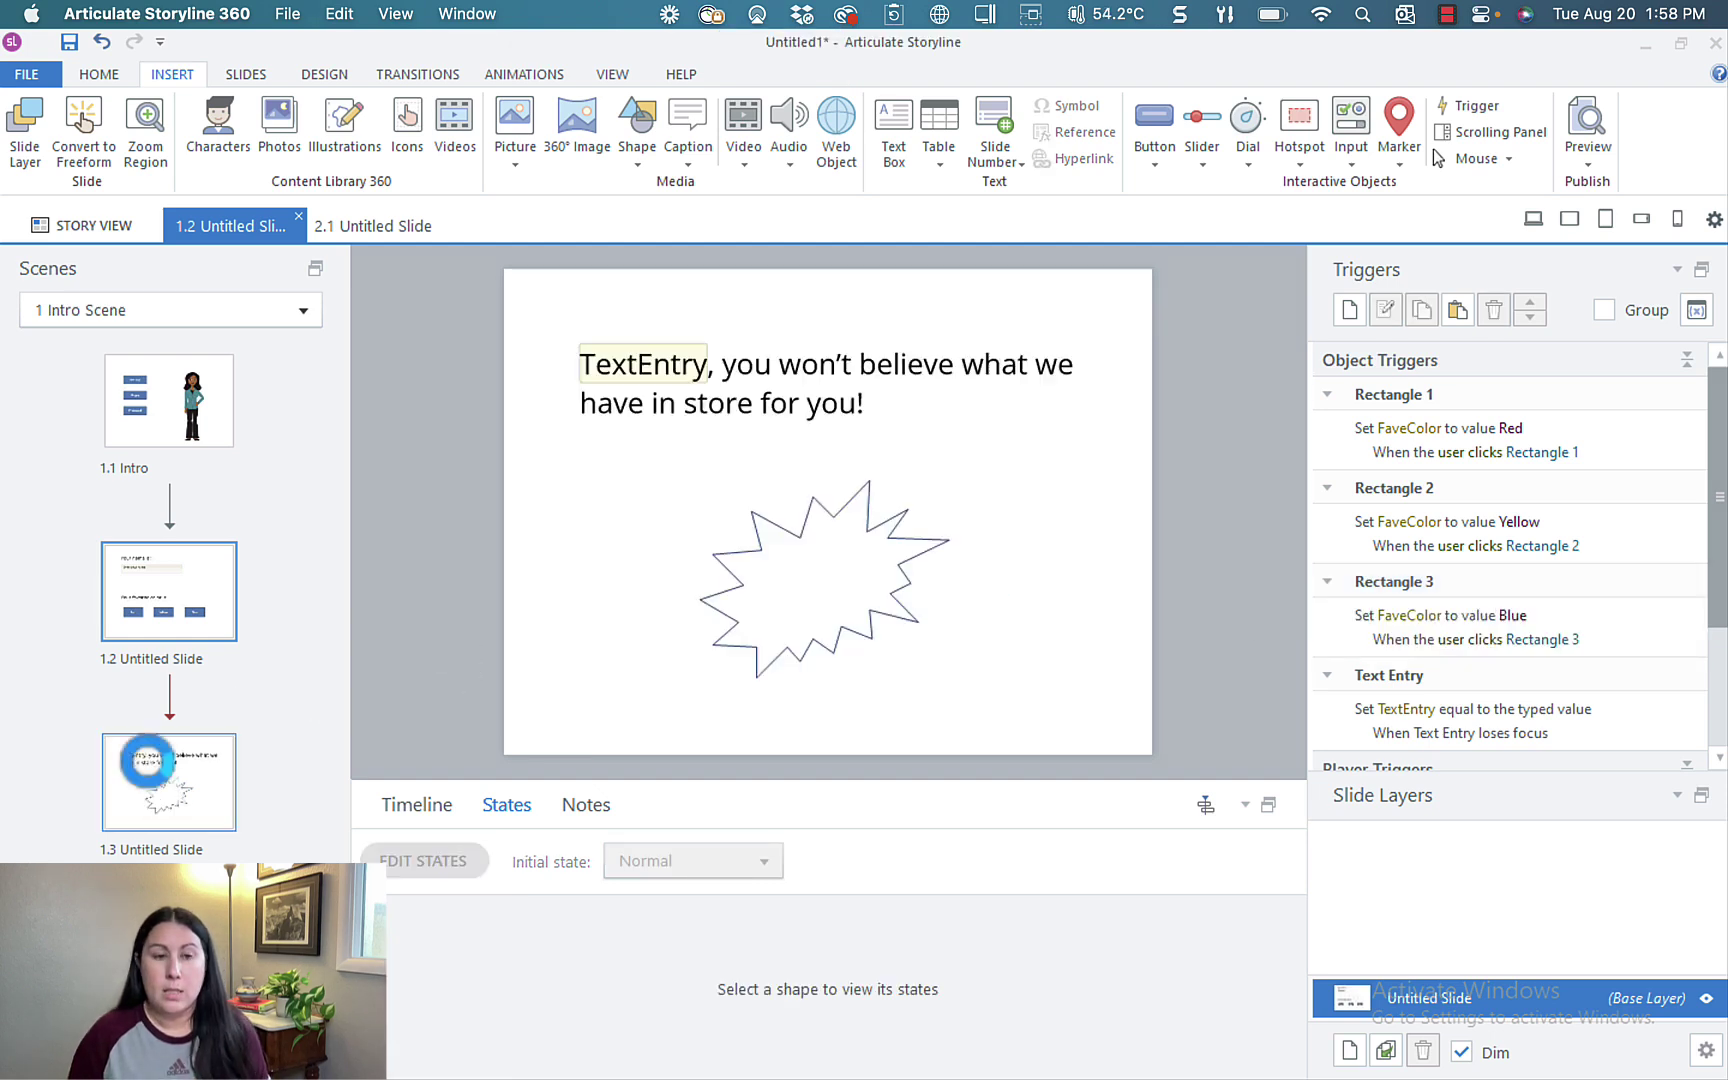
pyautogui.click(818, 578)
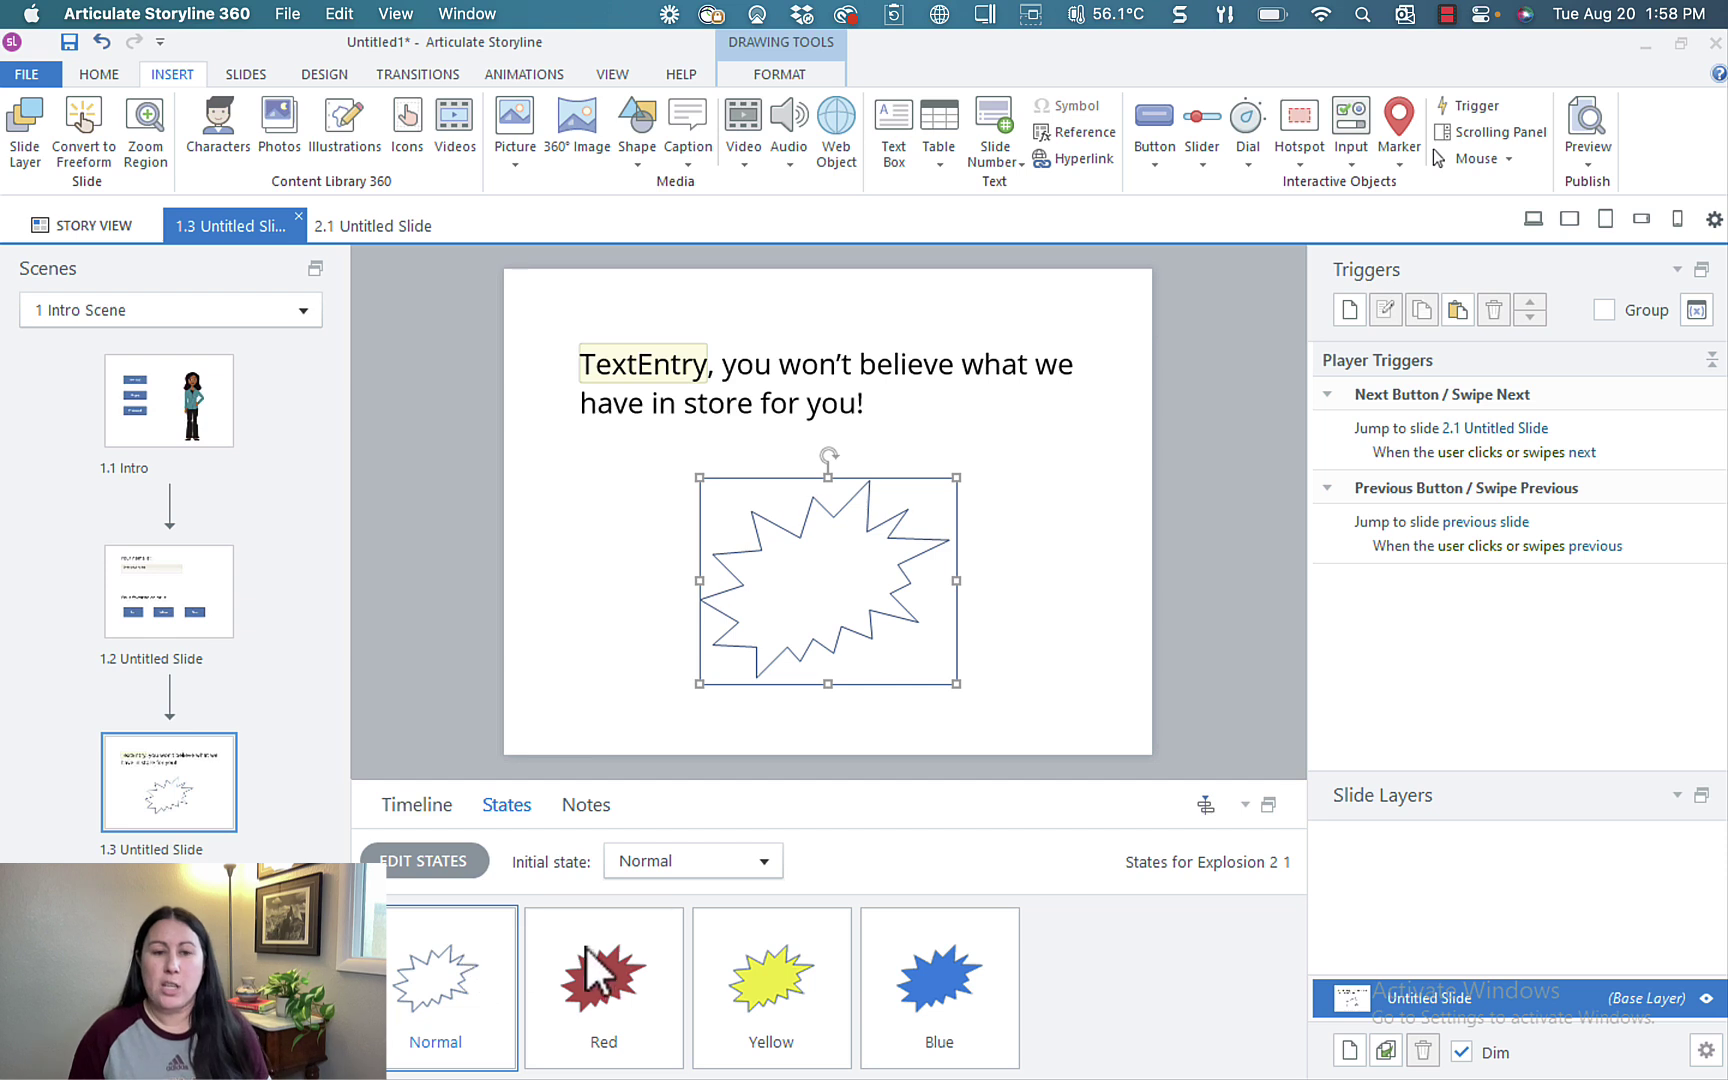
pyautogui.click(436, 808)
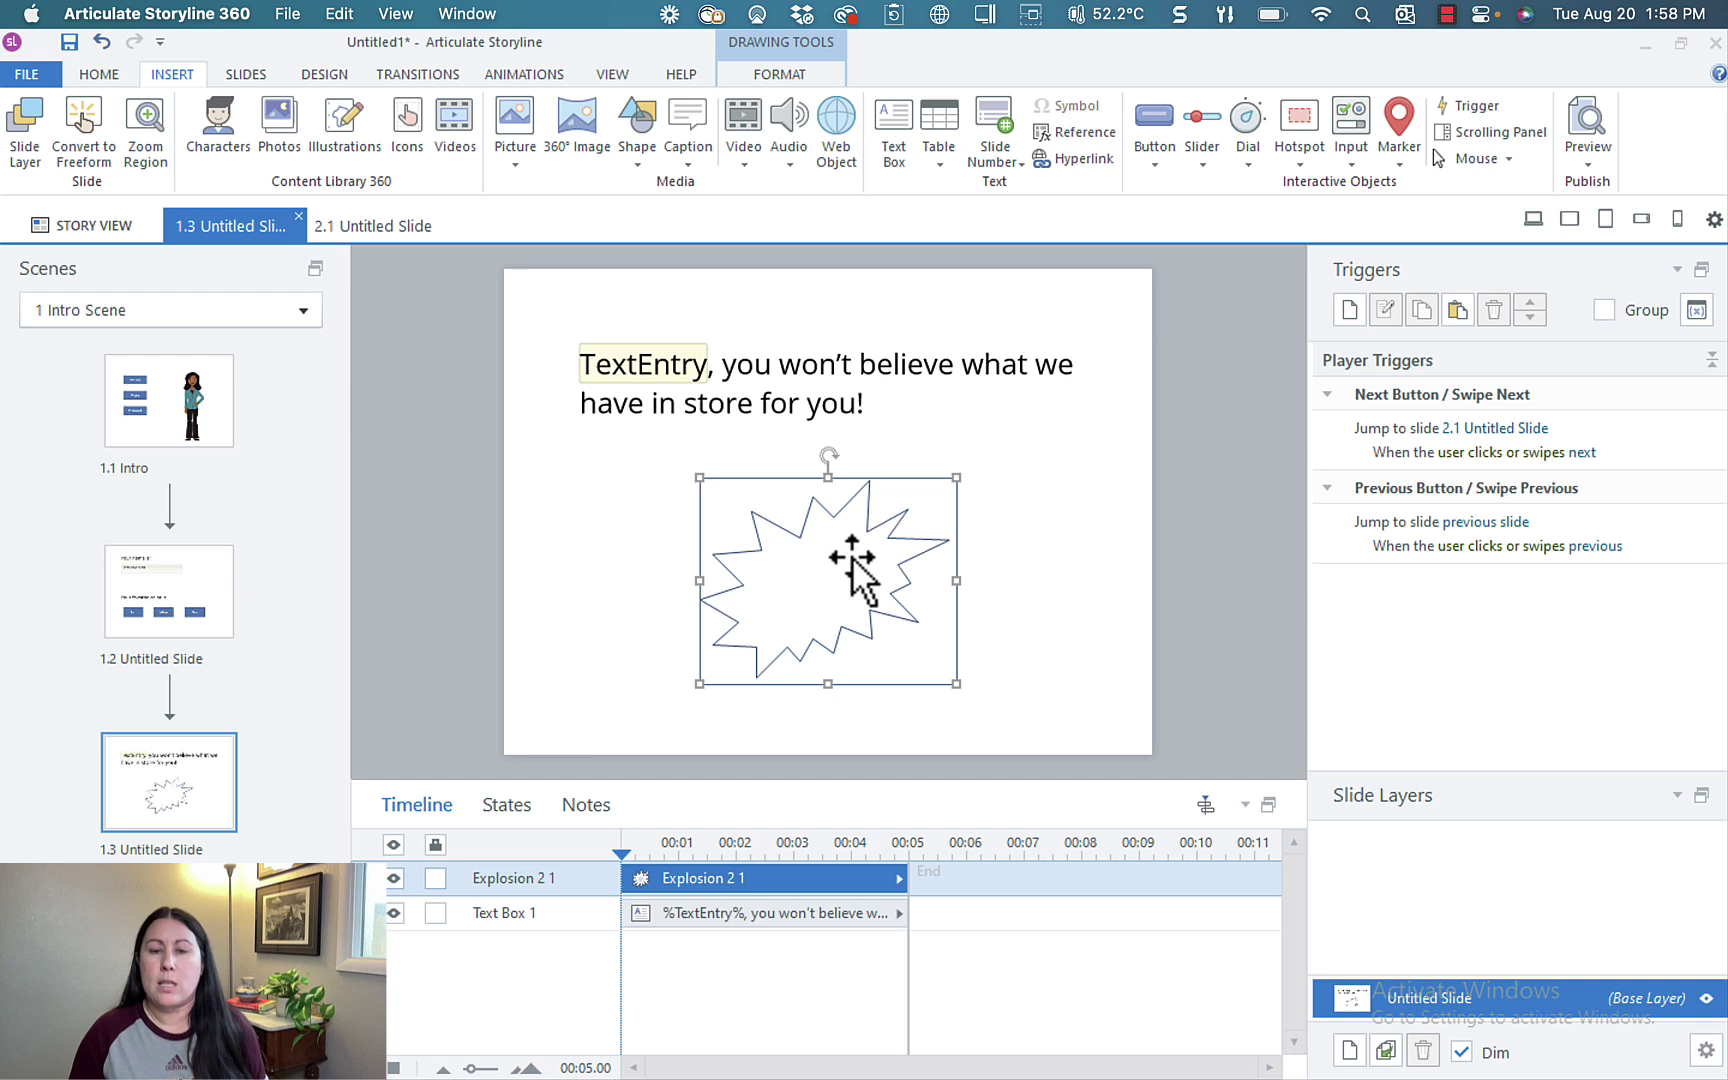
pyautogui.click(1351, 311)
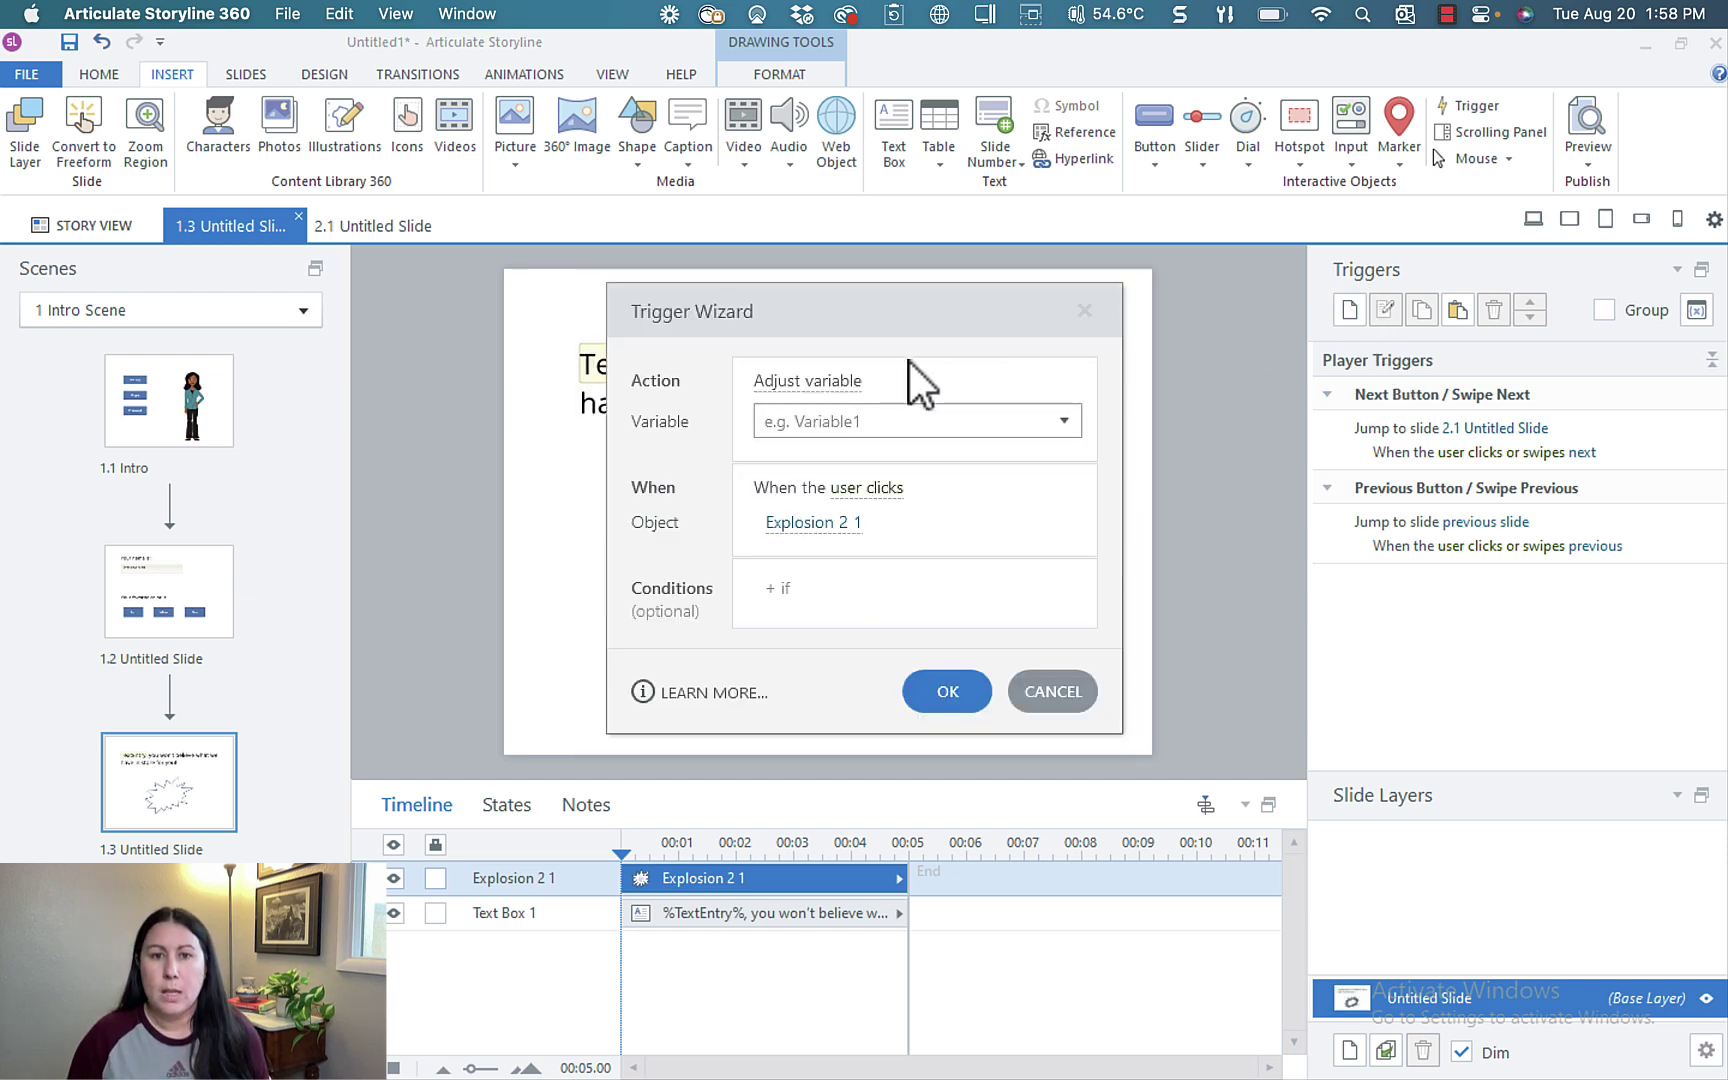
pyautogui.click(845, 378)
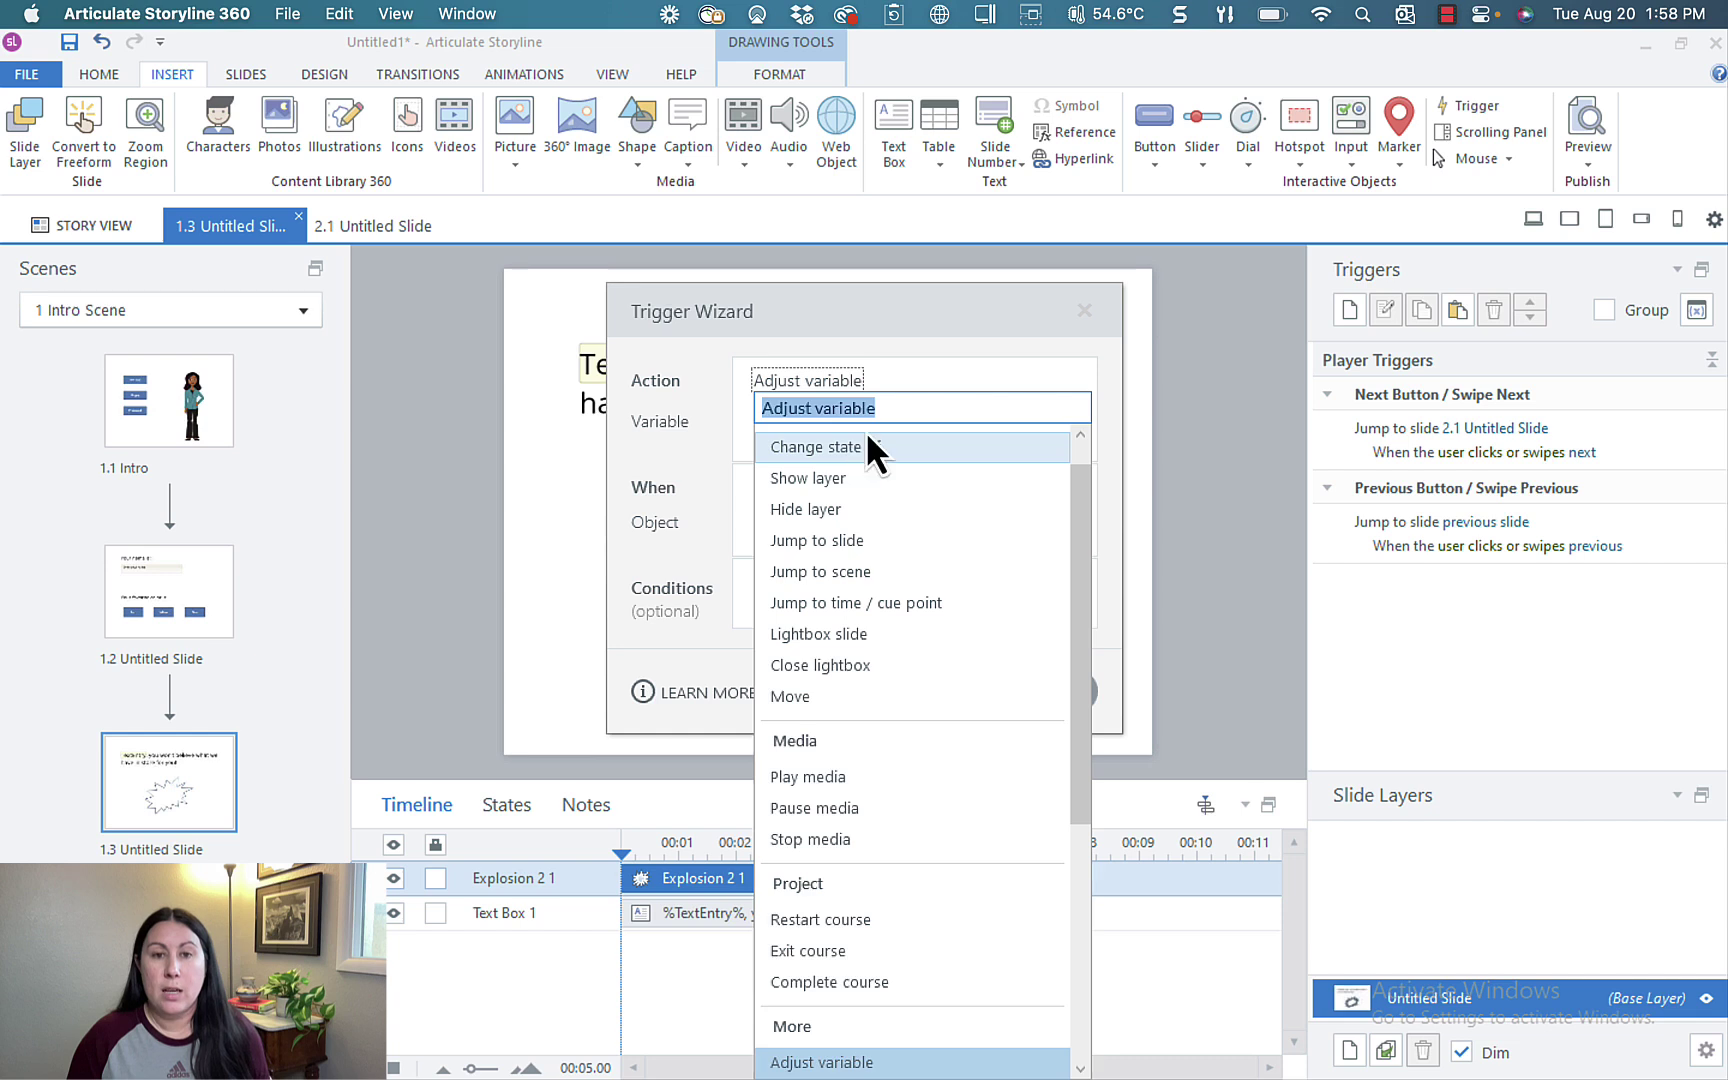
pyautogui.click(867, 440)
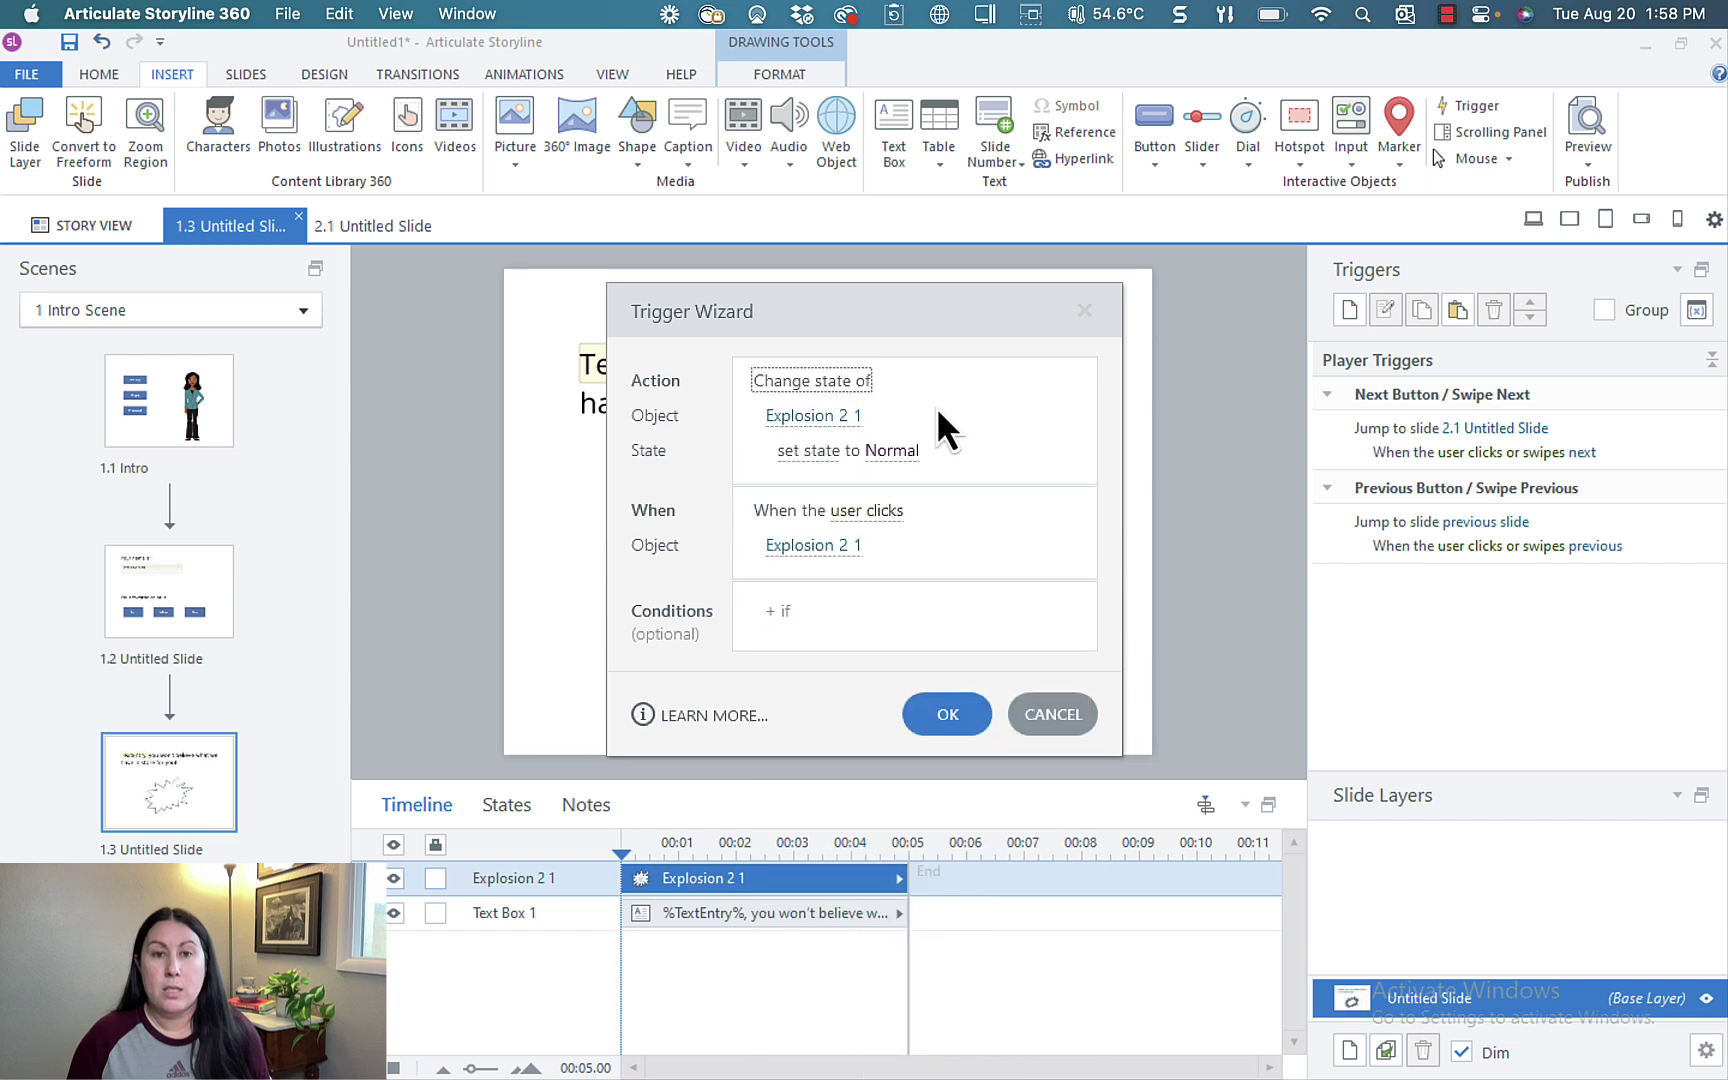
pyautogui.click(909, 453)
pyautogui.click(811, 585)
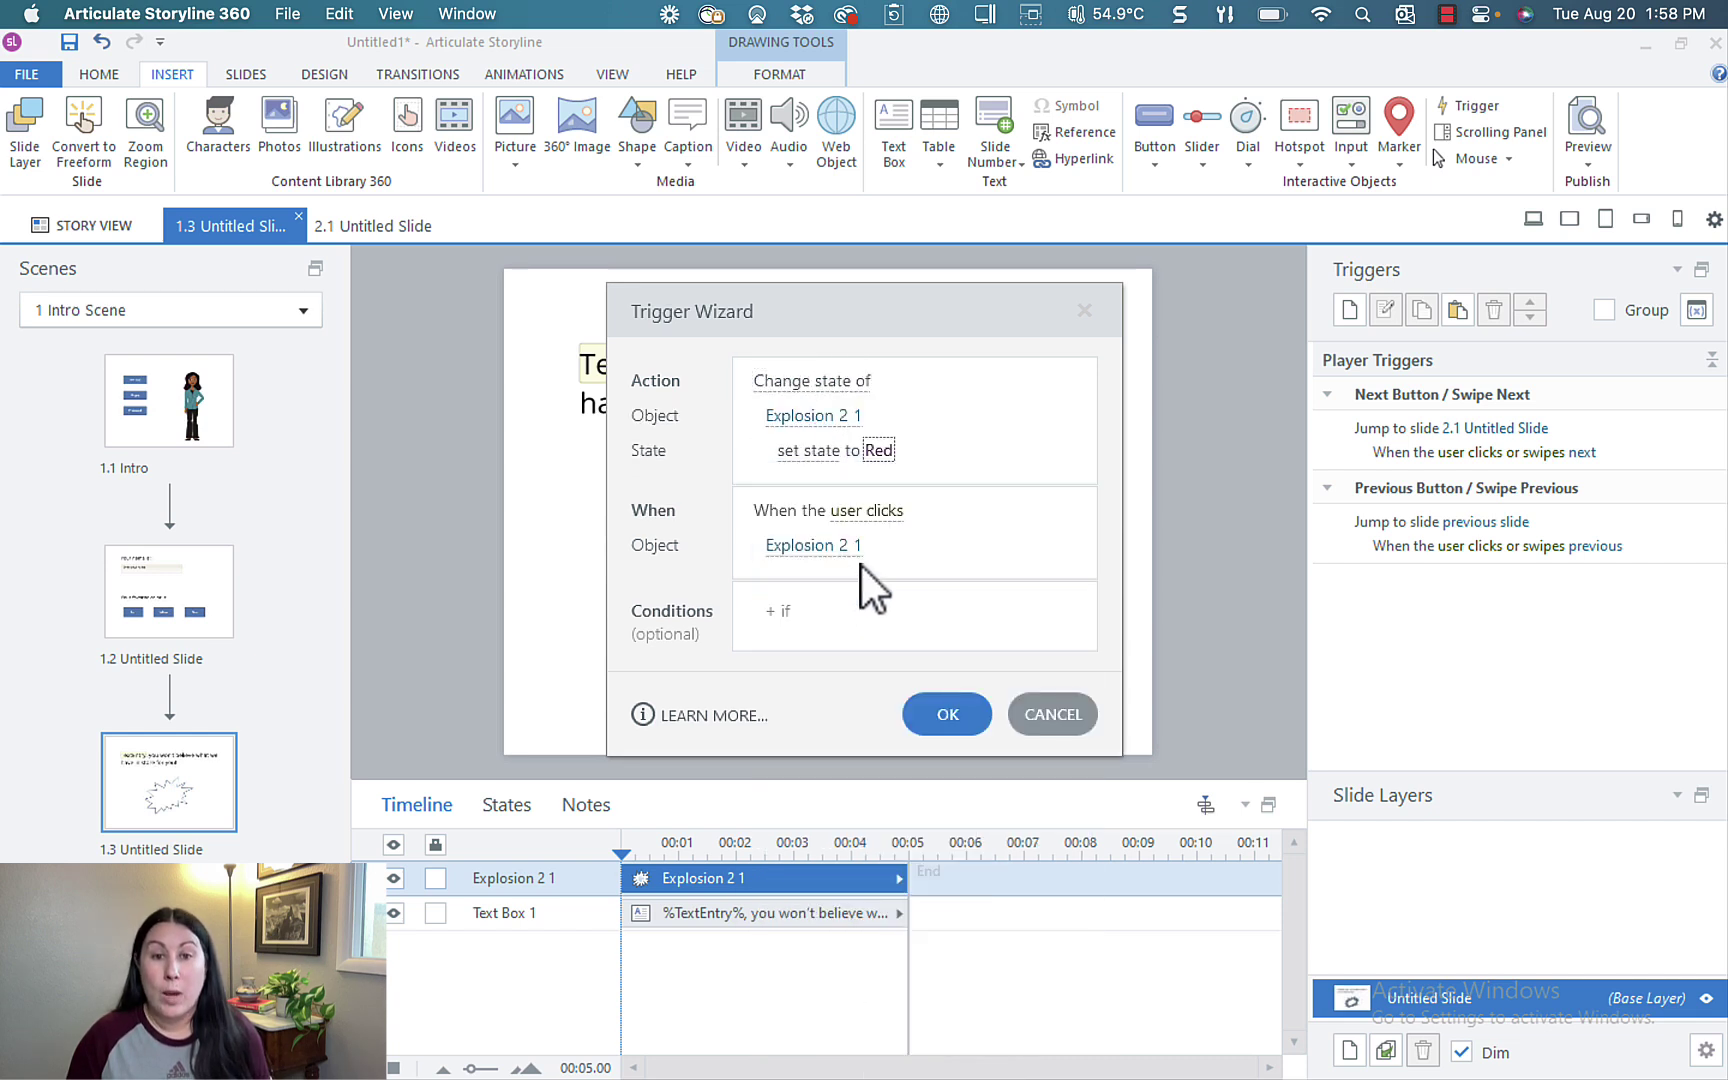
# Set the trigger's event to when the timeline starts on this slide.
pyautogui.click(882, 514)
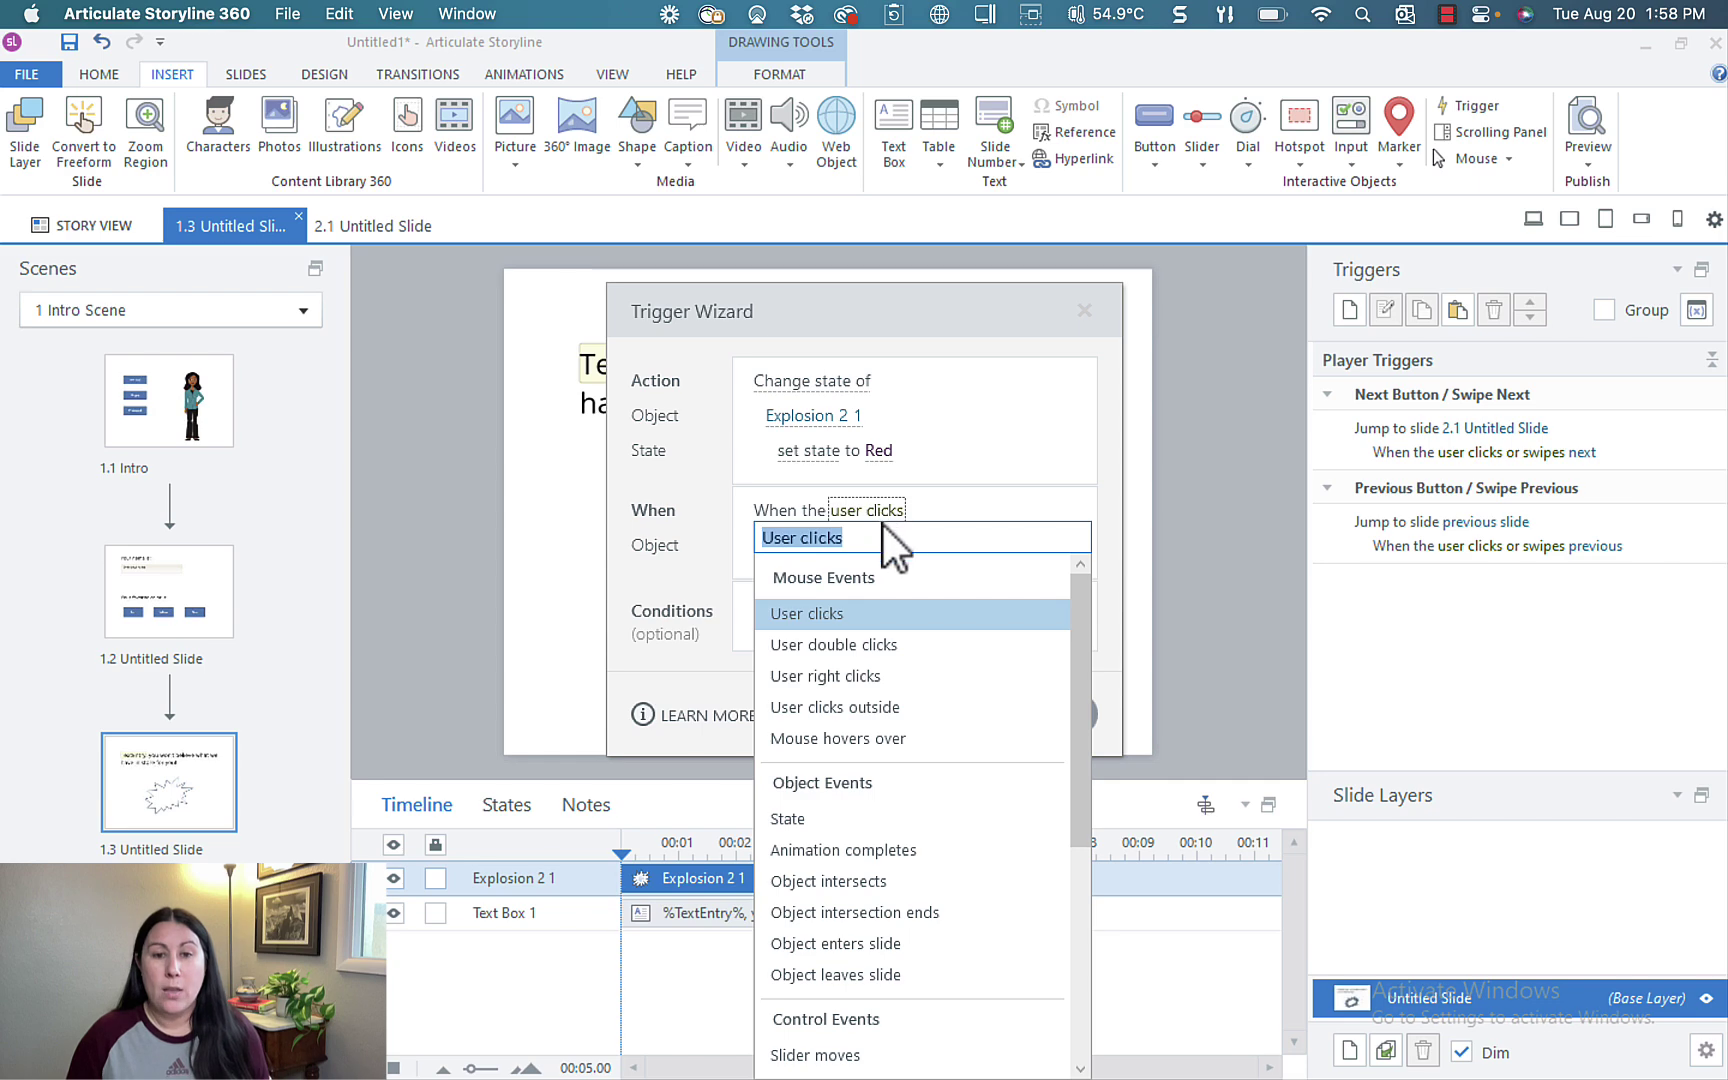
pyautogui.scroll(-5, 880, 776)
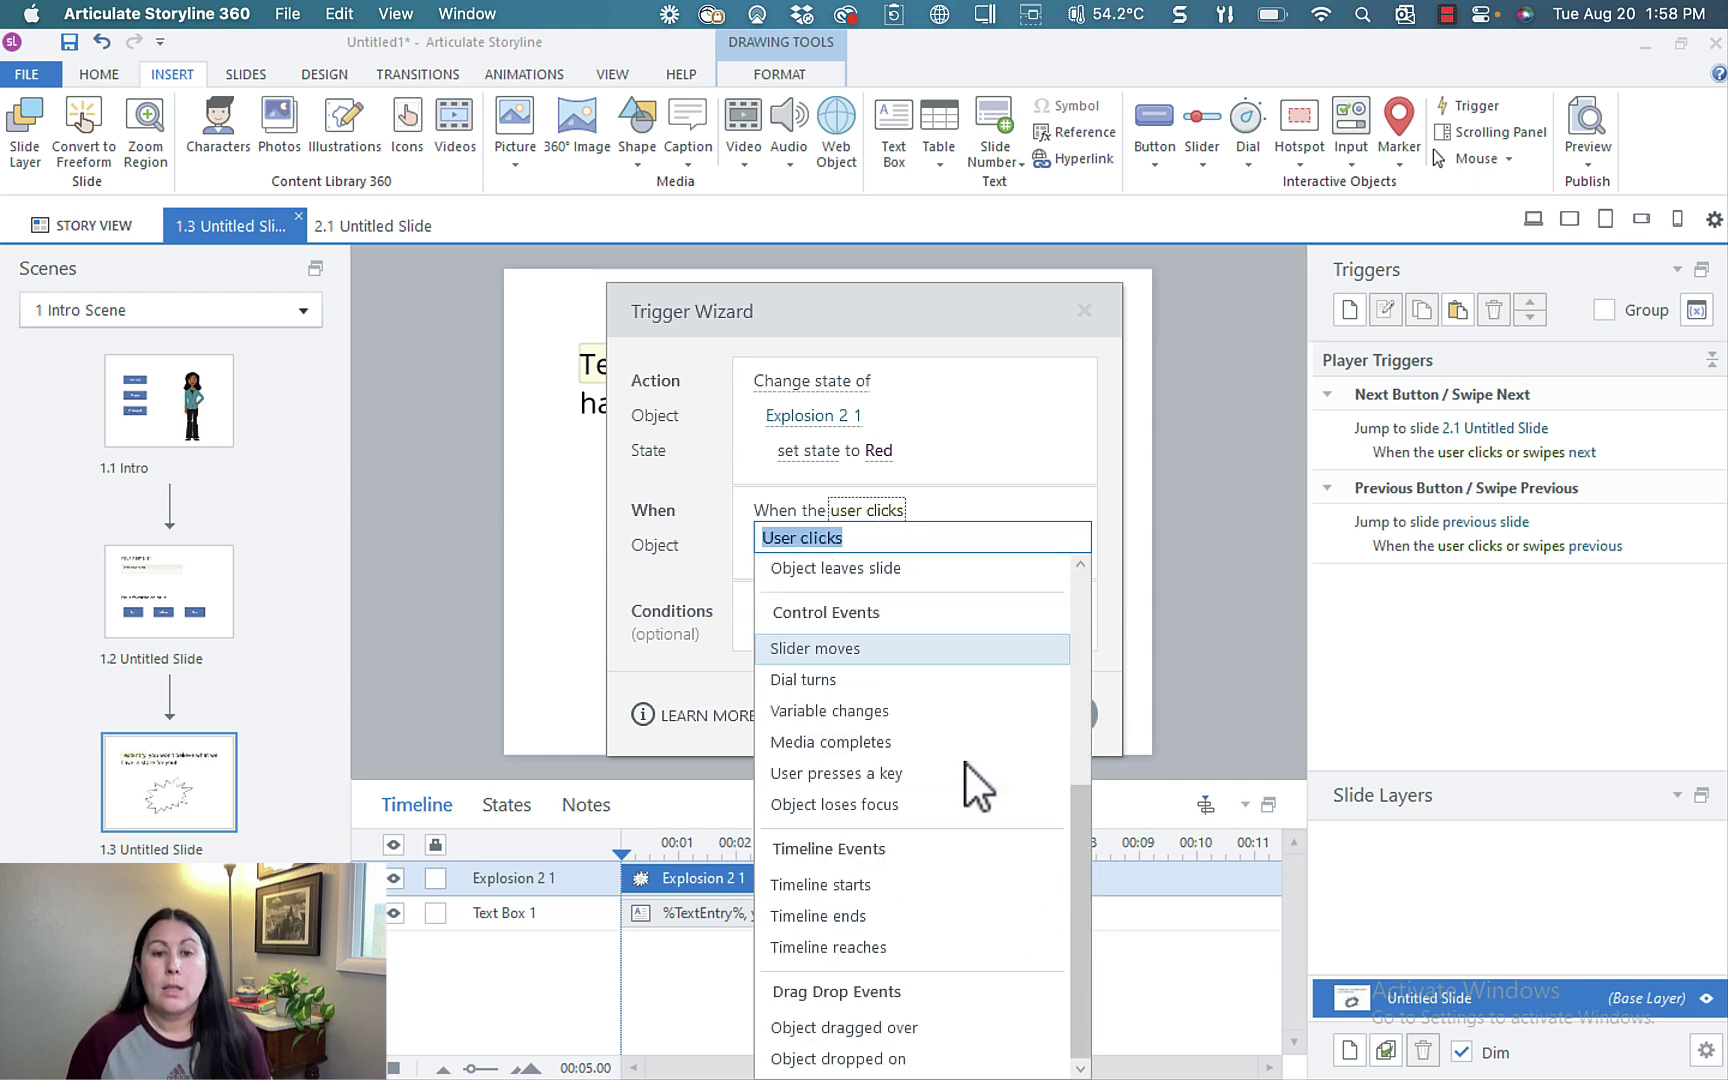
pyautogui.click(824, 886)
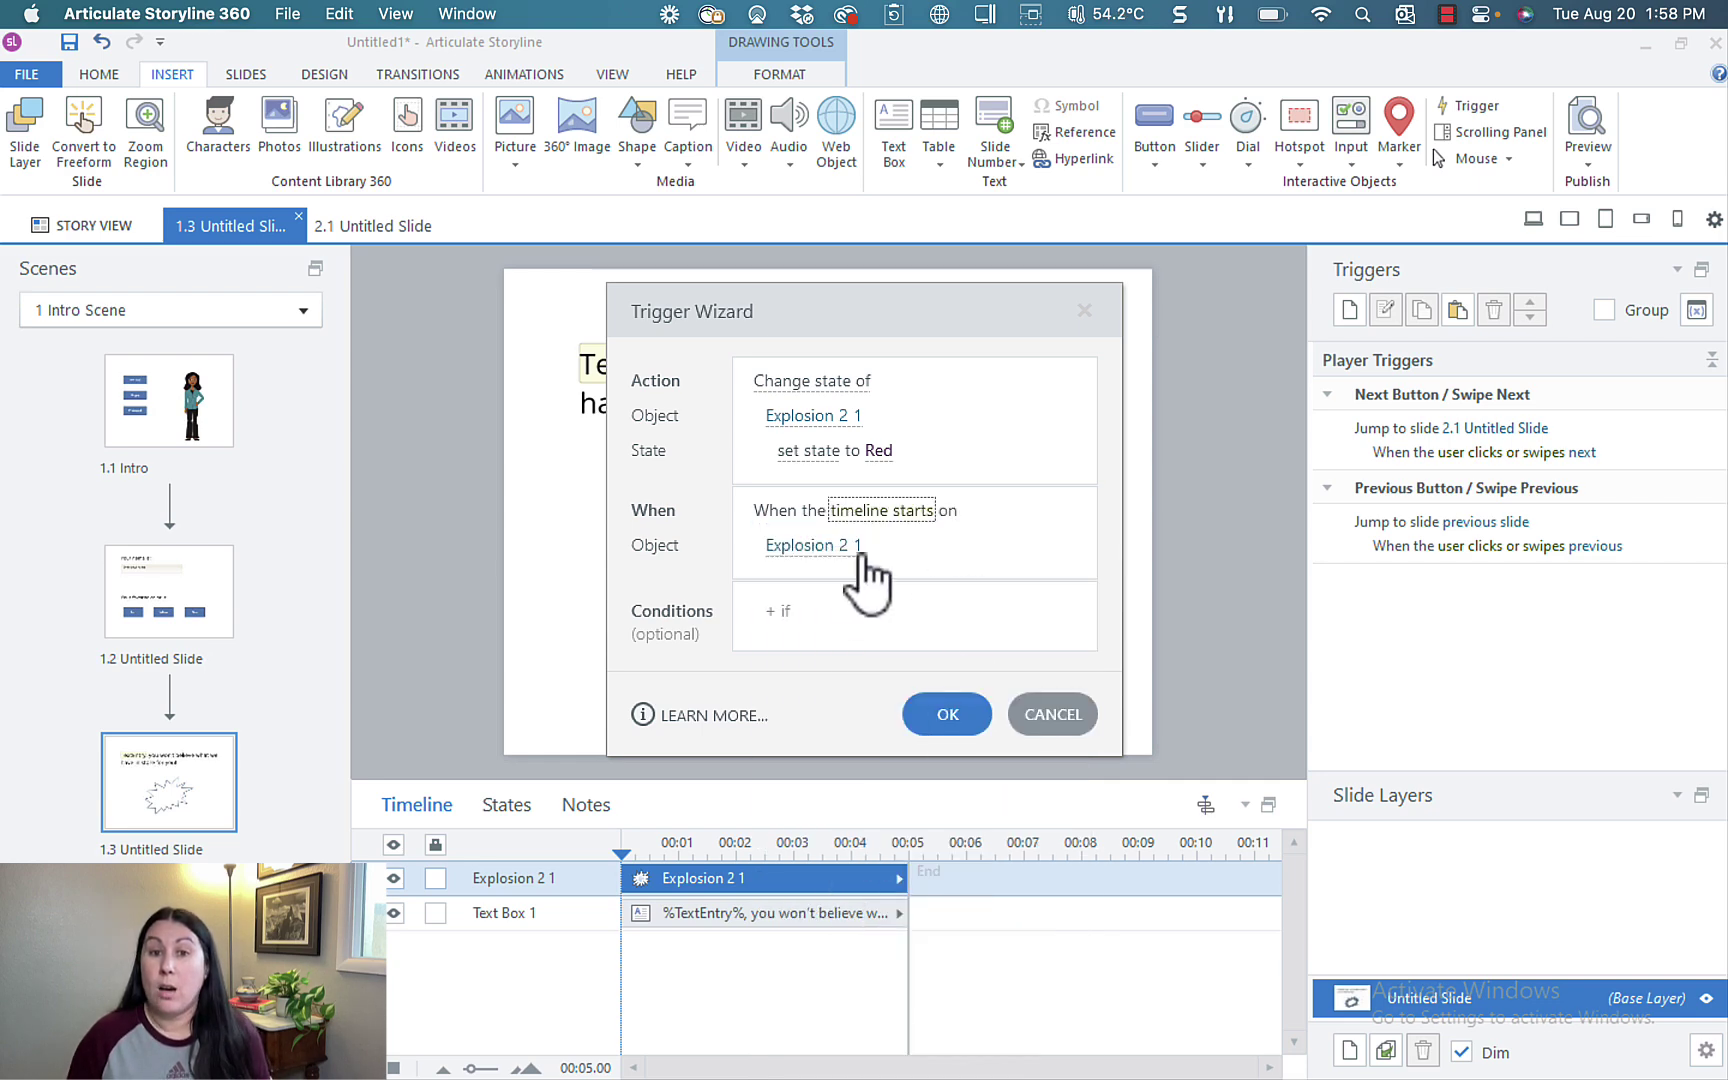
pyautogui.click(834, 552)
pyautogui.click(825, 658)
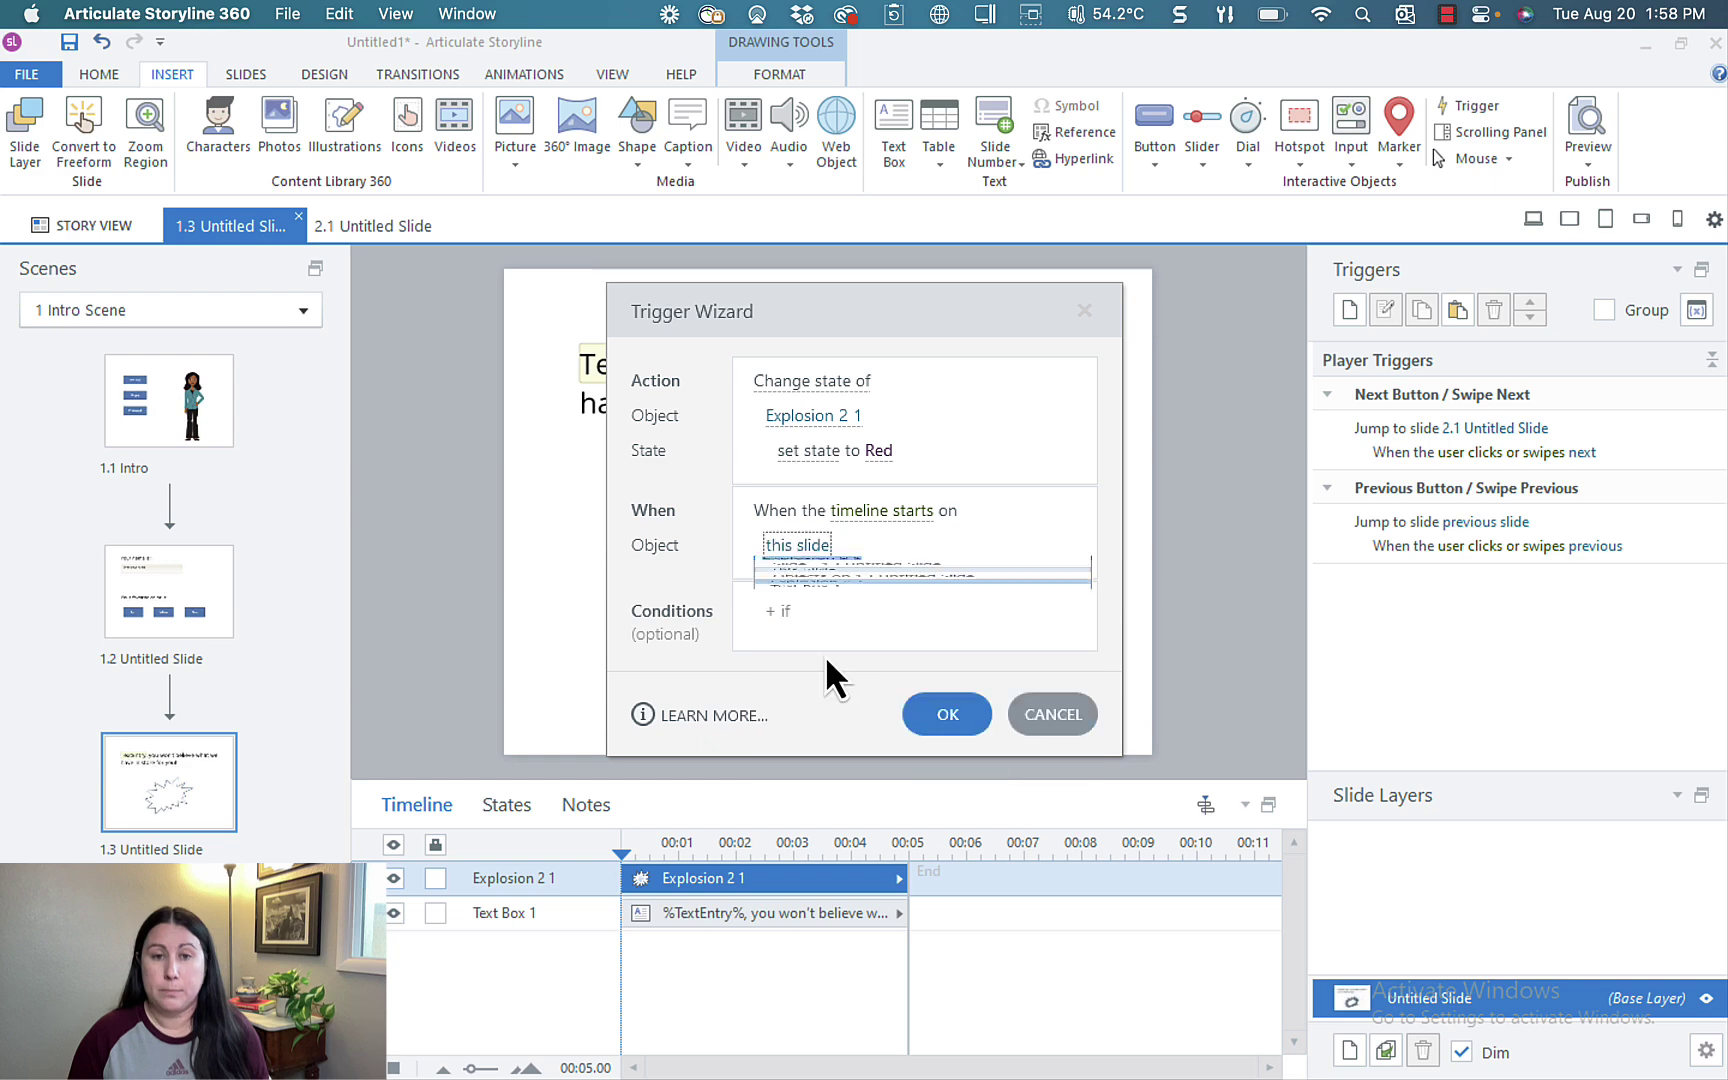
# Add a condition that FaveColor equals the value Red and save the explosion shape's trigger.
pyautogui.click(838, 610)
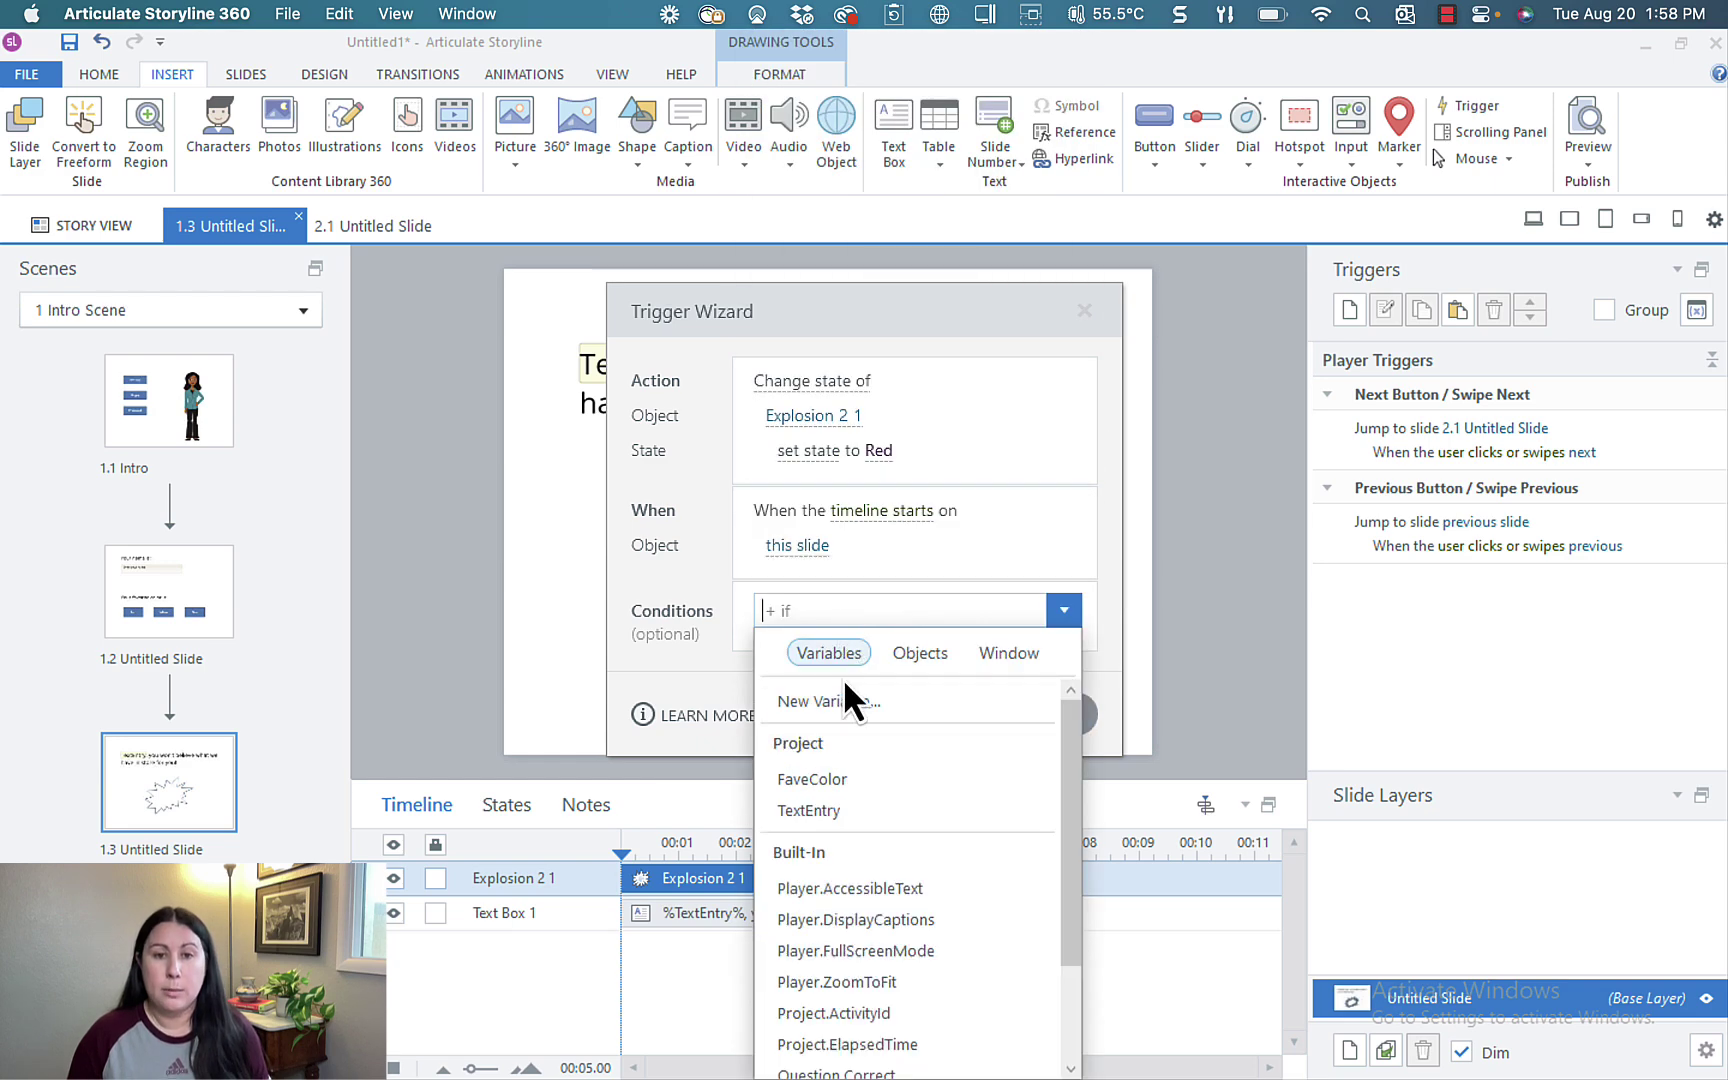
pyautogui.click(815, 779)
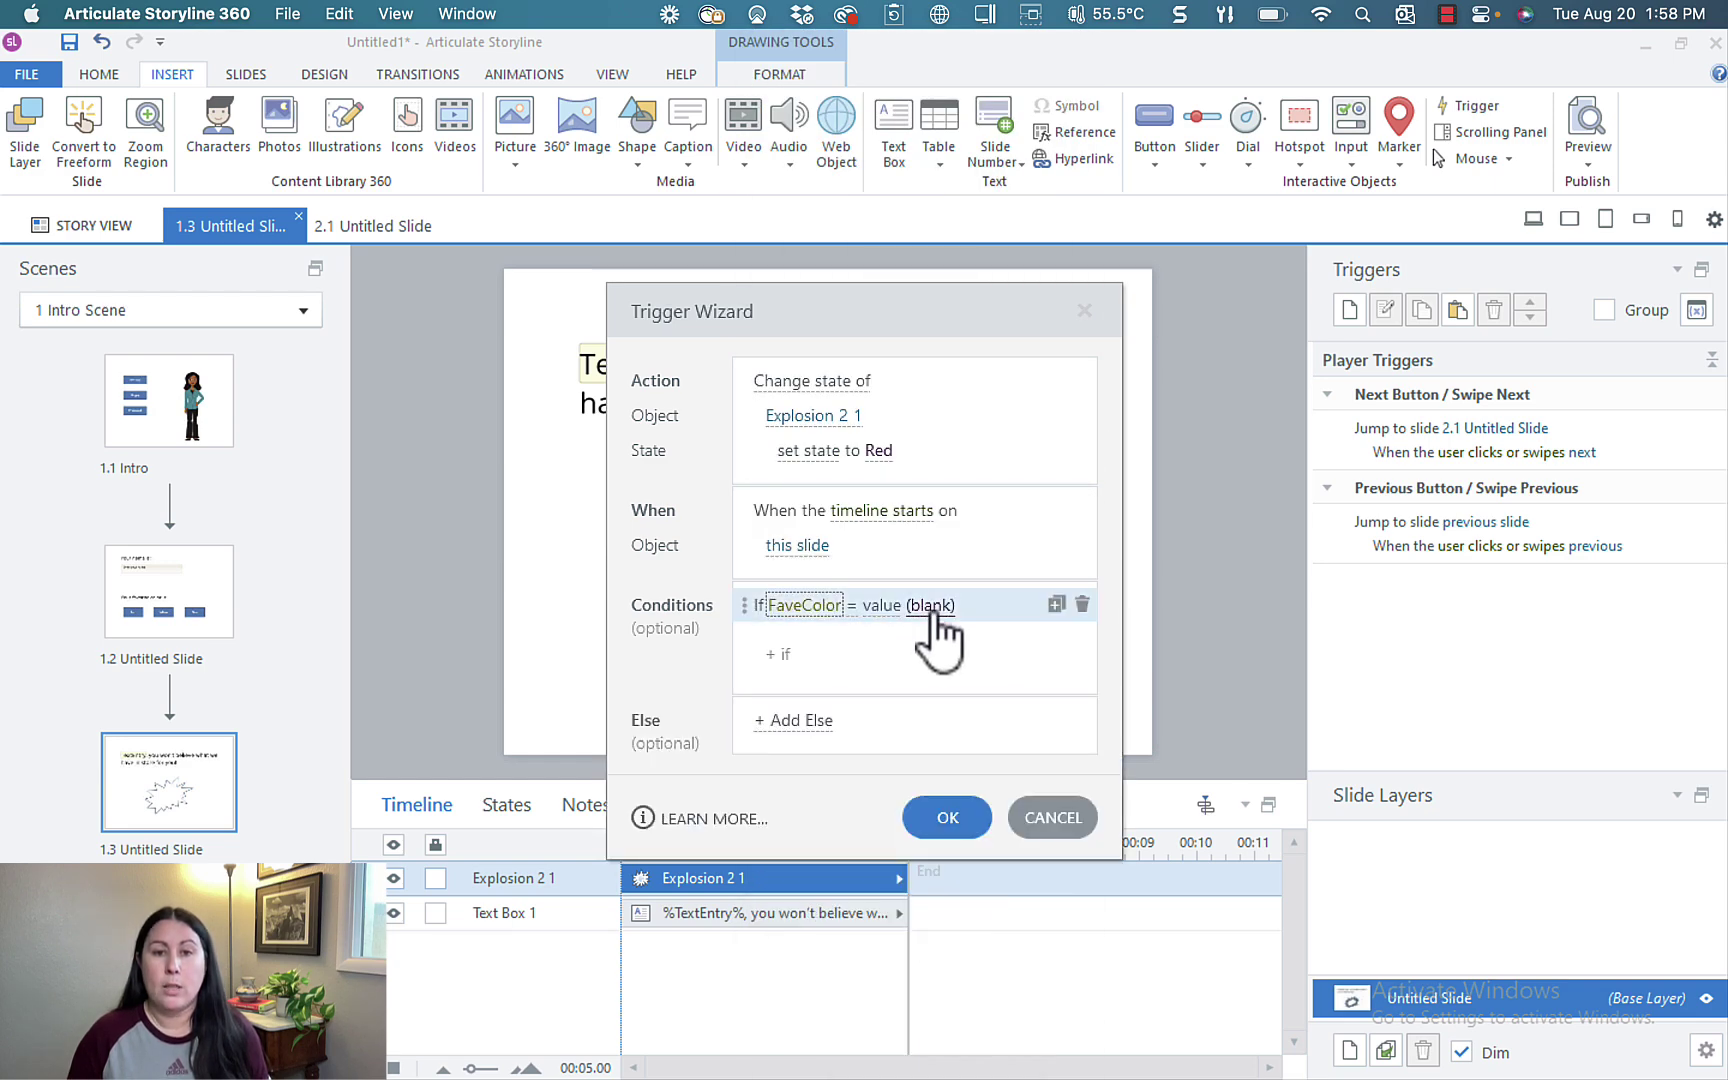
pyautogui.moveTo(956, 610); pyautogui.dragTo(950, 609)
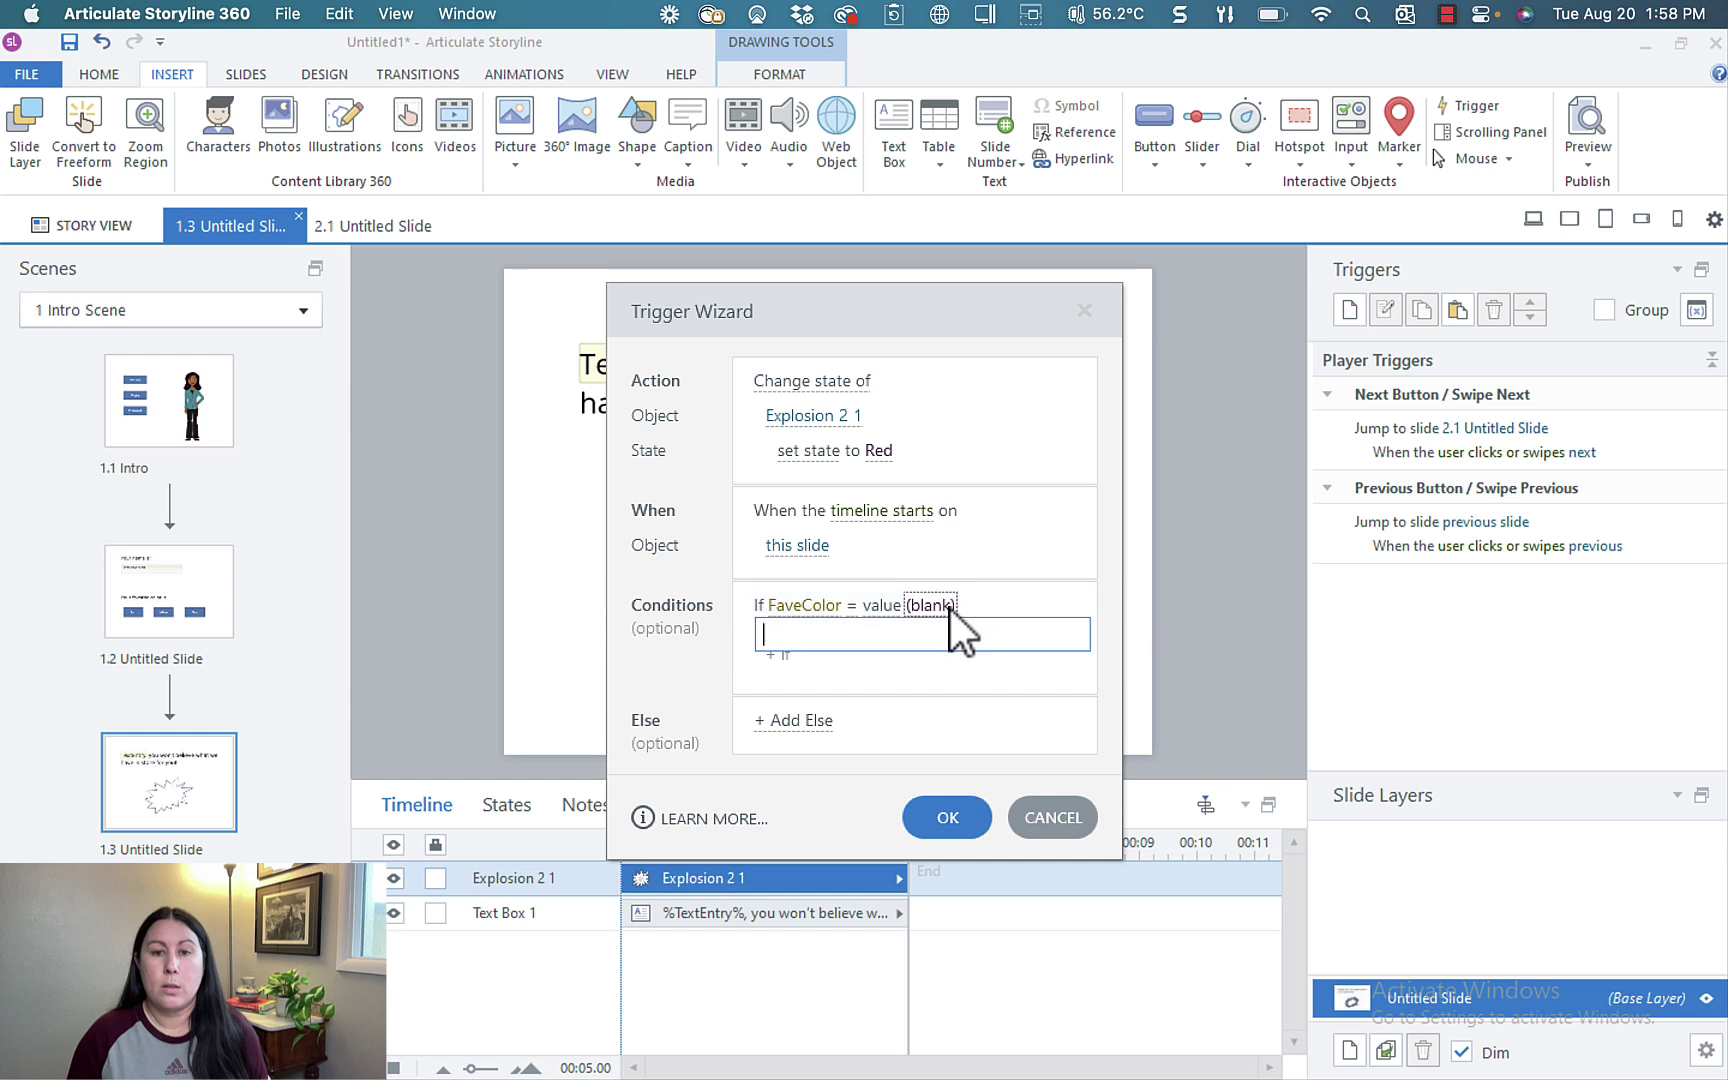
pyautogui.write('Red')
pyautogui.click(964, 701)
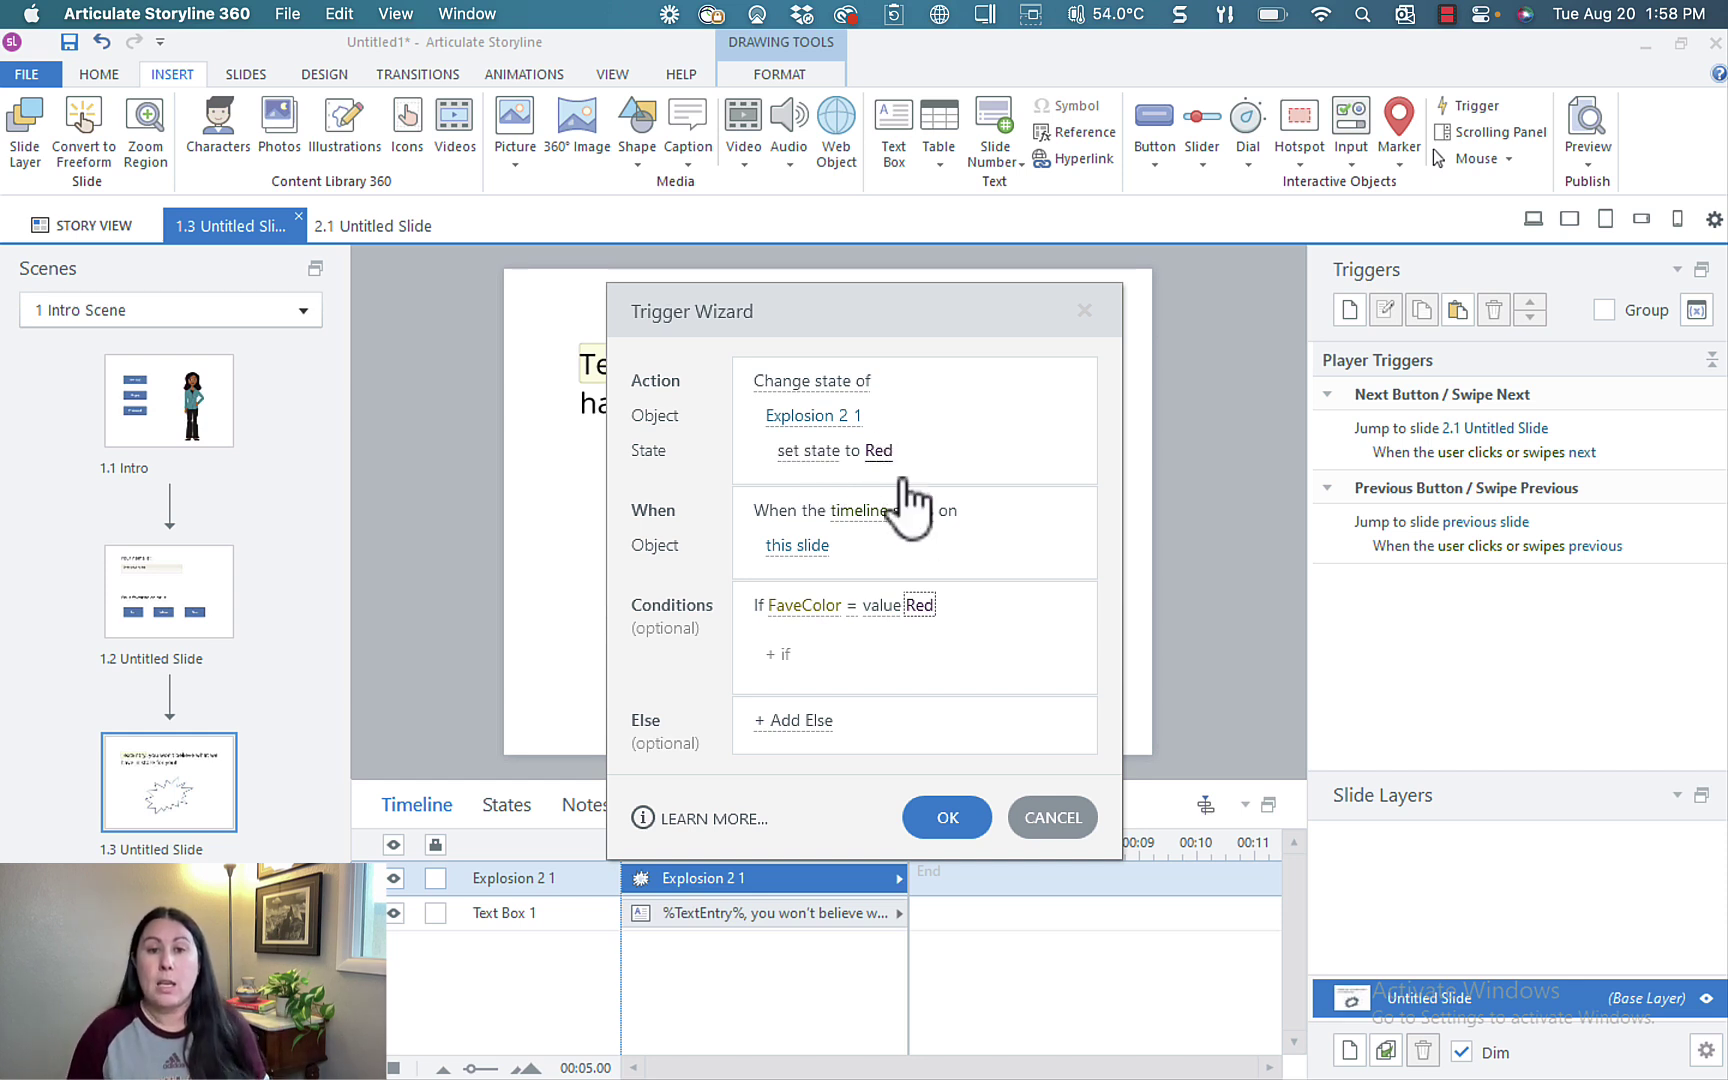
pyautogui.click(940, 812)
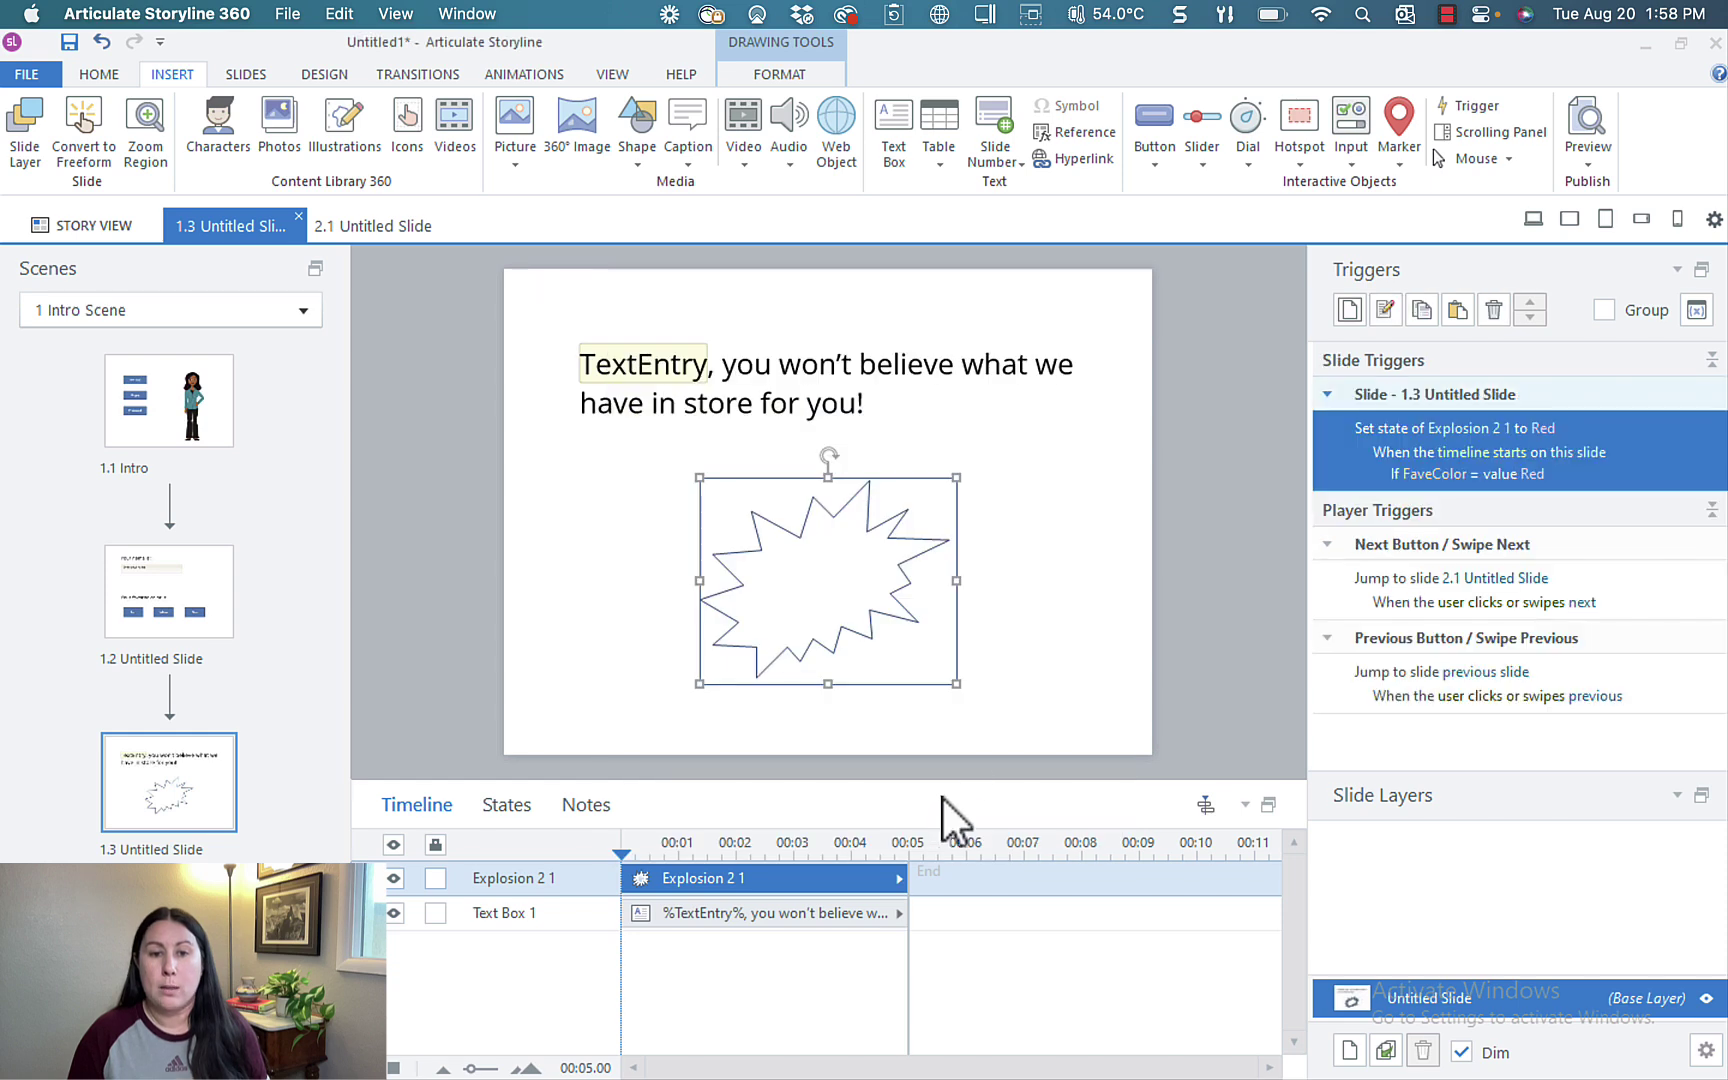
# Copy the Red state trigger and paste it twice onto the explosion shape.
pyautogui.click(1430, 310)
pyautogui.click(1454, 310)
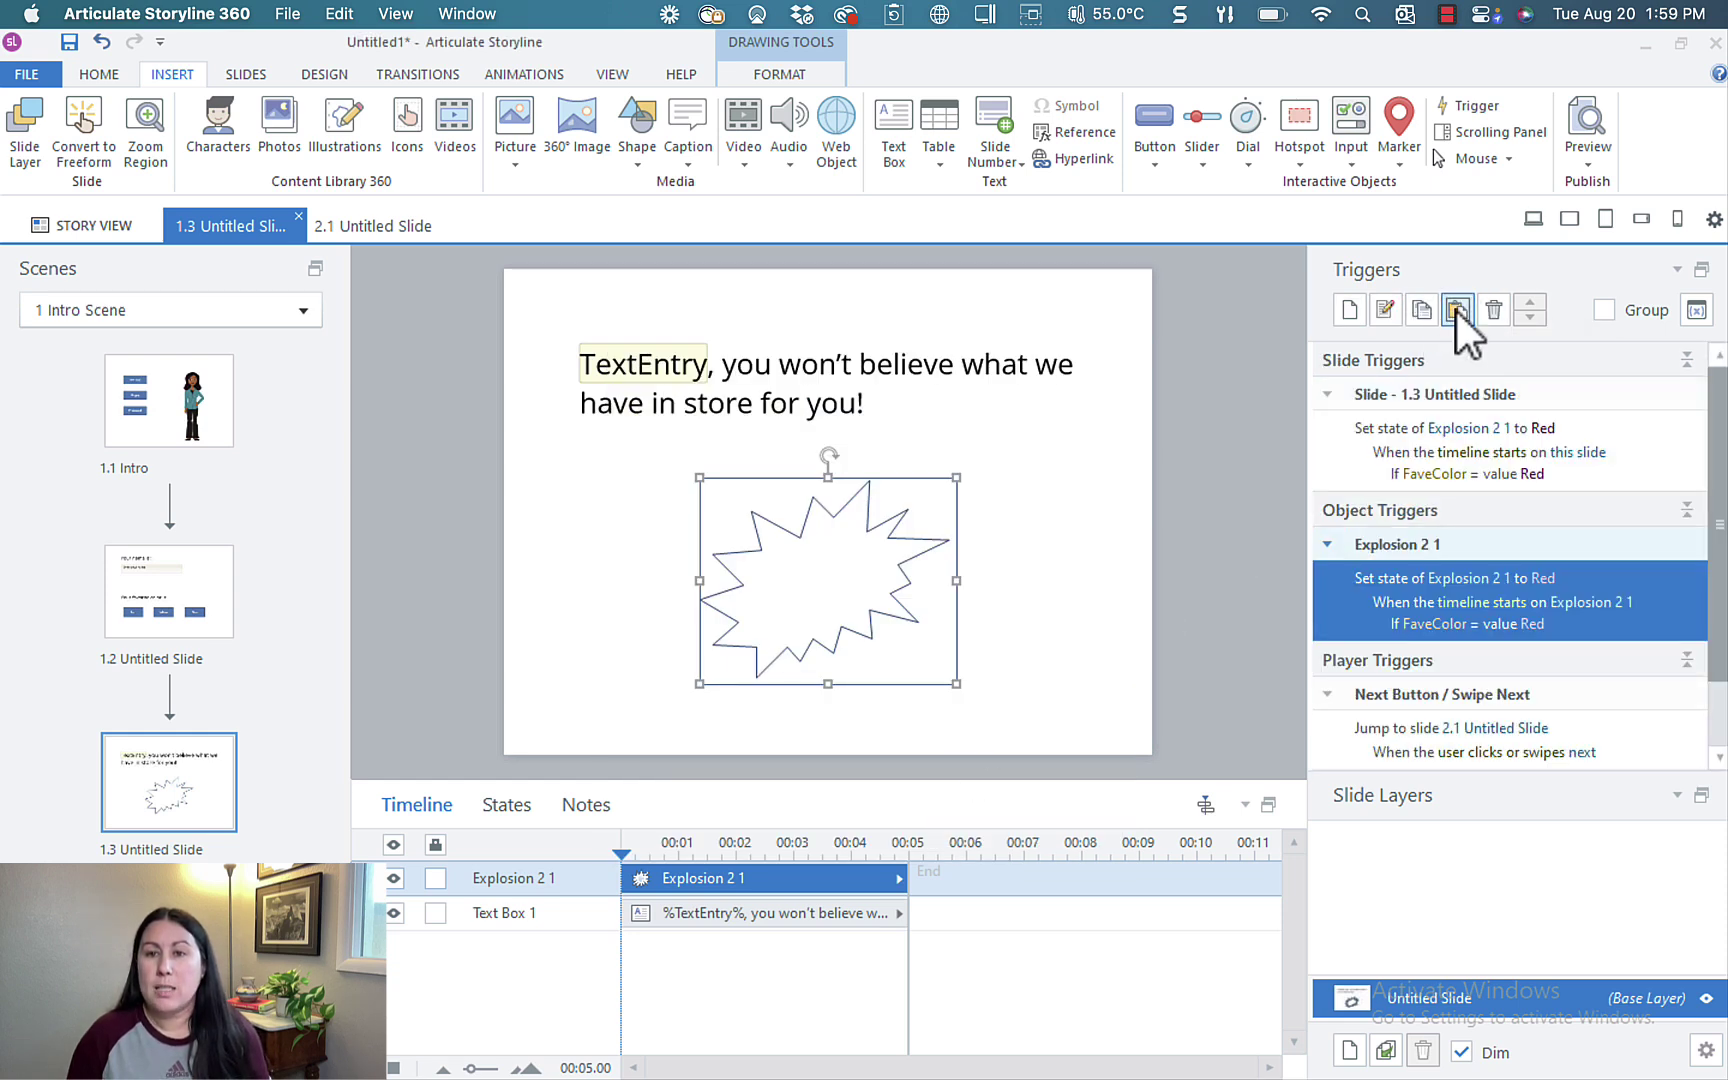
pyautogui.click(1457, 312)
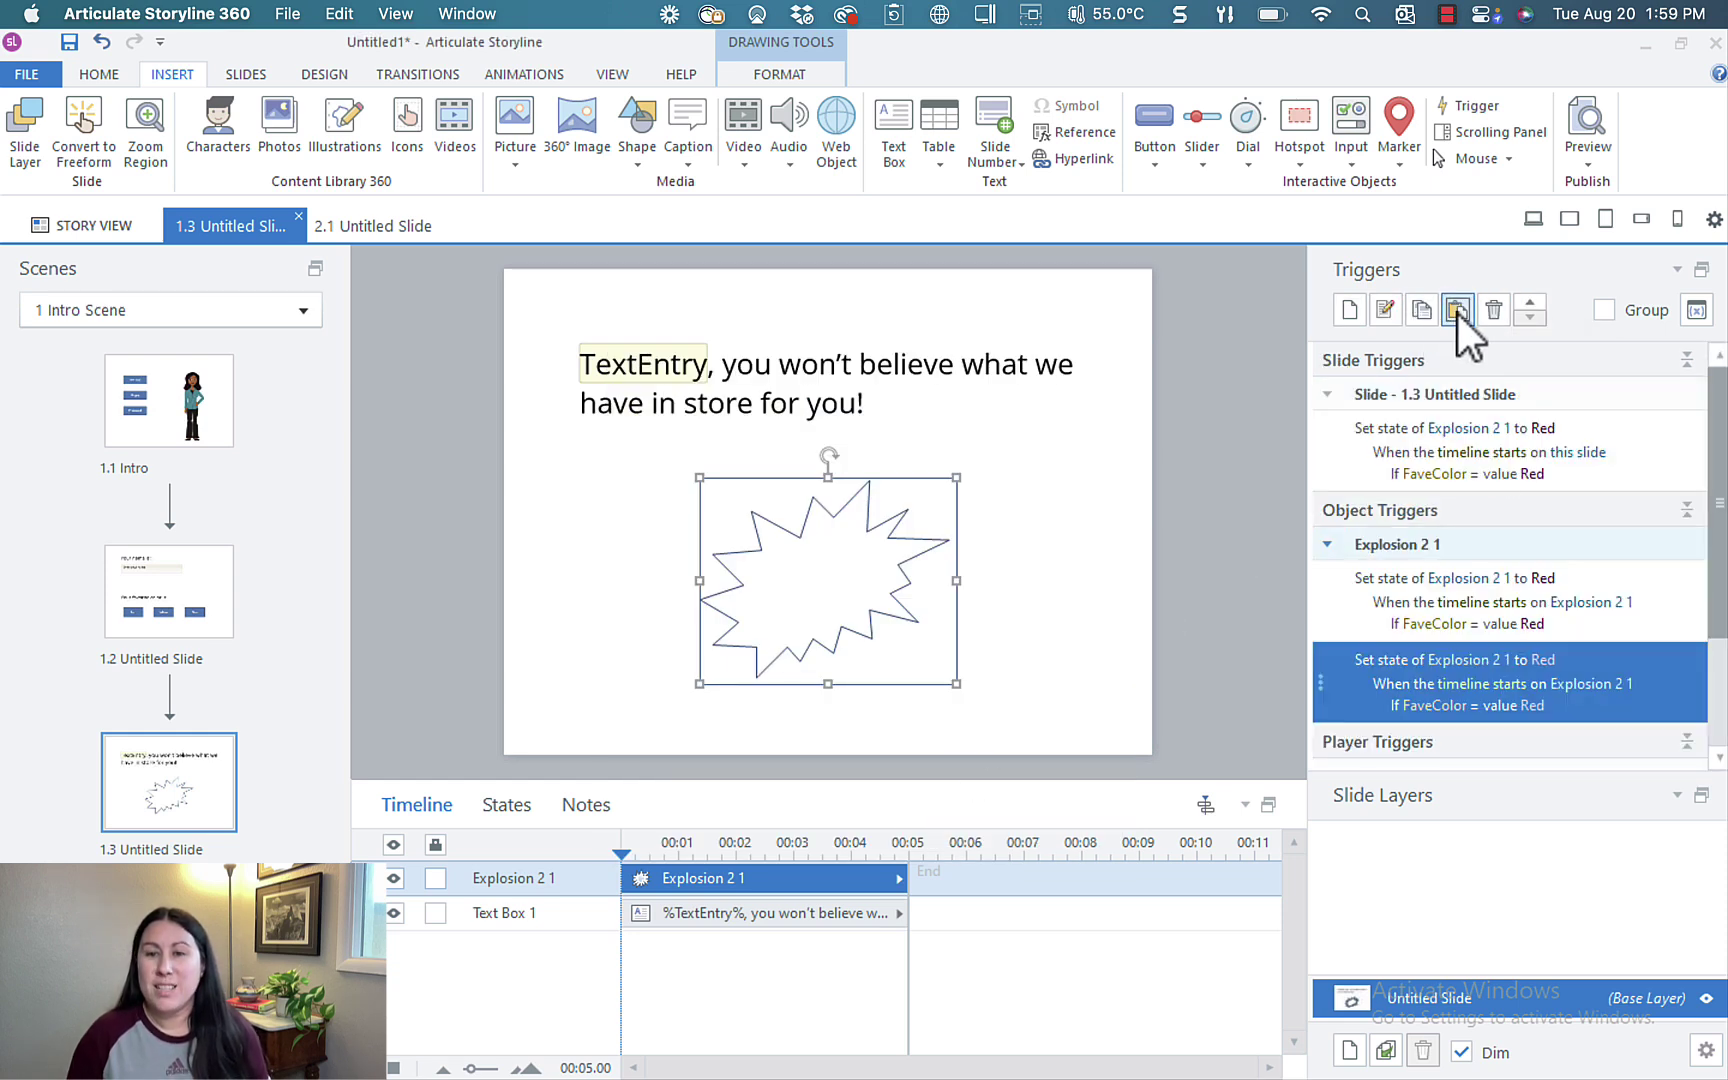
# Change the first pasted trigger to set the explosion's state to Blue if FaveColor equals Blue.
pyautogui.click(1553, 582)
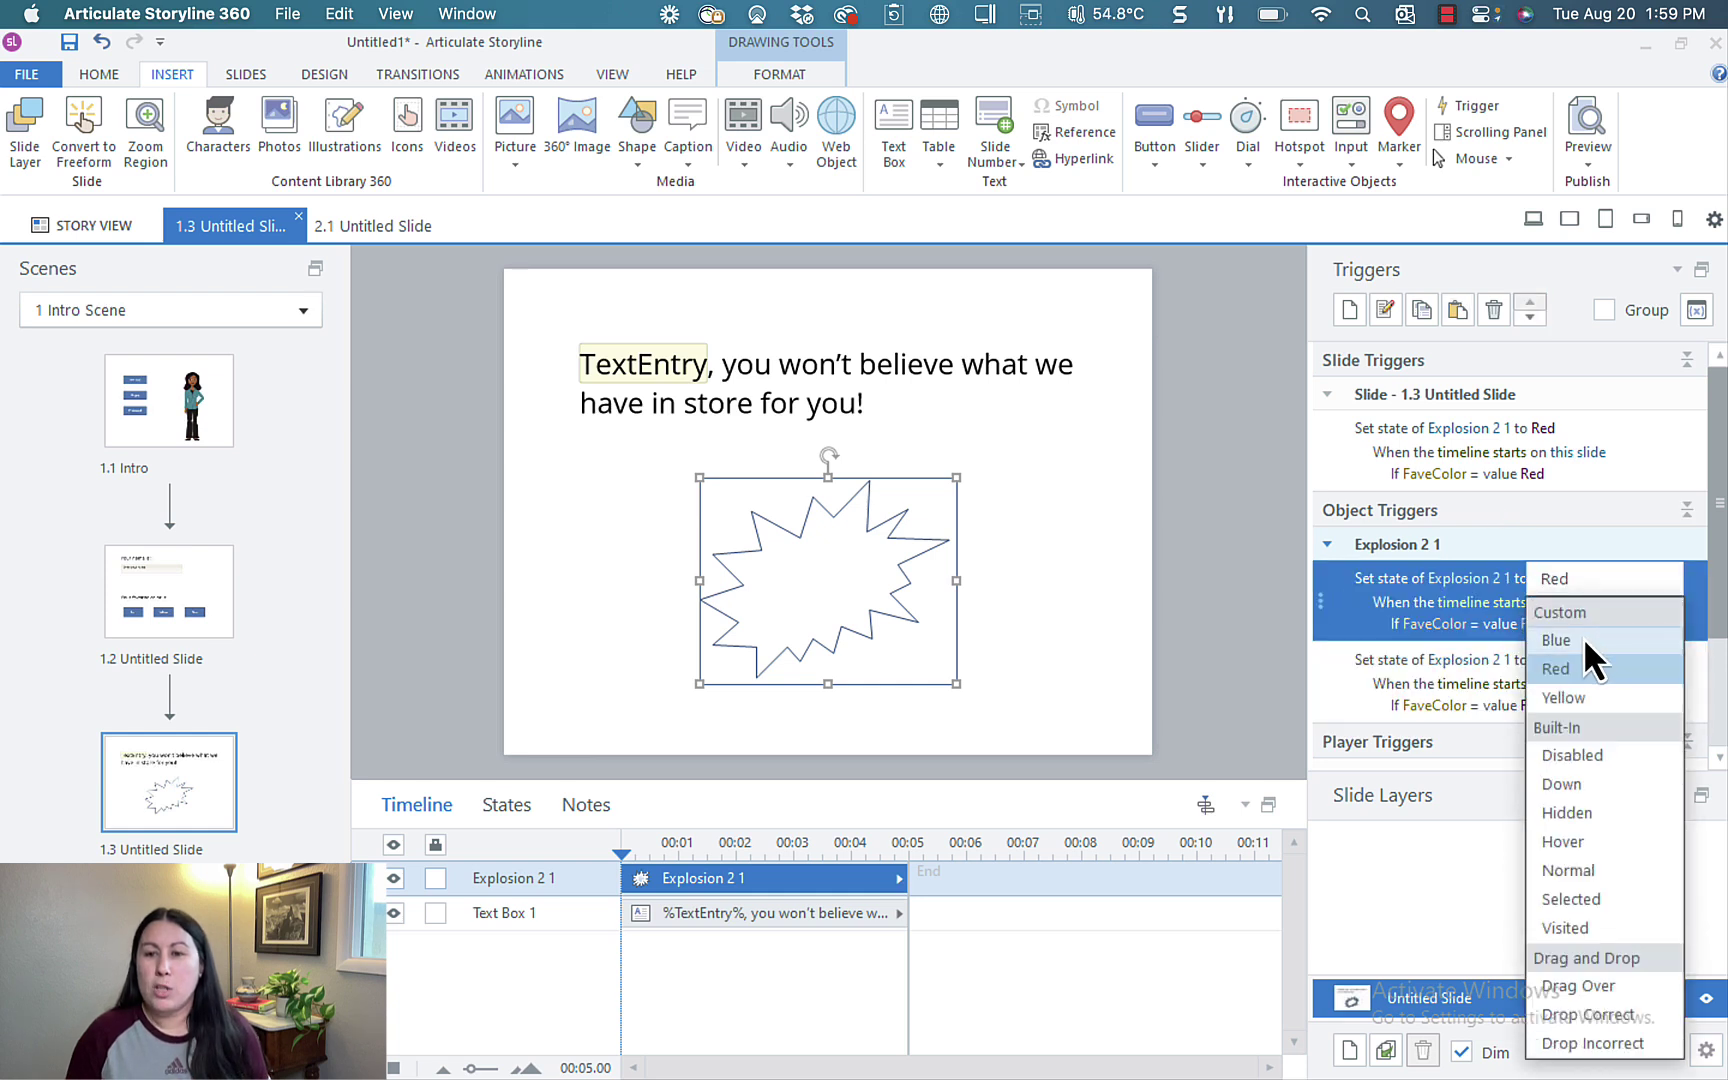
pyautogui.click(1584, 640)
pyautogui.click(1540, 624)
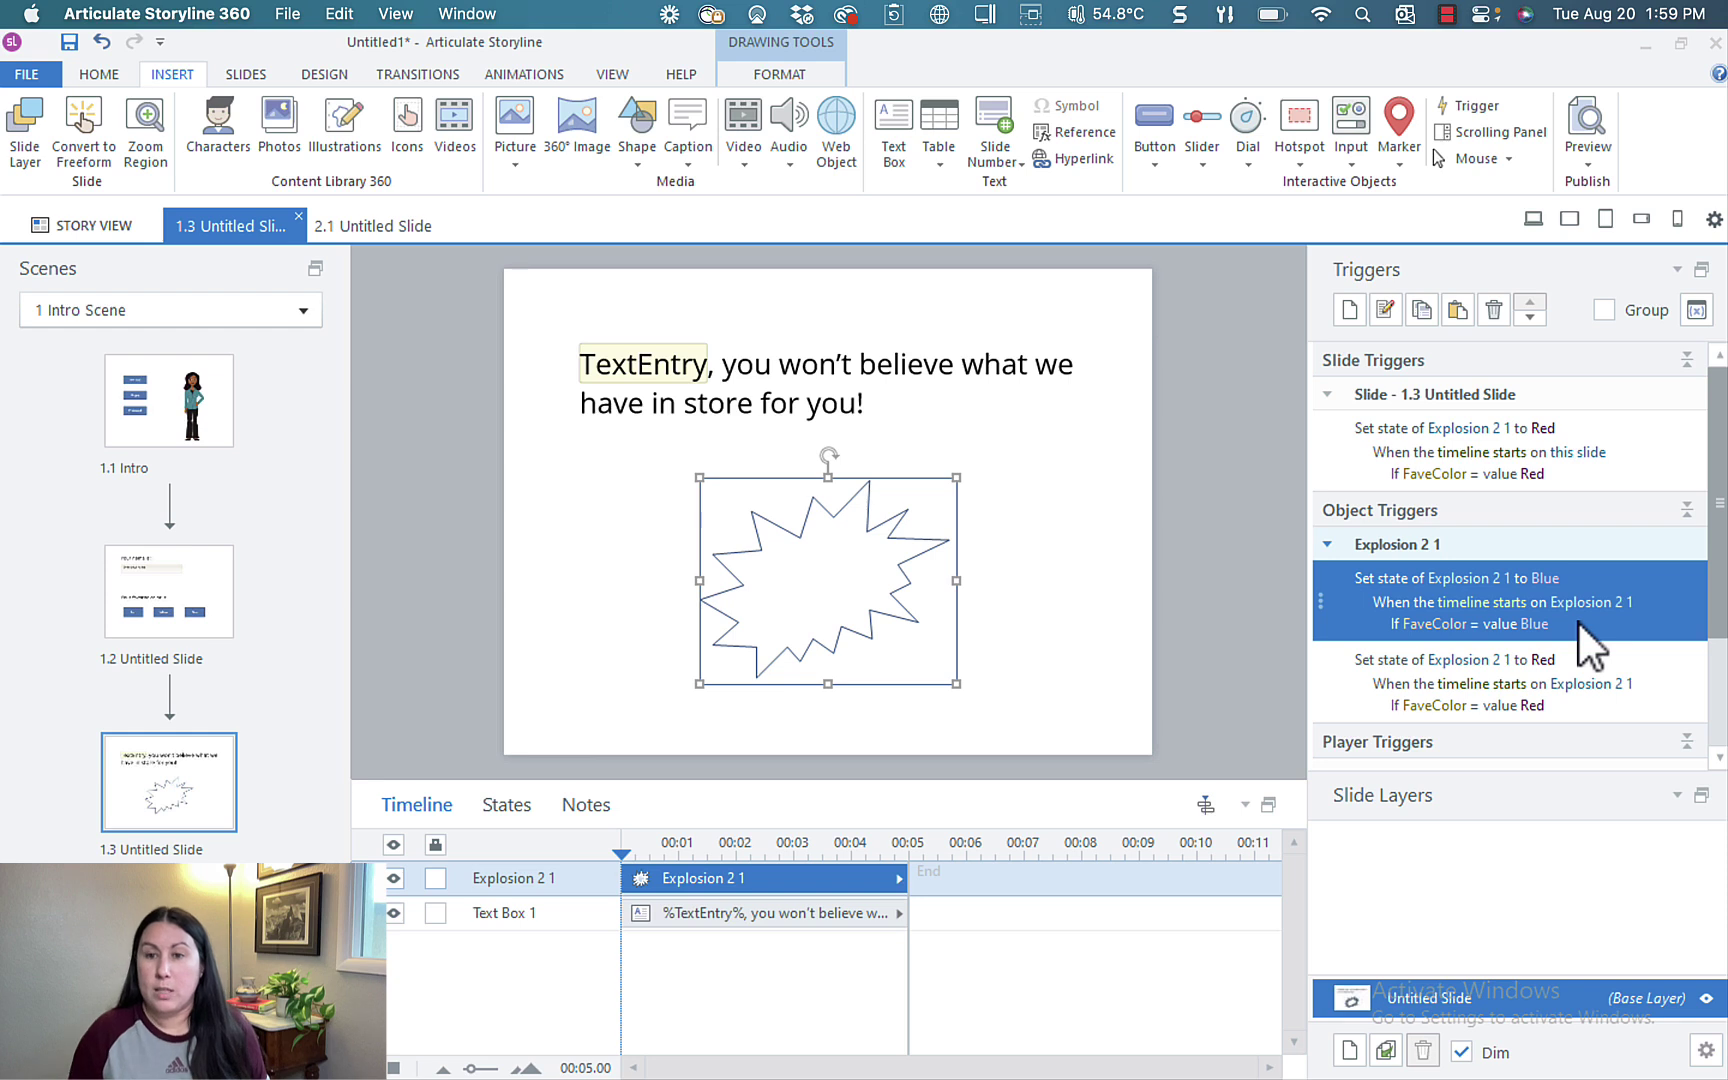
# Change the second pasted trigger to set the explosion's state to Yellow if FaveColor equals Yellow.
pyautogui.click(1546, 661)
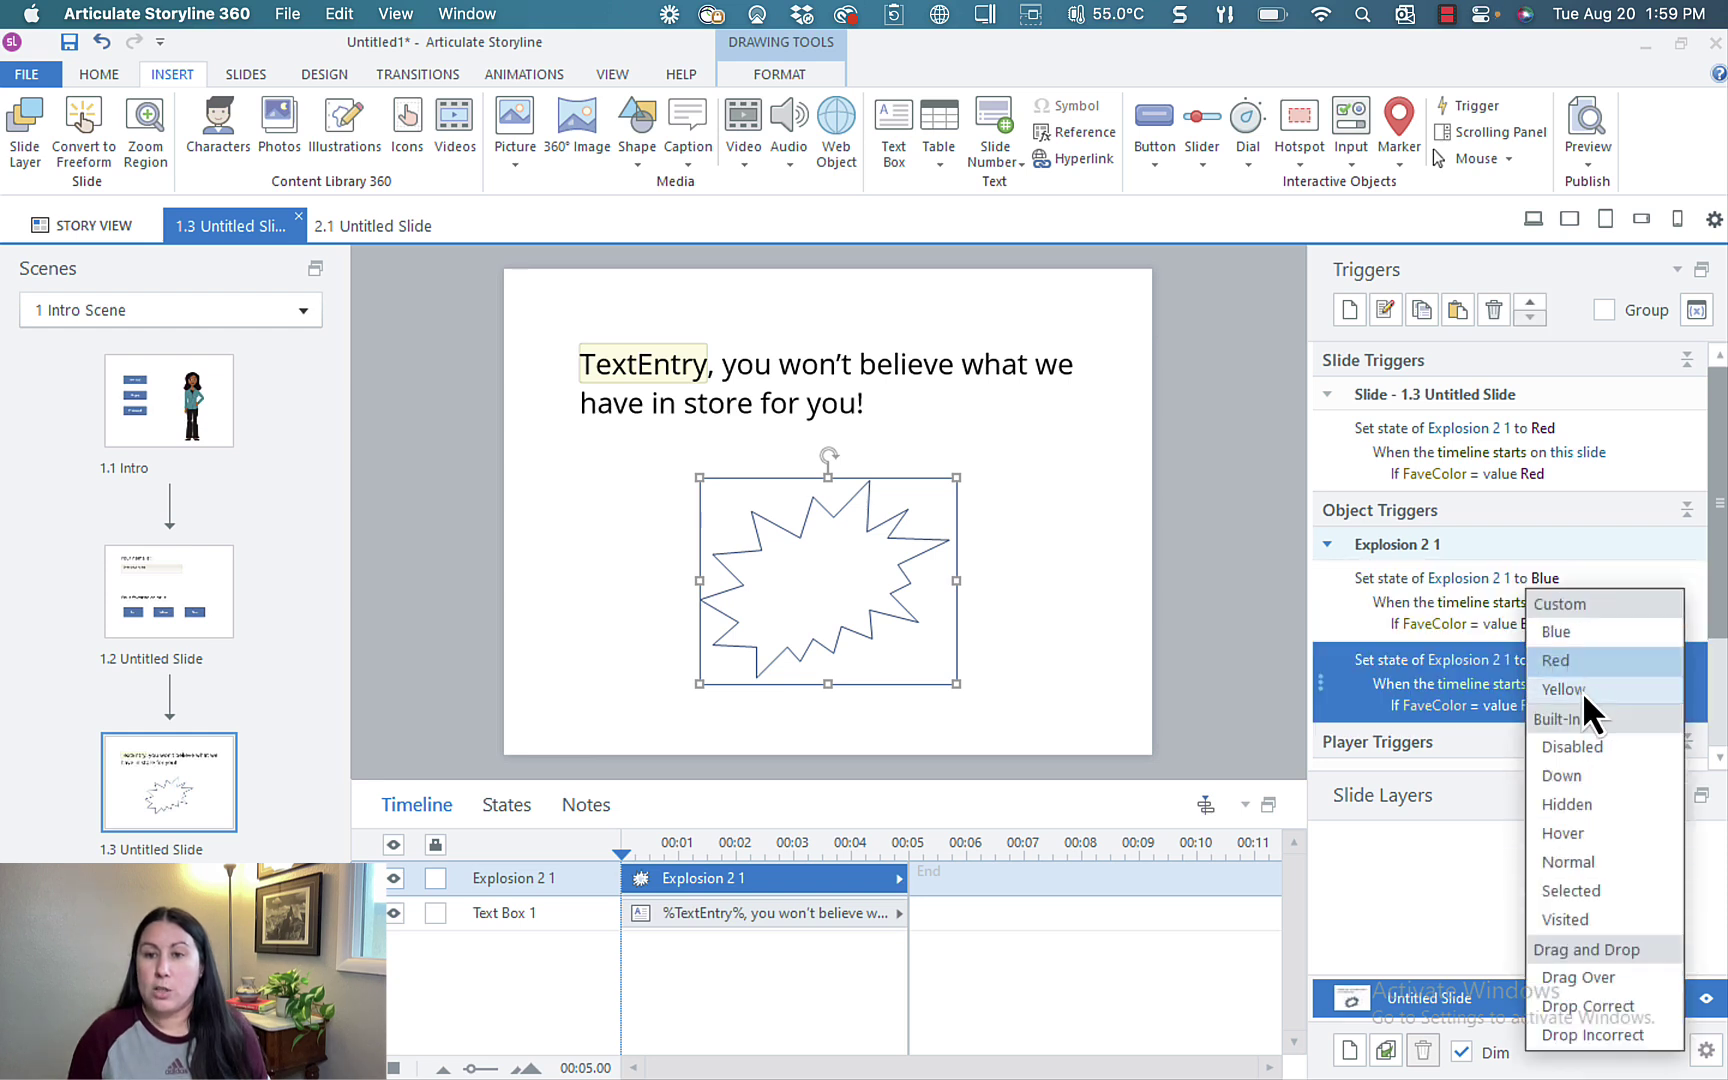
pyautogui.click(1582, 691)
pyautogui.click(1540, 705)
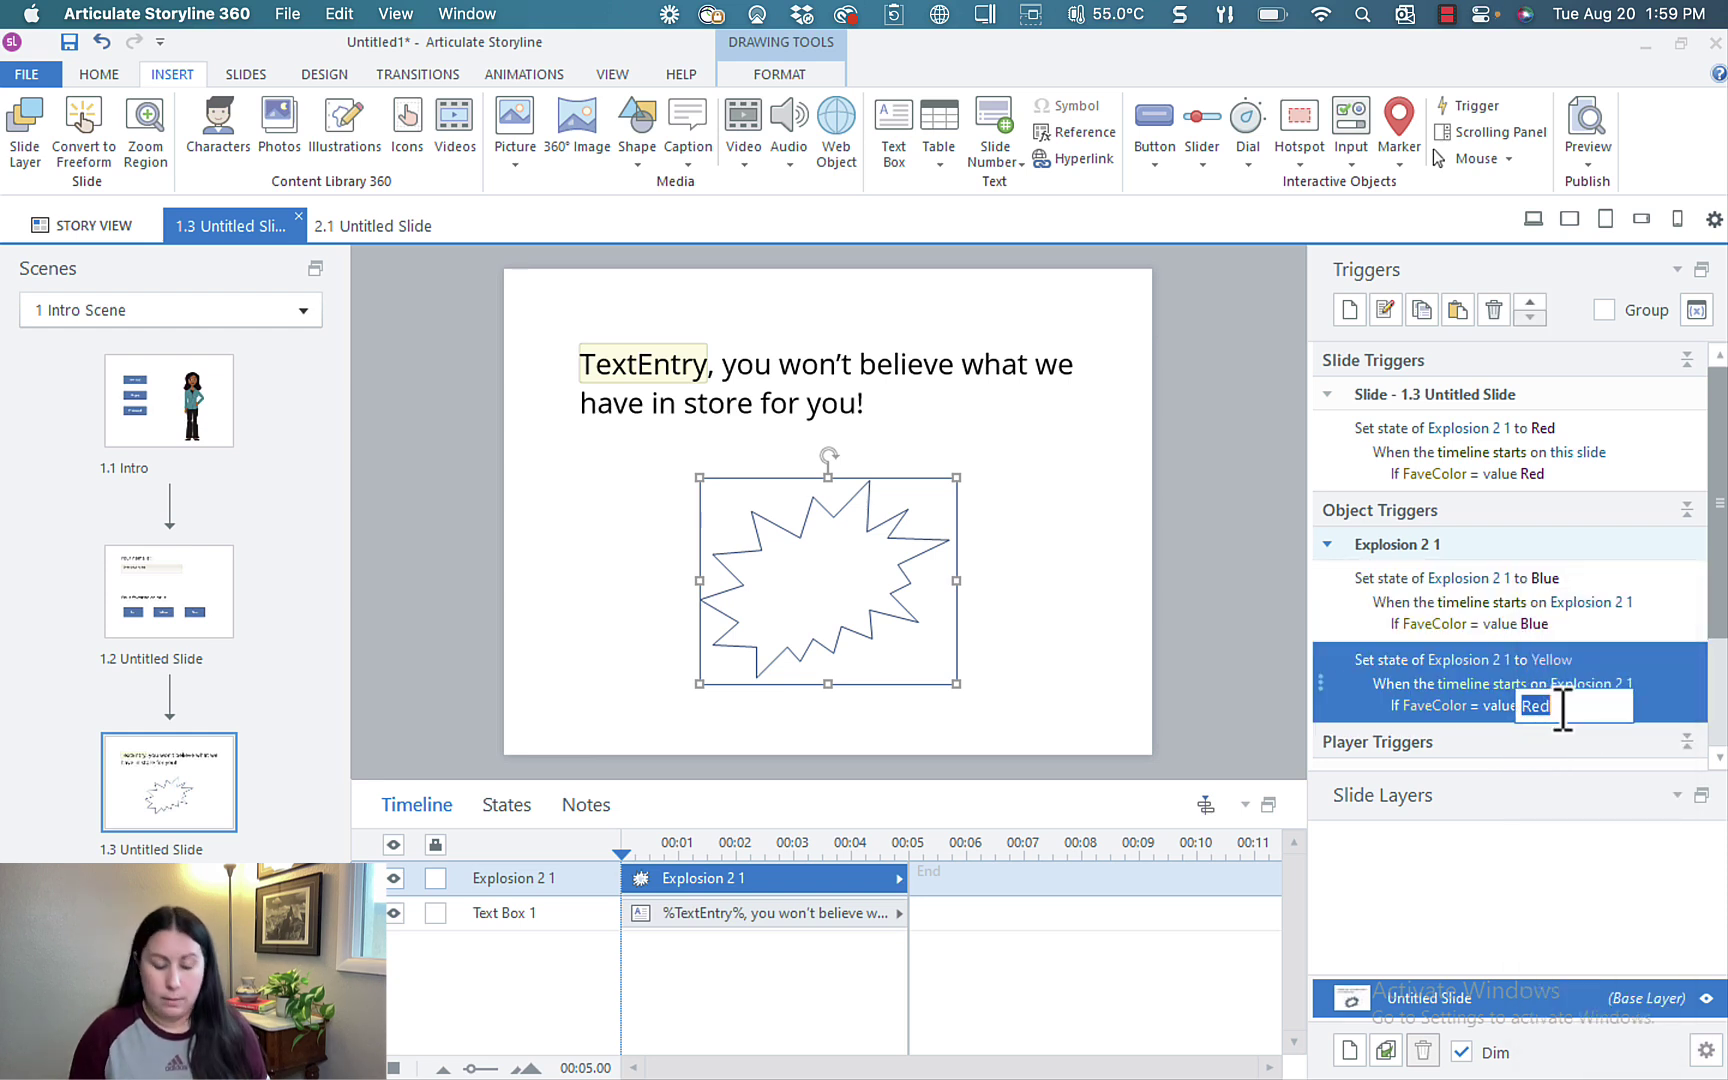
pyautogui.write('Yellow')
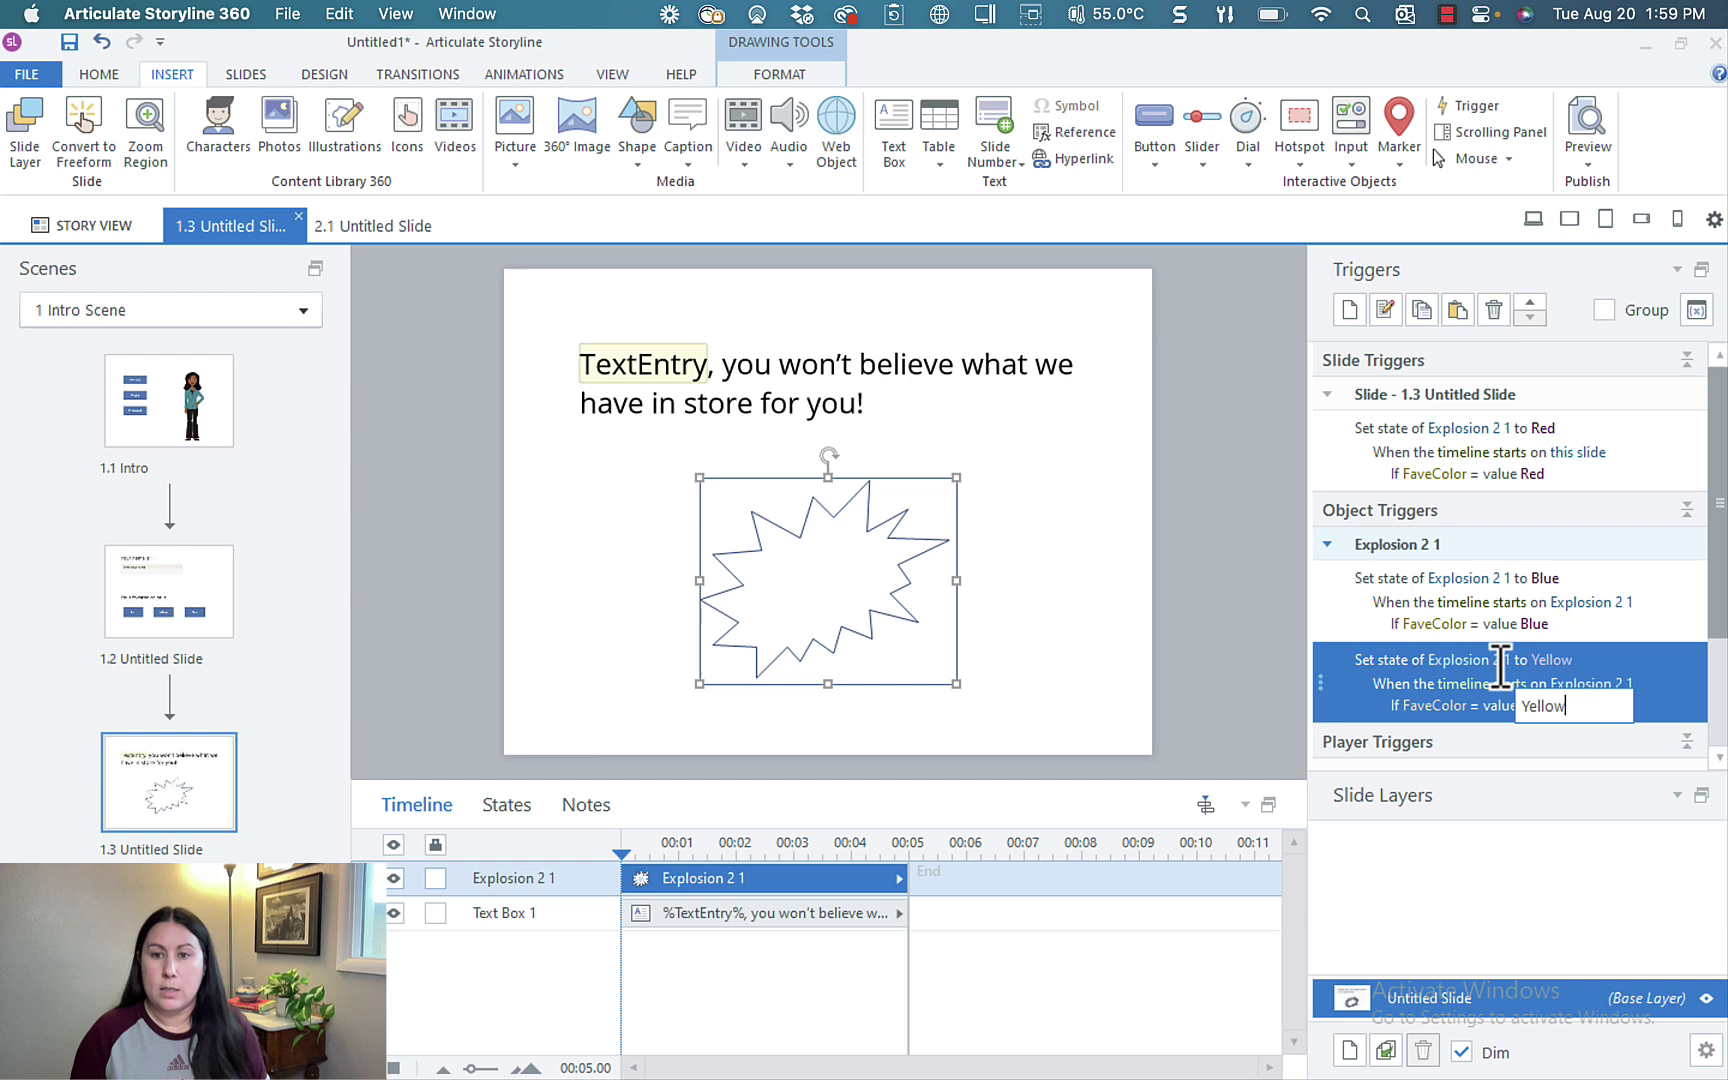
pyautogui.click(1203, 576)
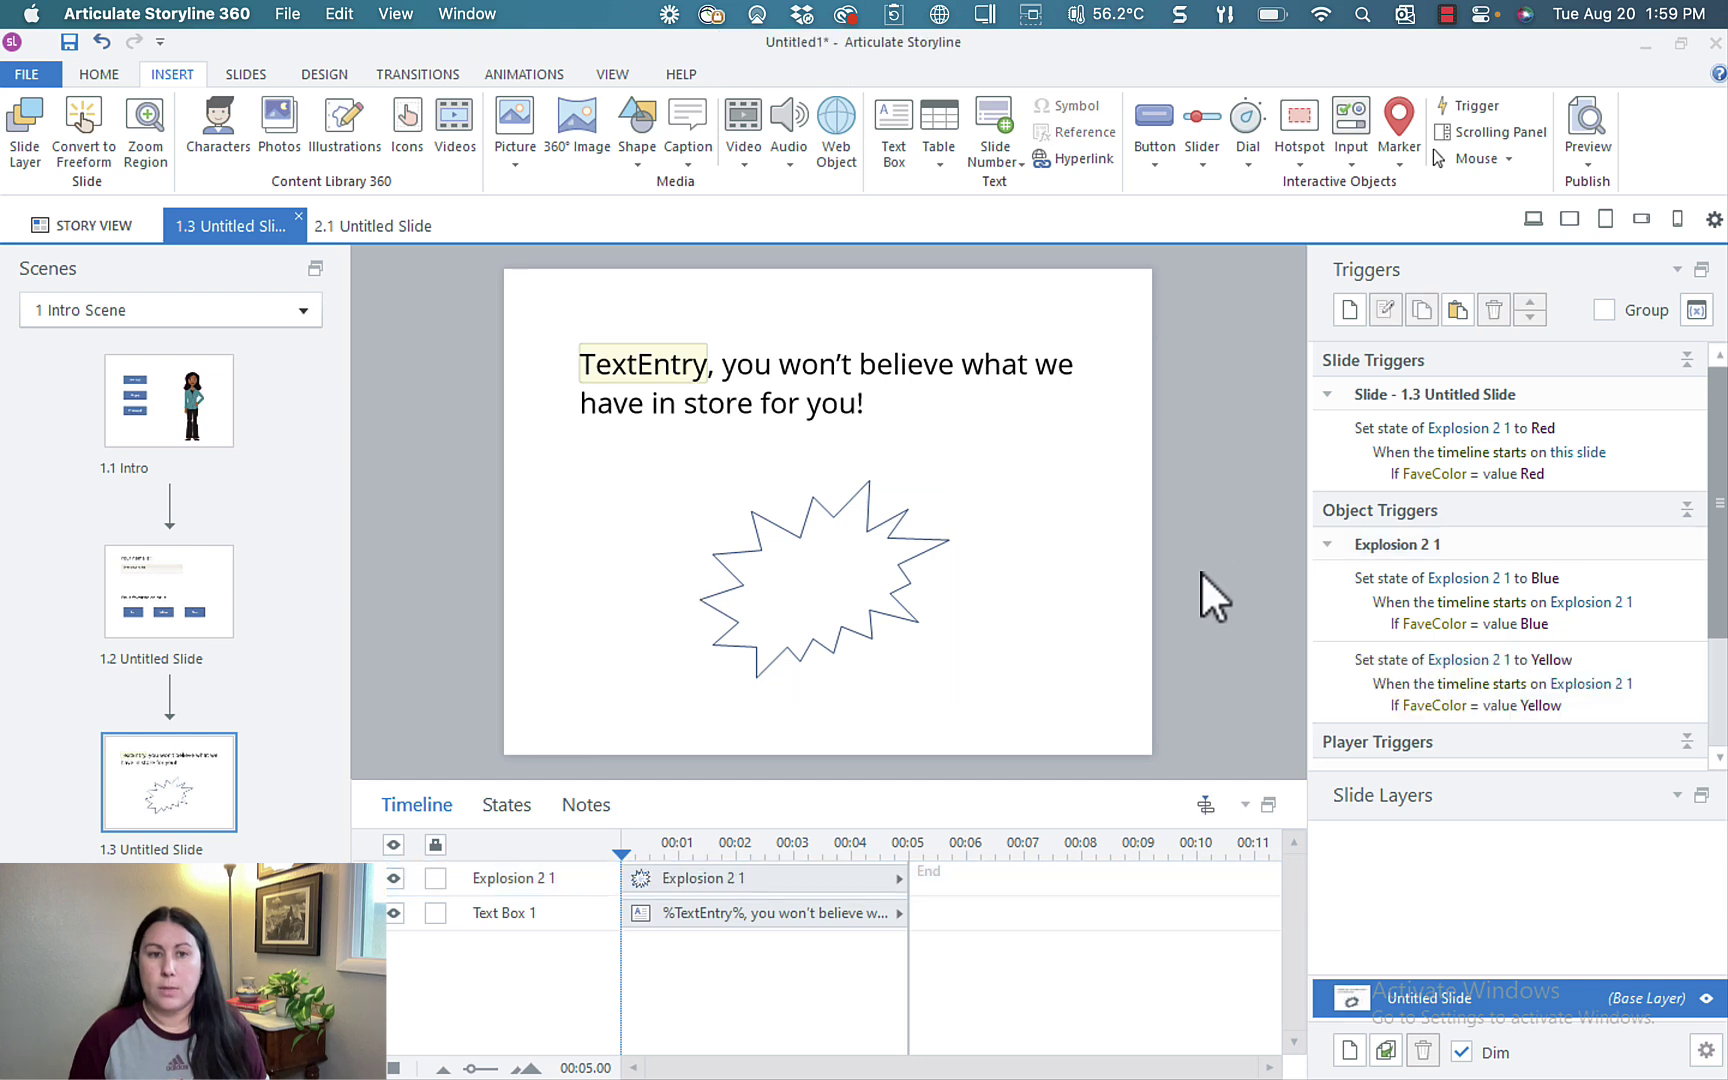
# Preview the project from slide 1.2 by entering a first name, choosing Yellow and advancing to slide 1.3, and close the preview.
pyautogui.click(218, 580)
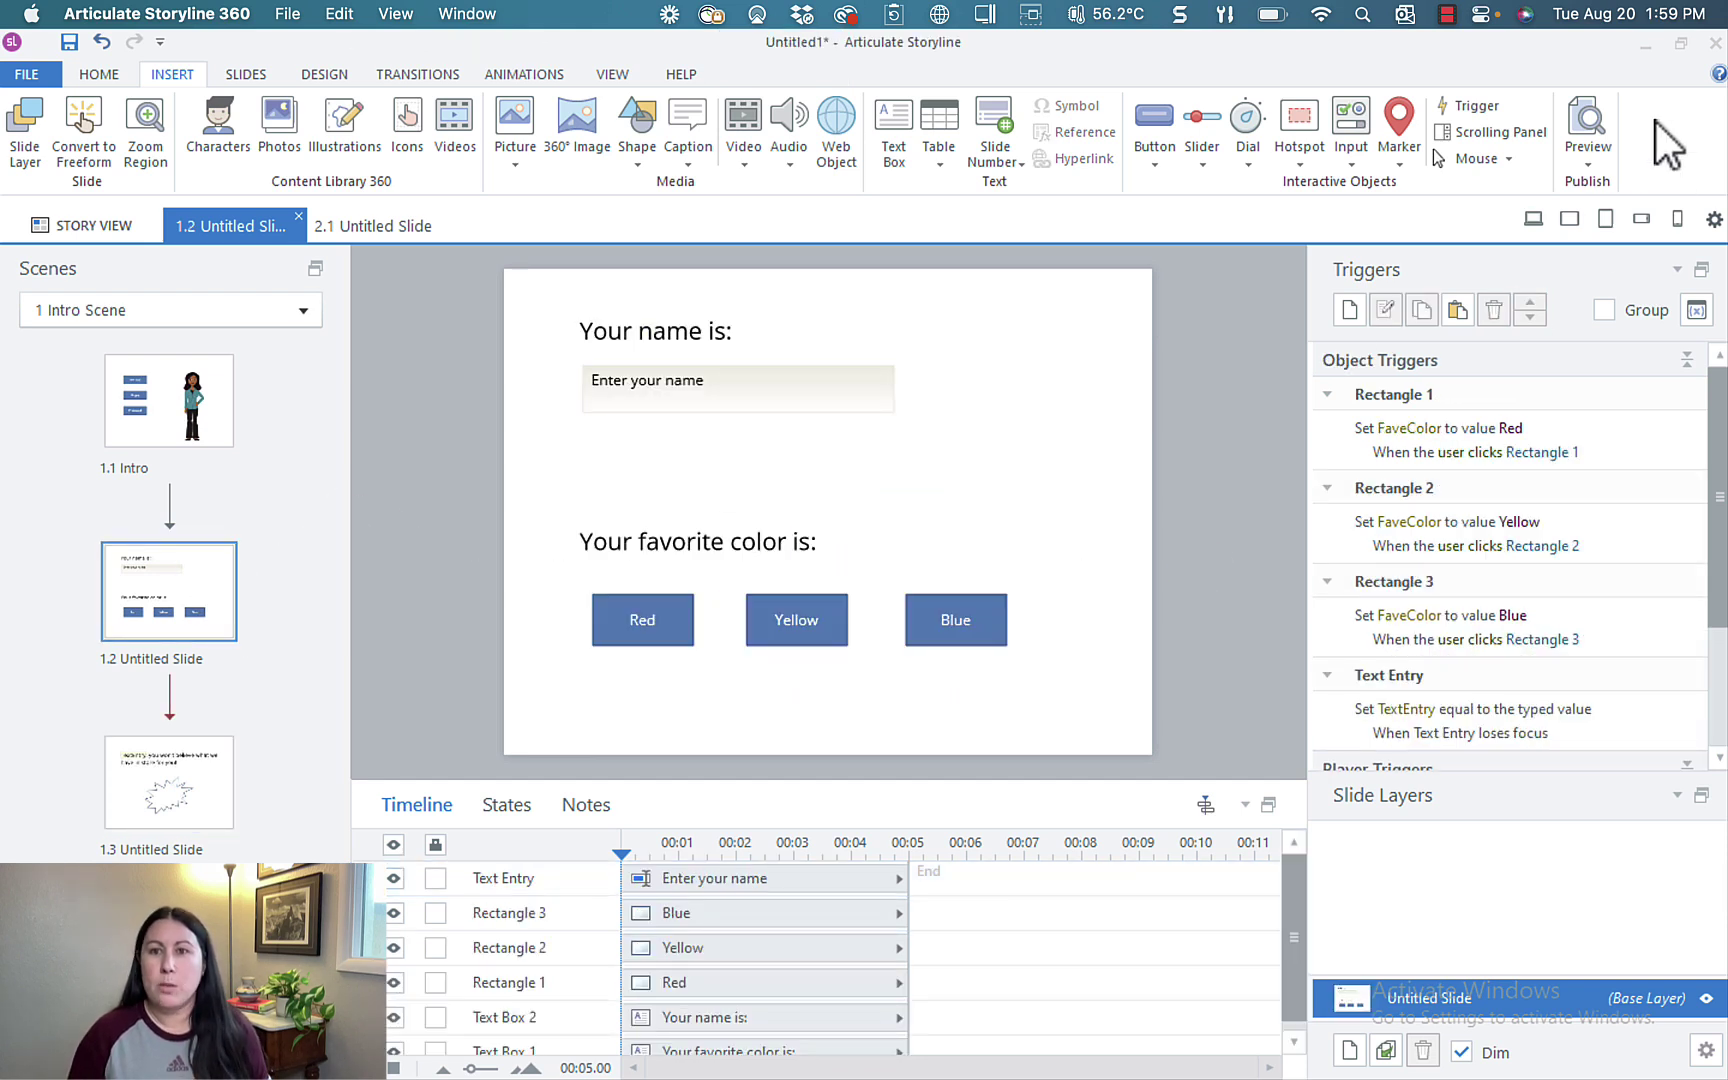
pyautogui.click(1600, 118)
pyautogui.click(205, 445)
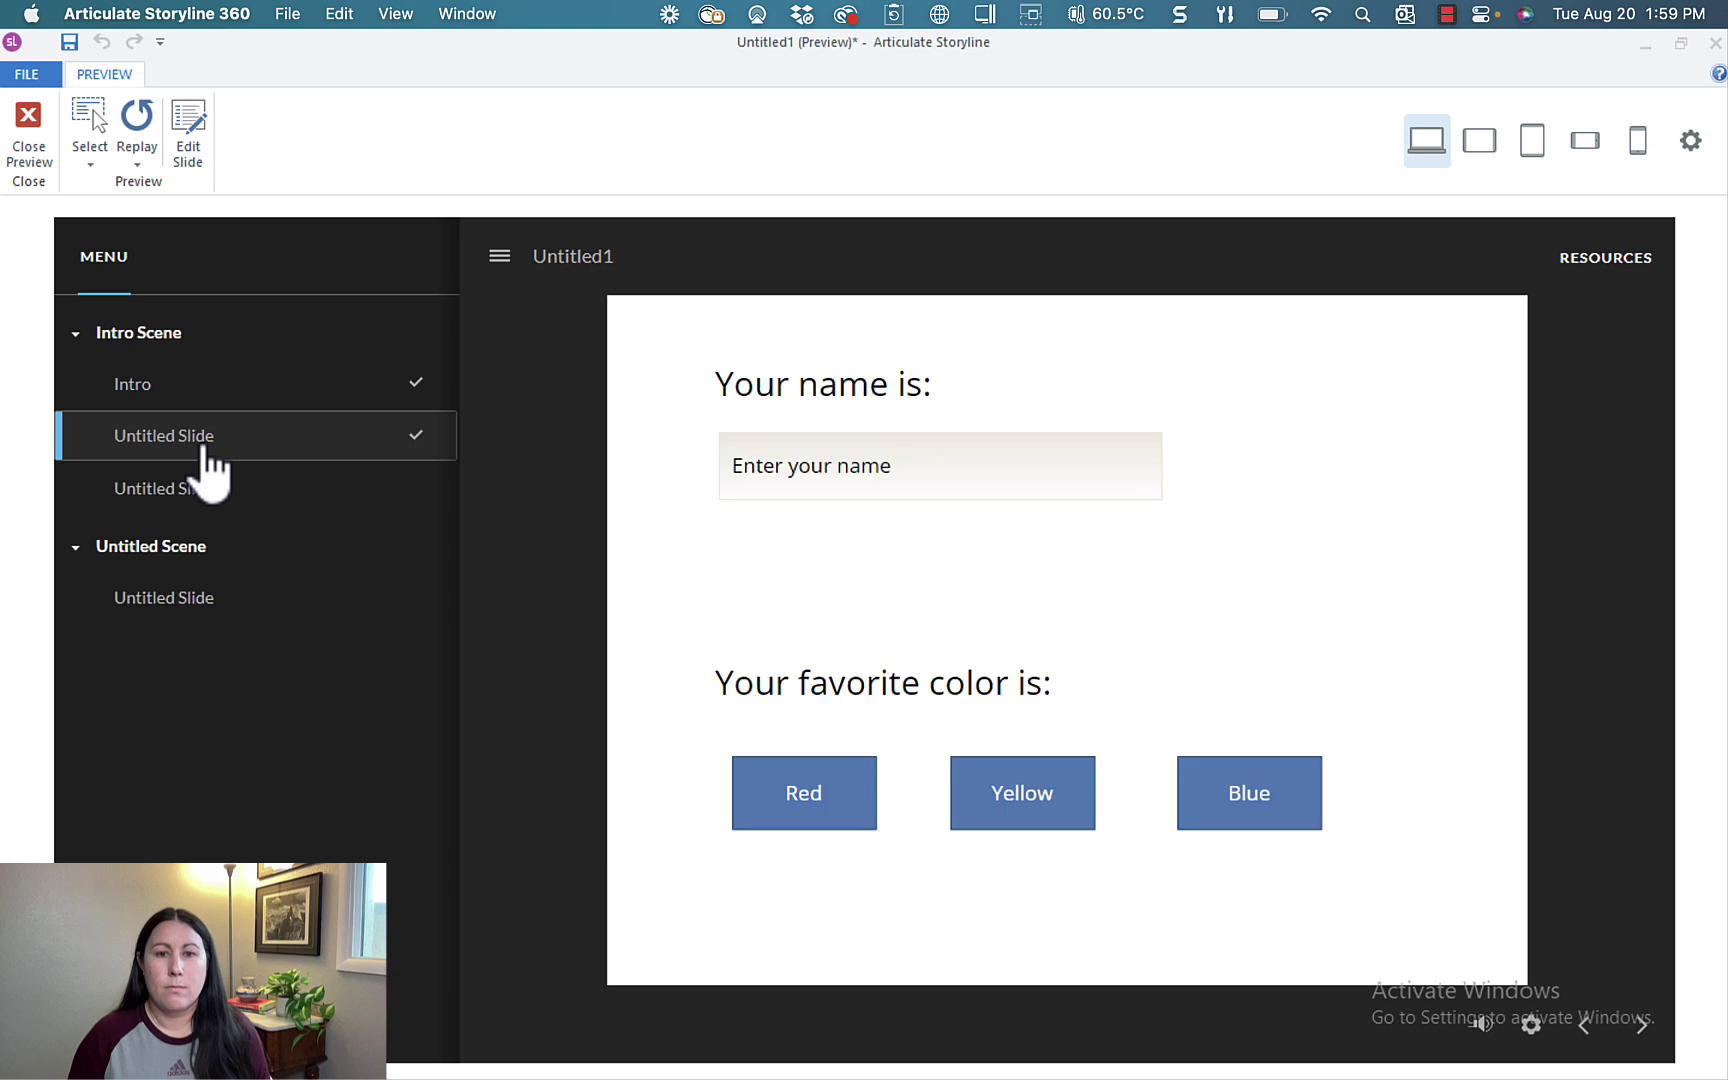
pyautogui.click(848, 472)
pyautogui.write('Lindsay')
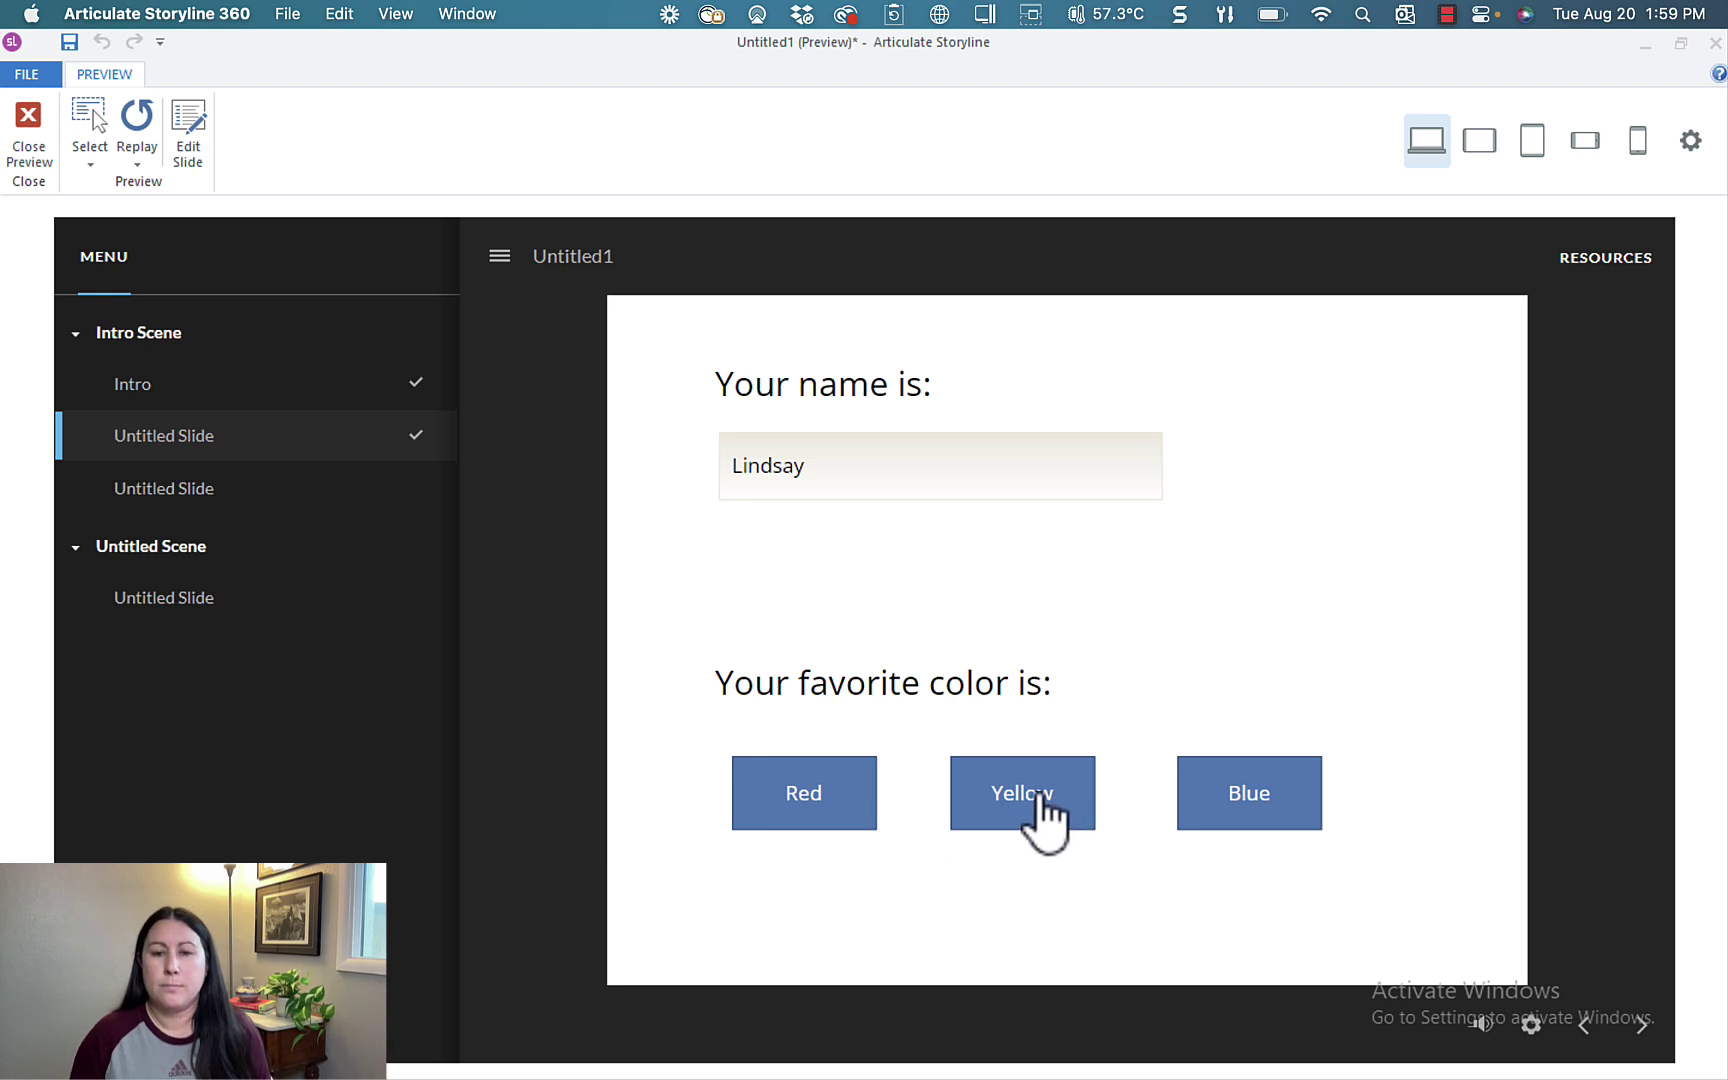
pyautogui.click(1641, 1025)
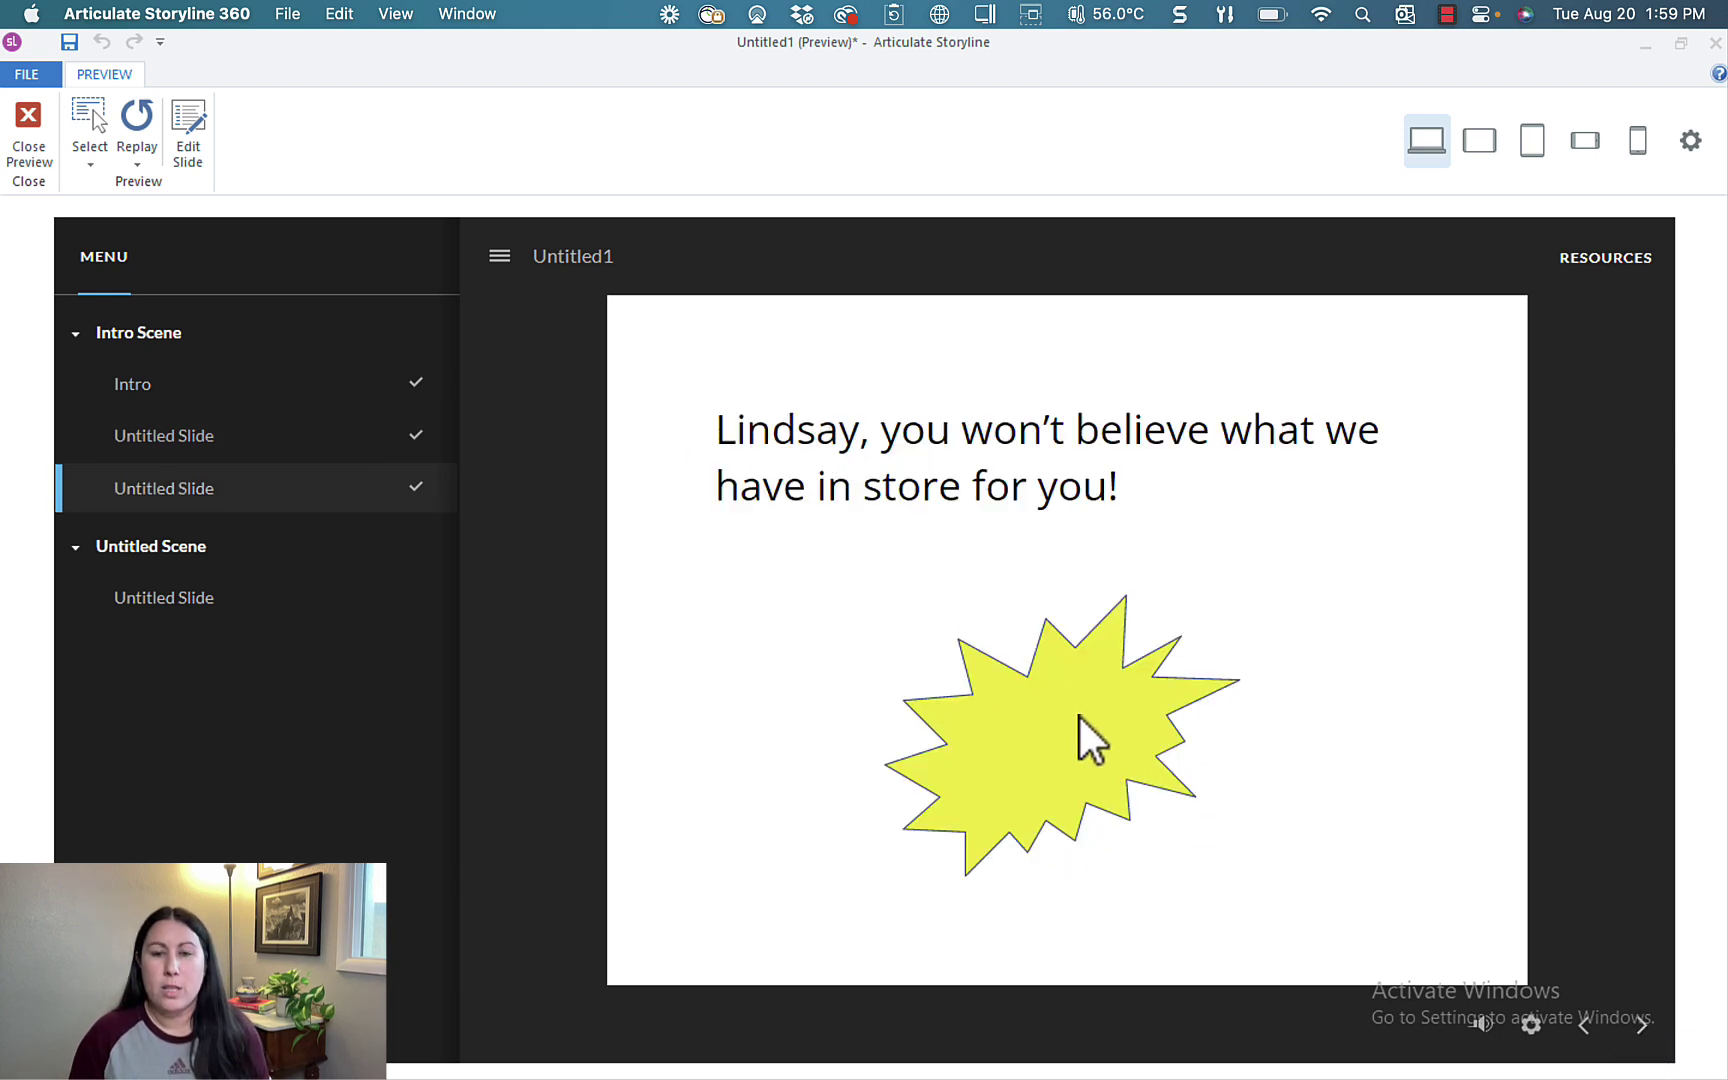
pyautogui.click(30, 138)
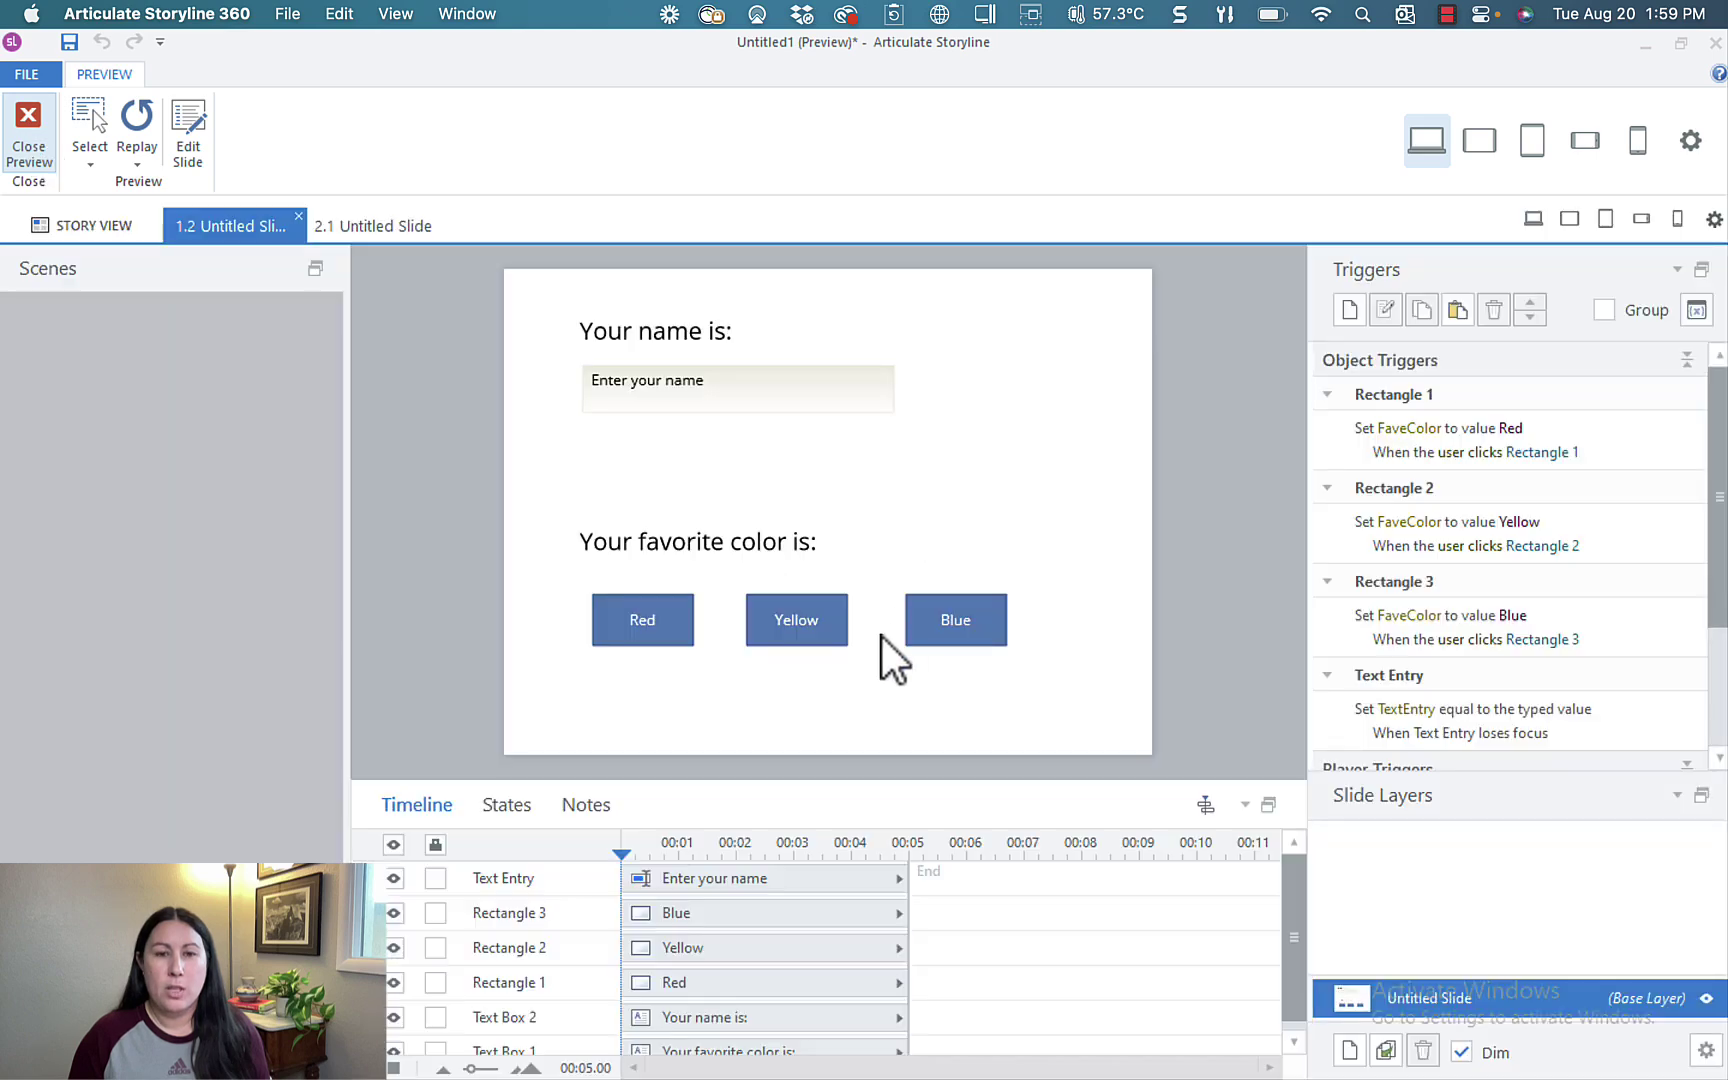
# Add the built-in Selected state to the Red, Yellow and Blue color rectangles on slide 1.2.
pyautogui.click(641, 601)
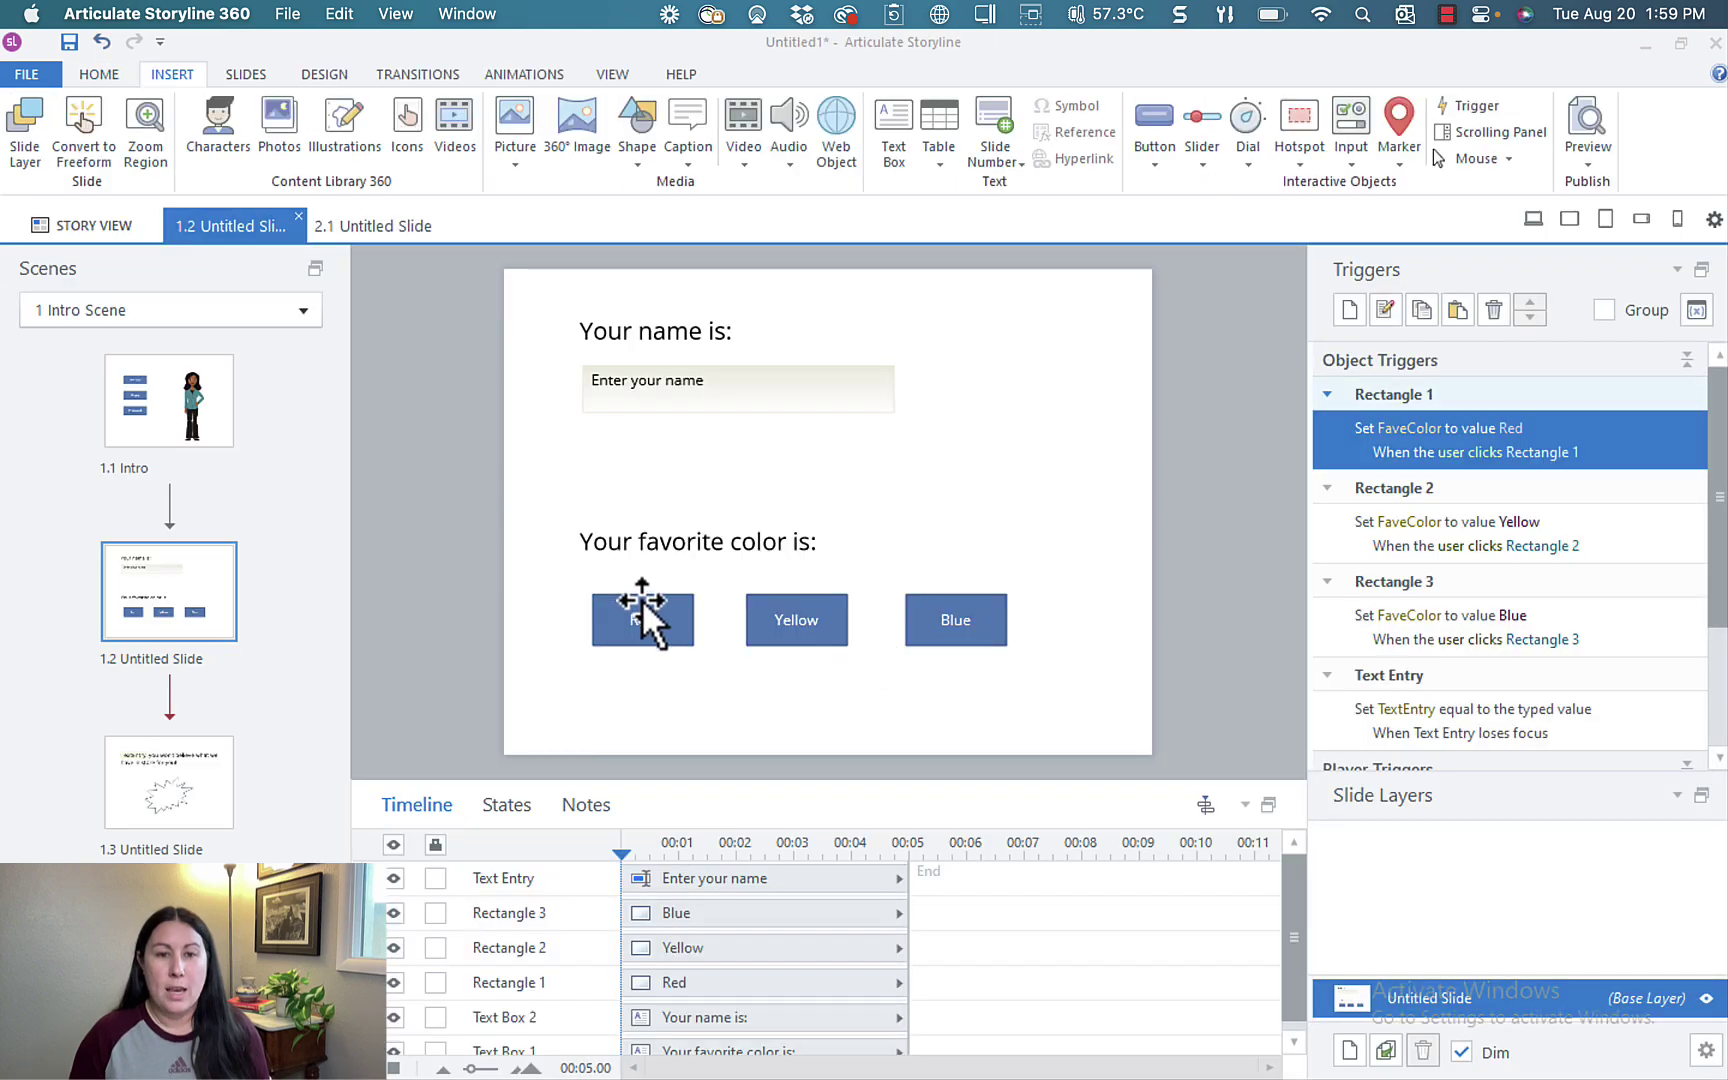
pyautogui.click(527, 807)
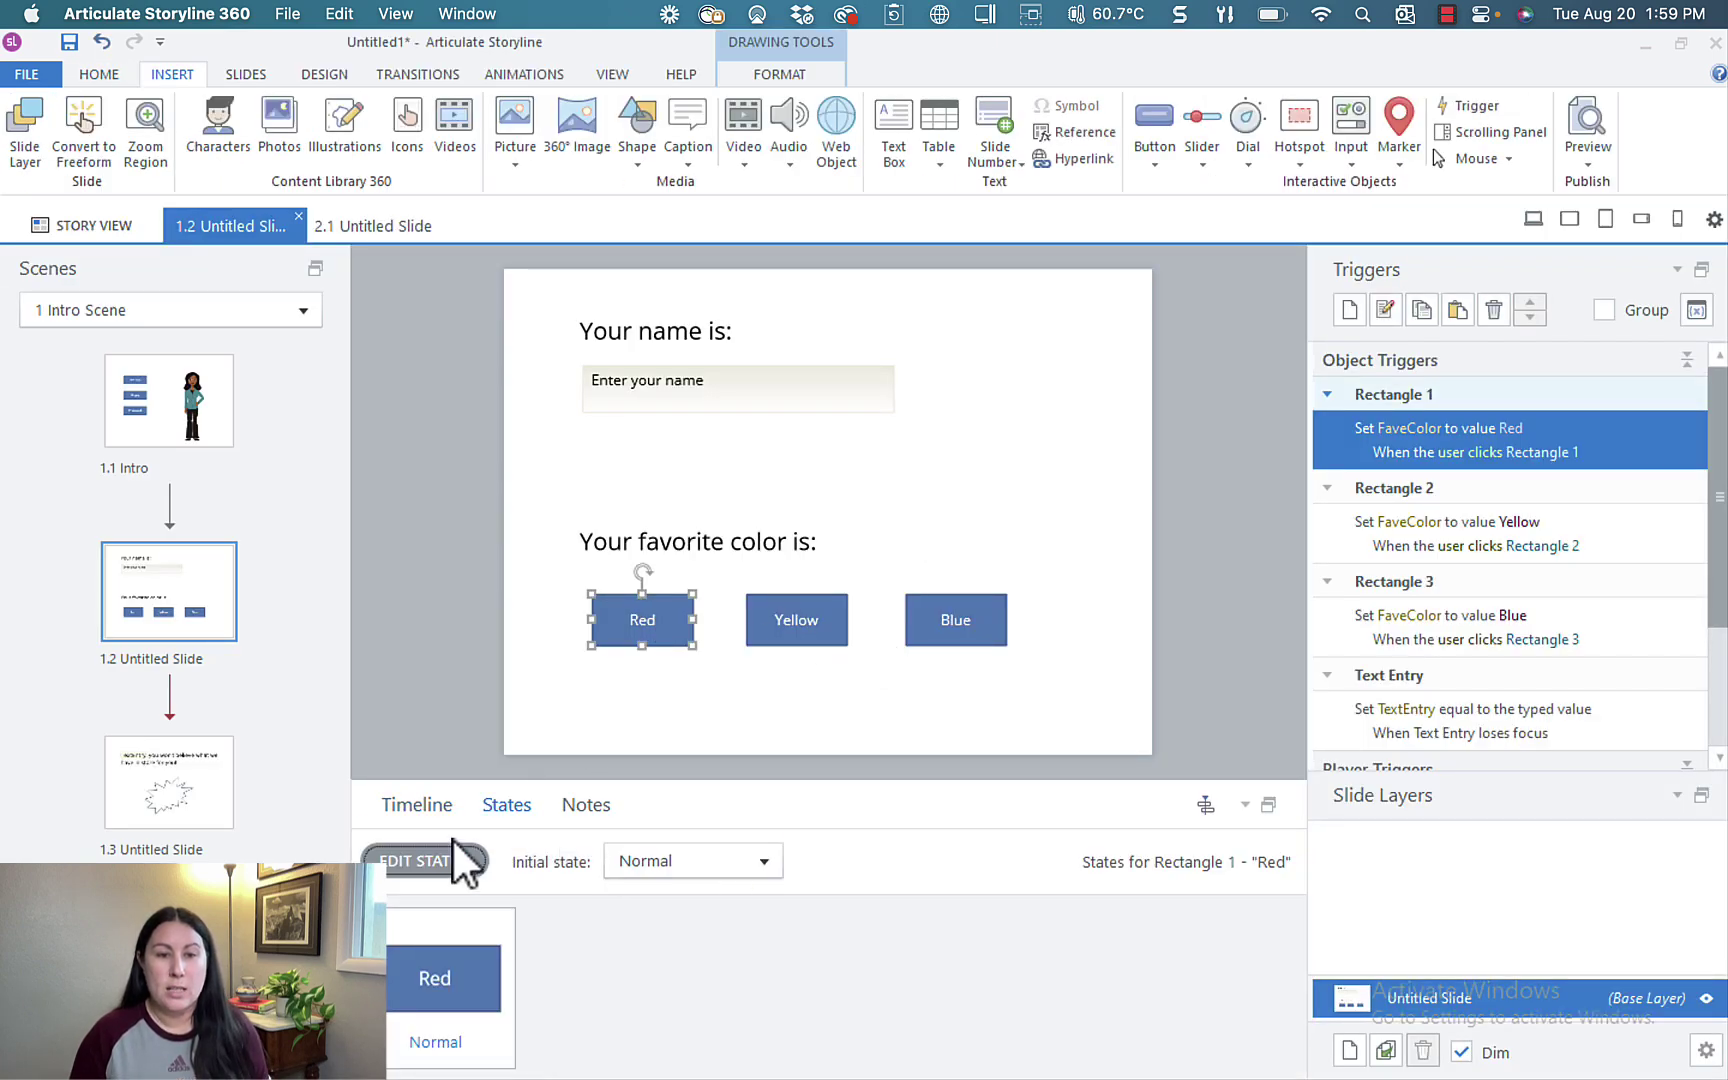
pyautogui.click(425, 862)
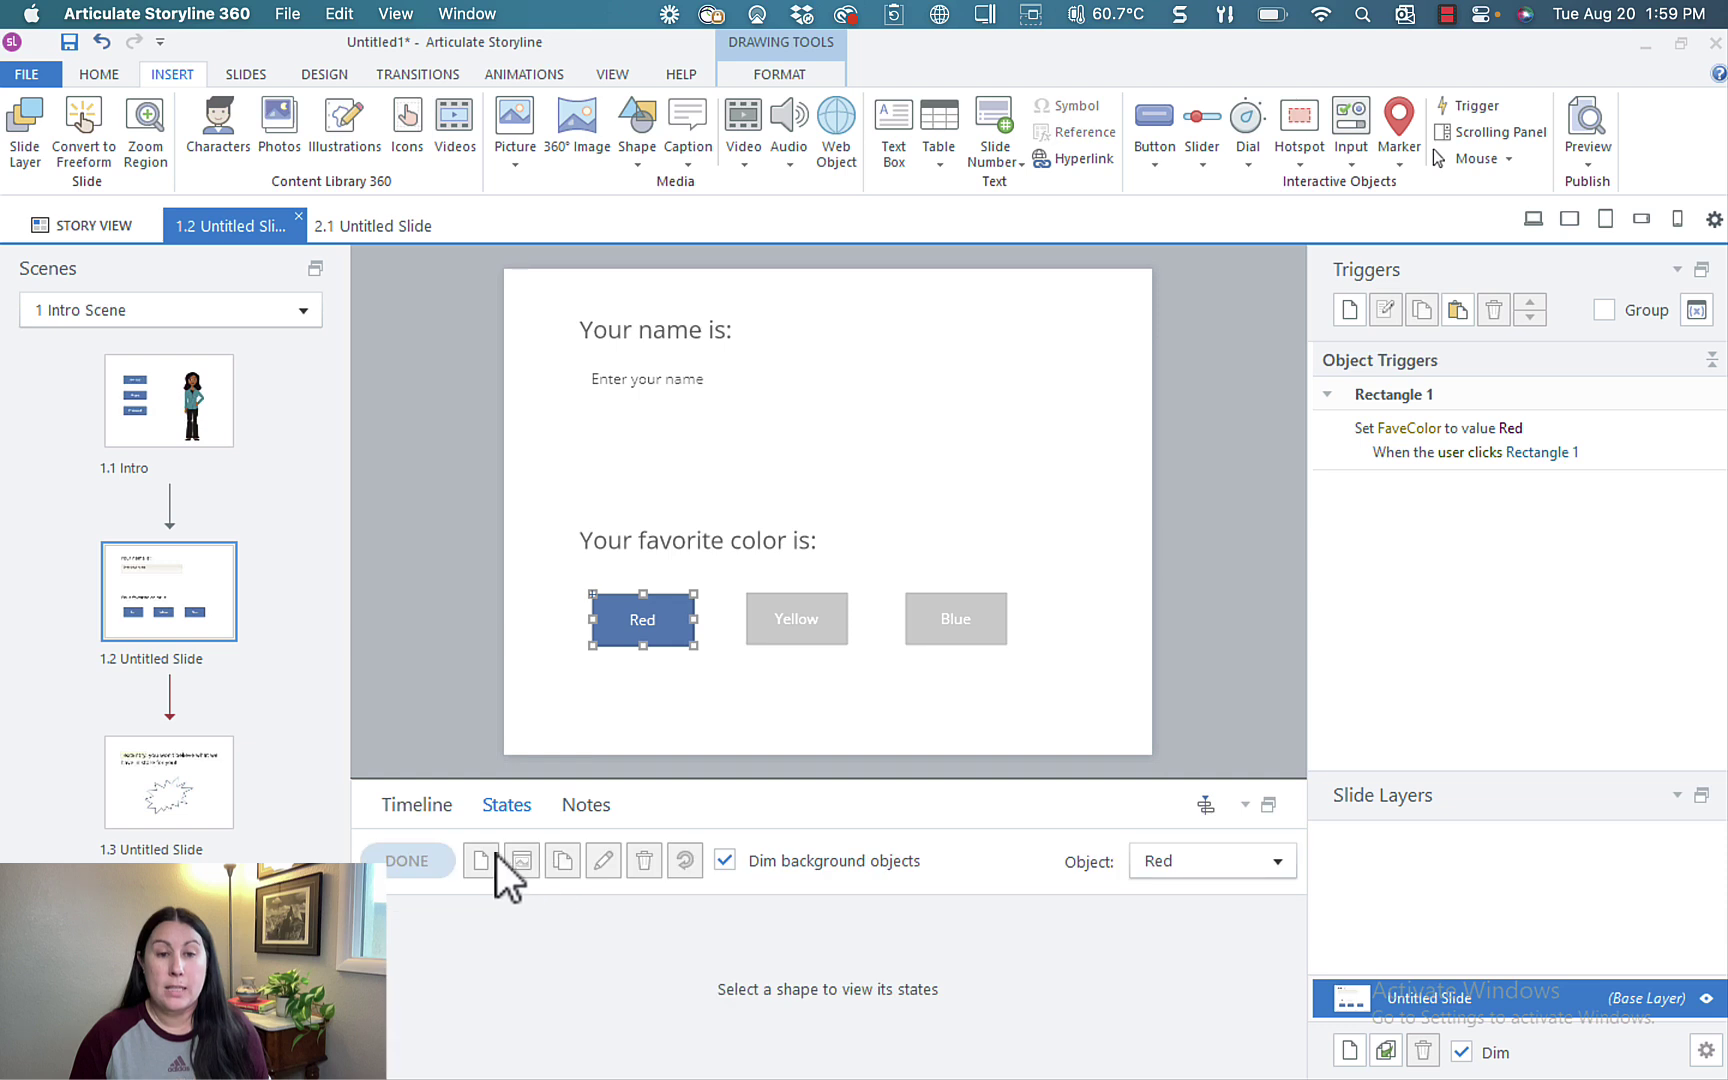
pyautogui.click(481, 861)
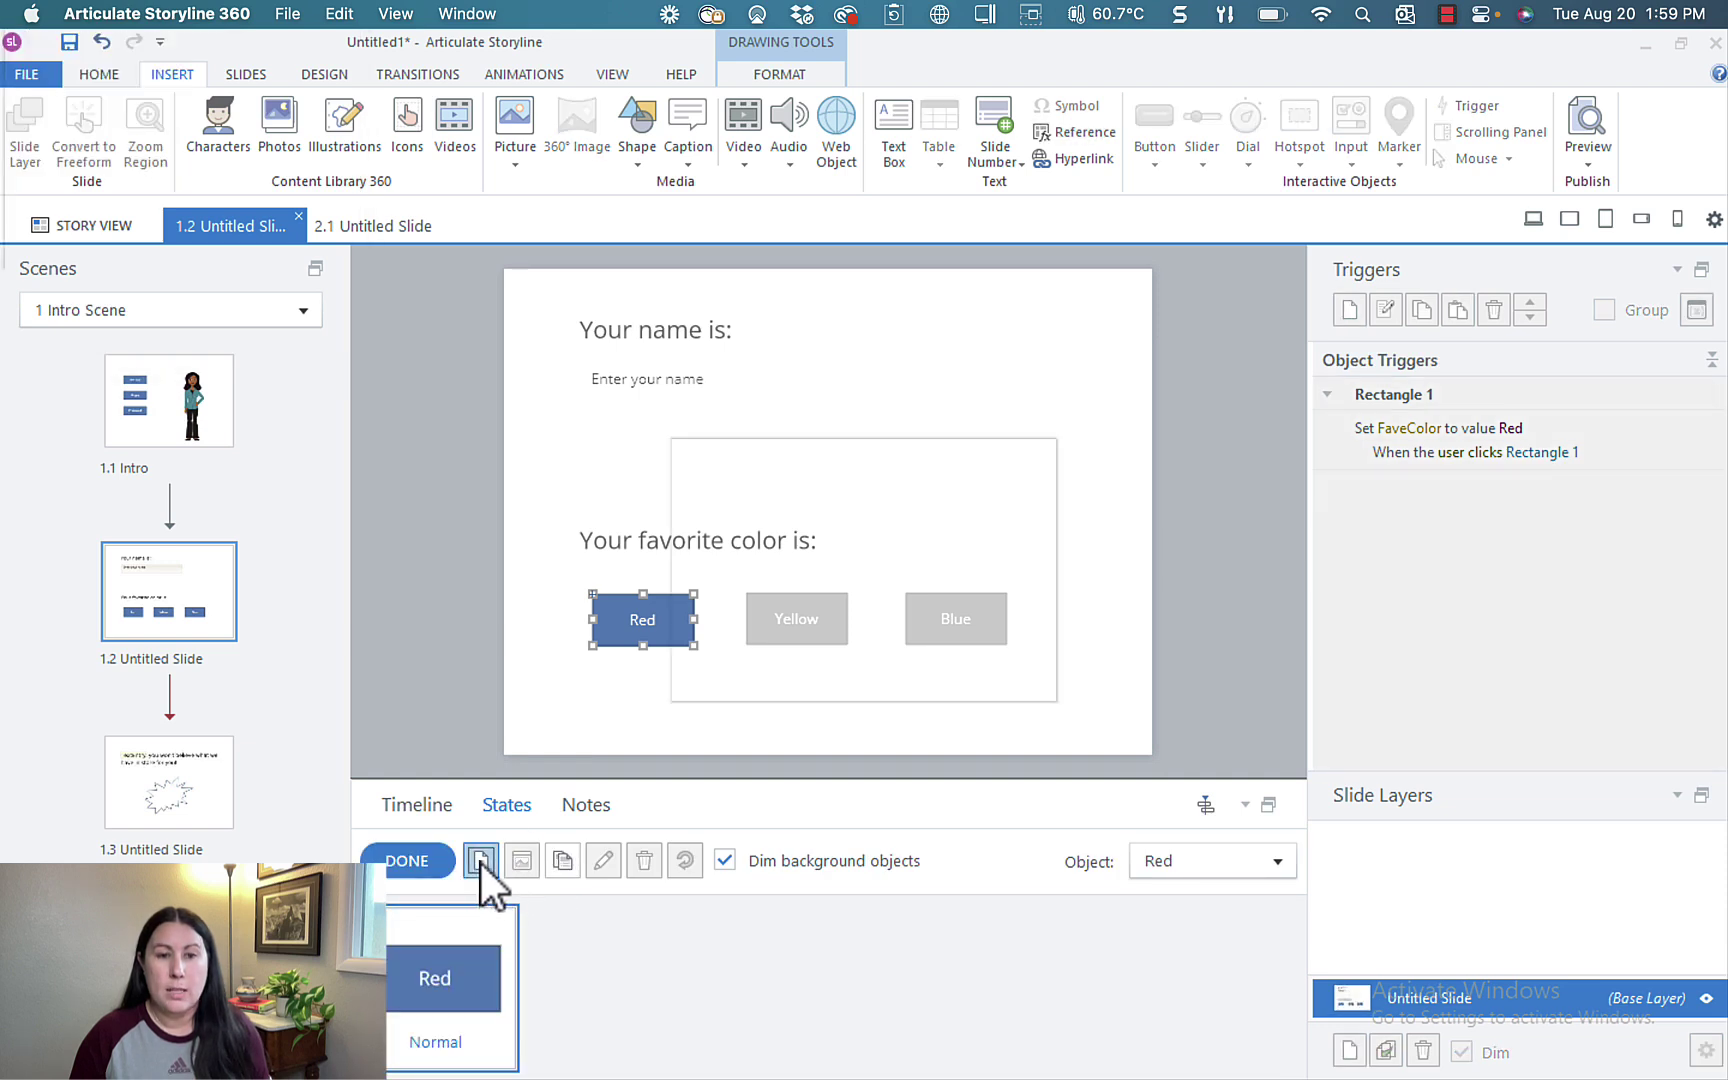
pyautogui.click(1021, 568)
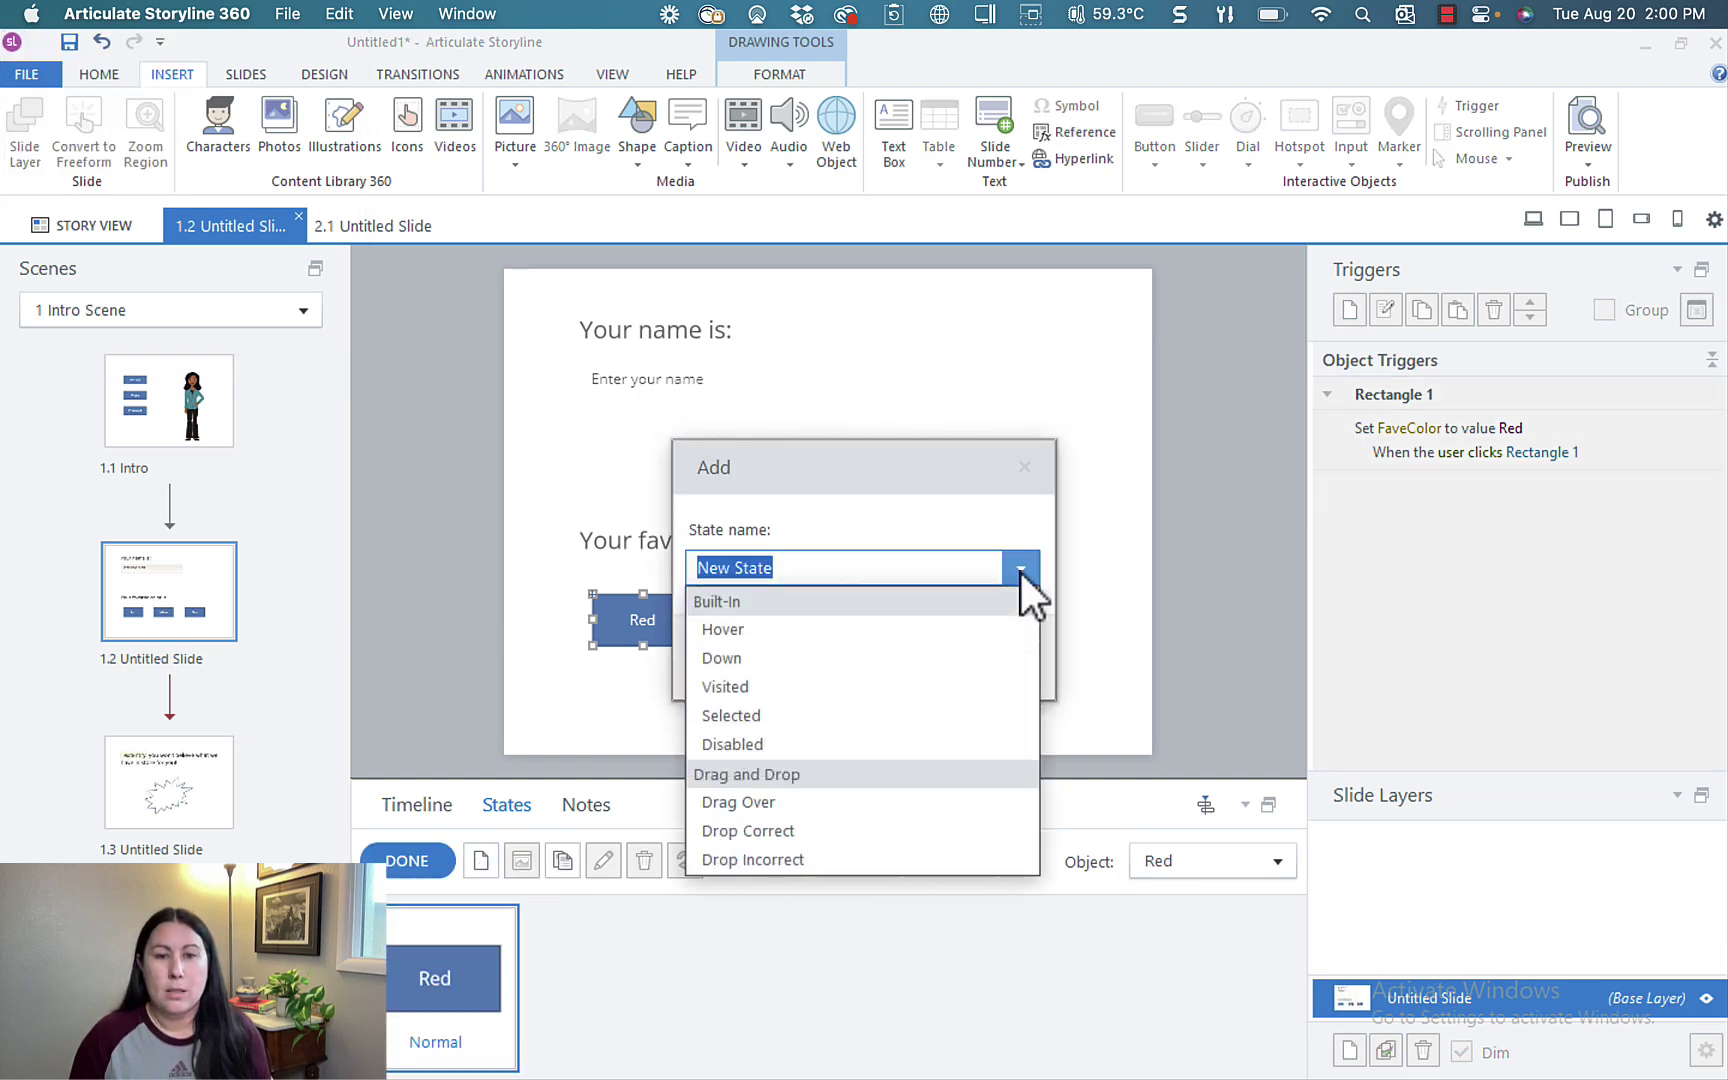
pyautogui.click(848, 720)
pyautogui.click(880, 660)
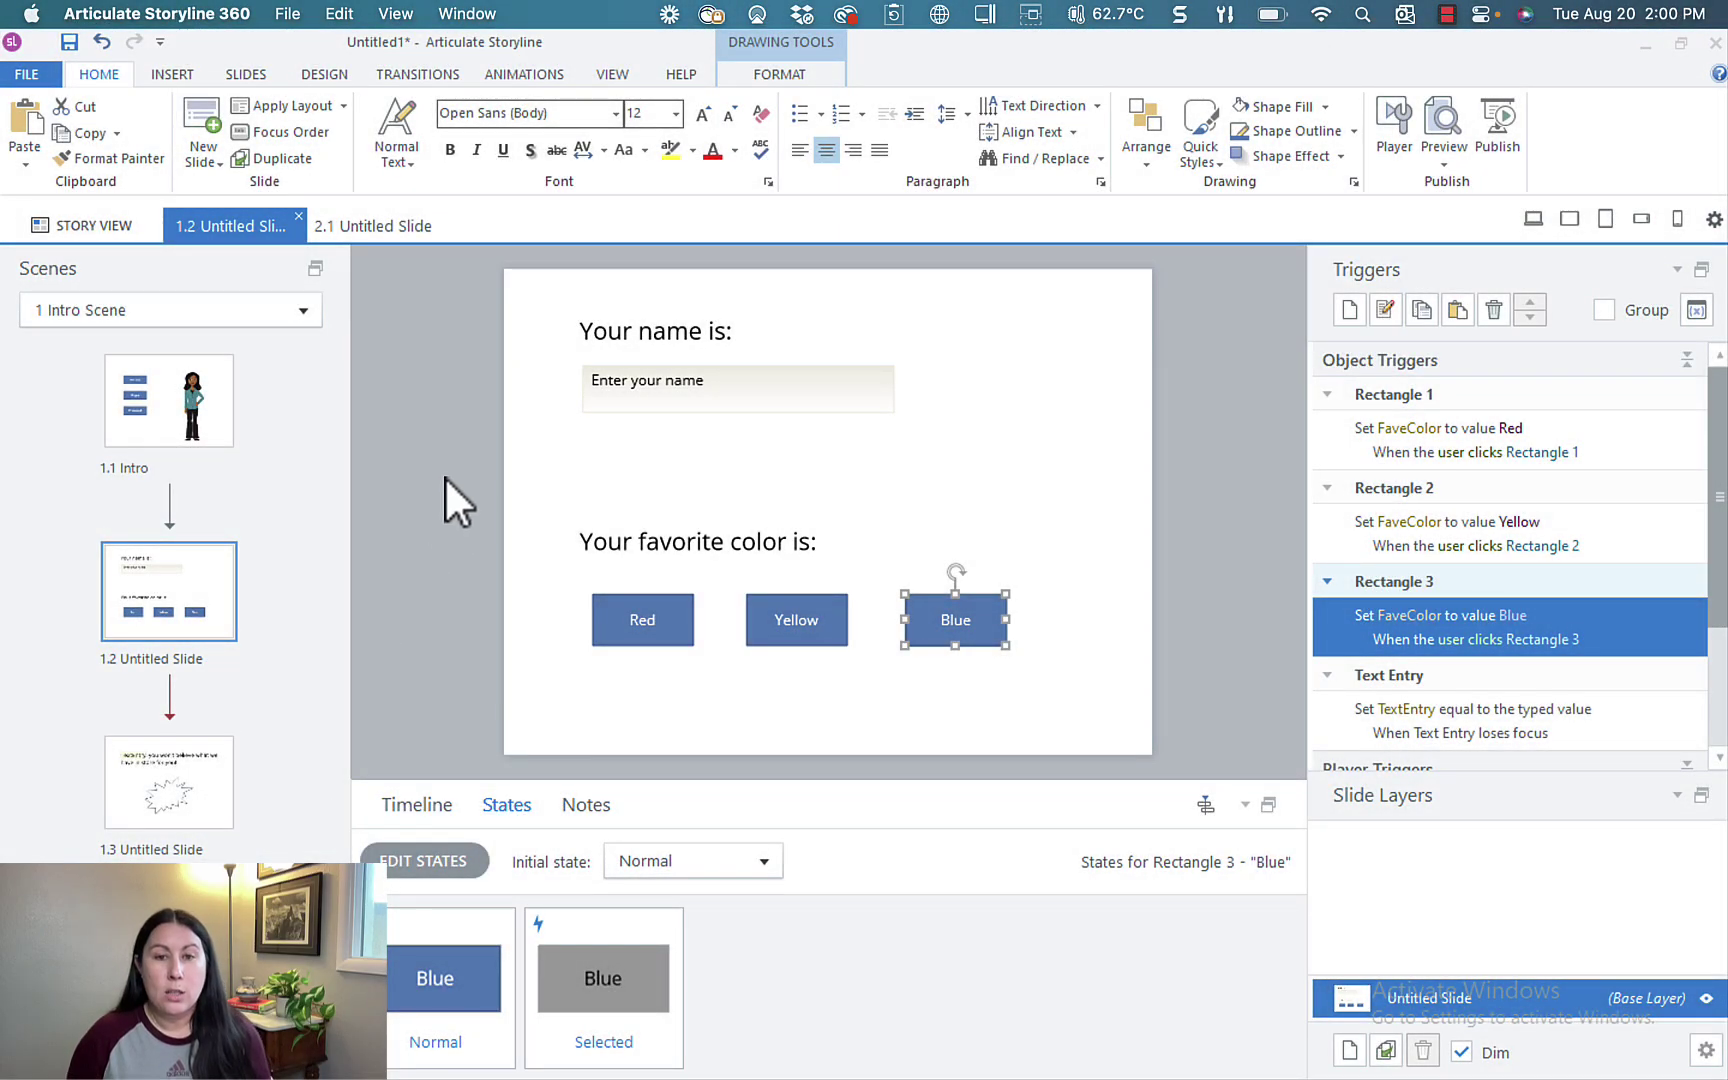
pyautogui.click(446, 477)
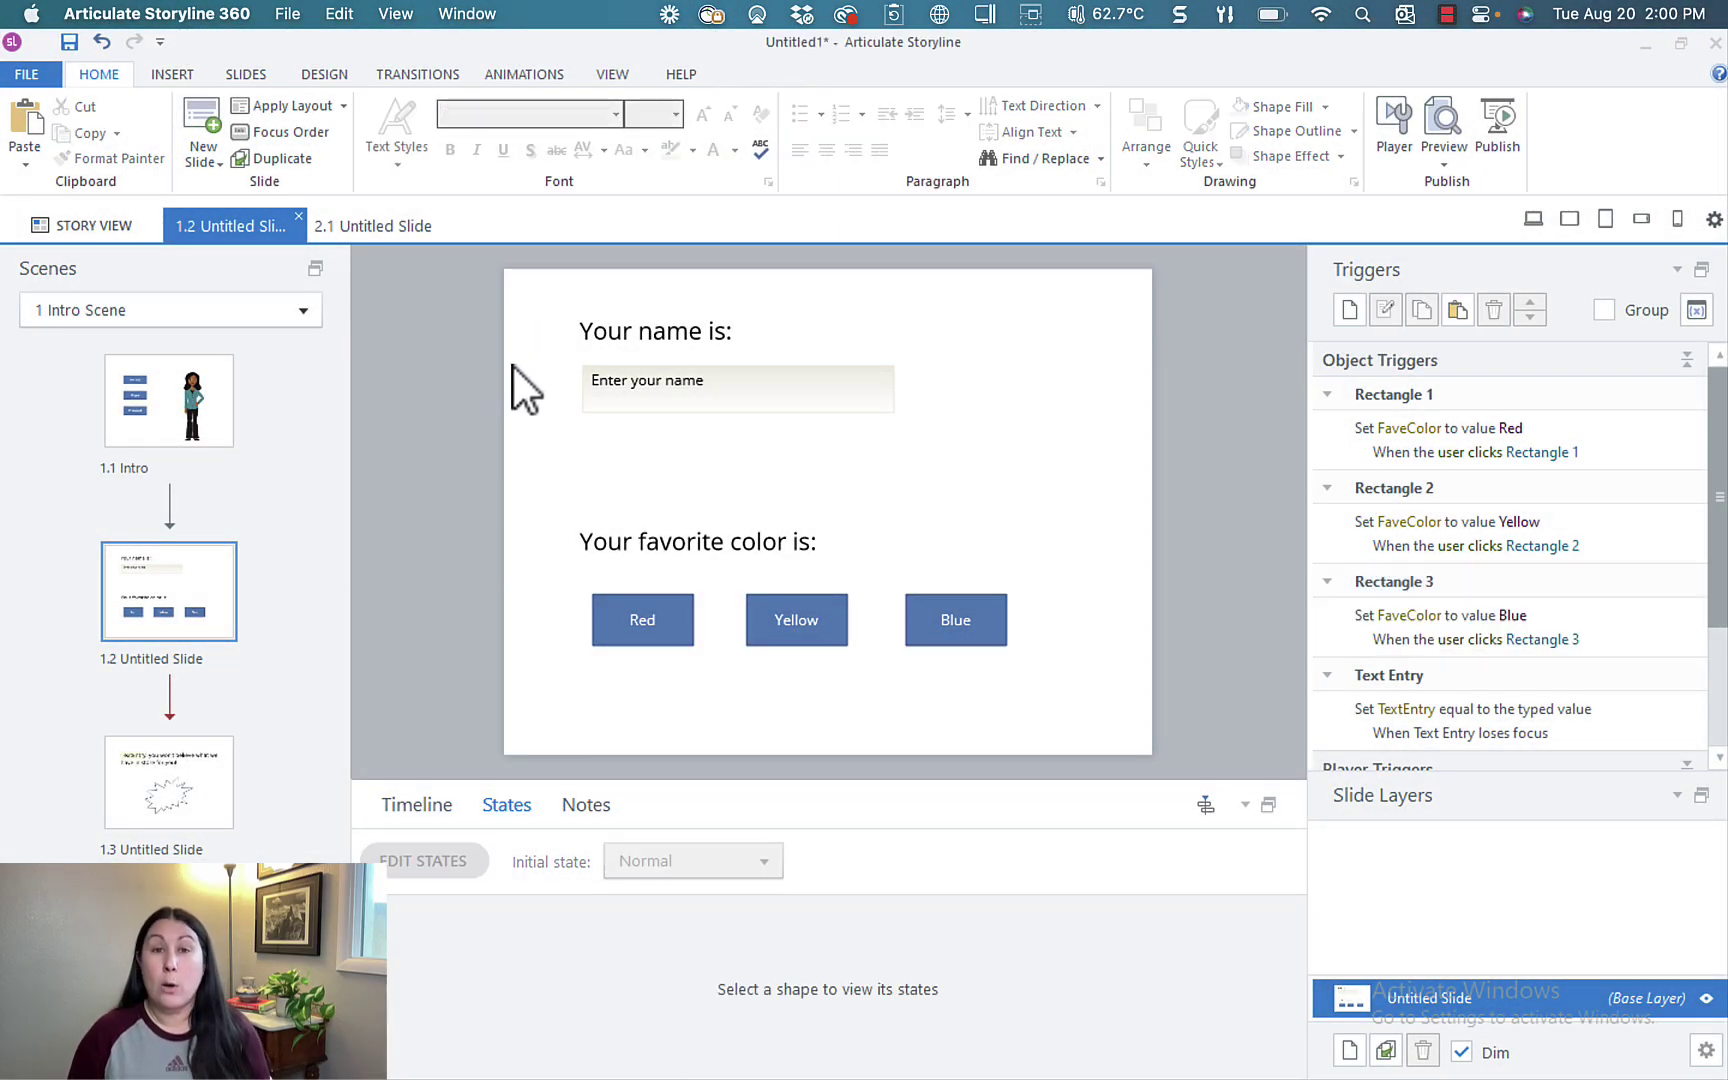
# Add a text box below the name entry field, overlapping the slide's right edge, and insert a reference to the TextEntry variable.
pyautogui.click(166, 72)
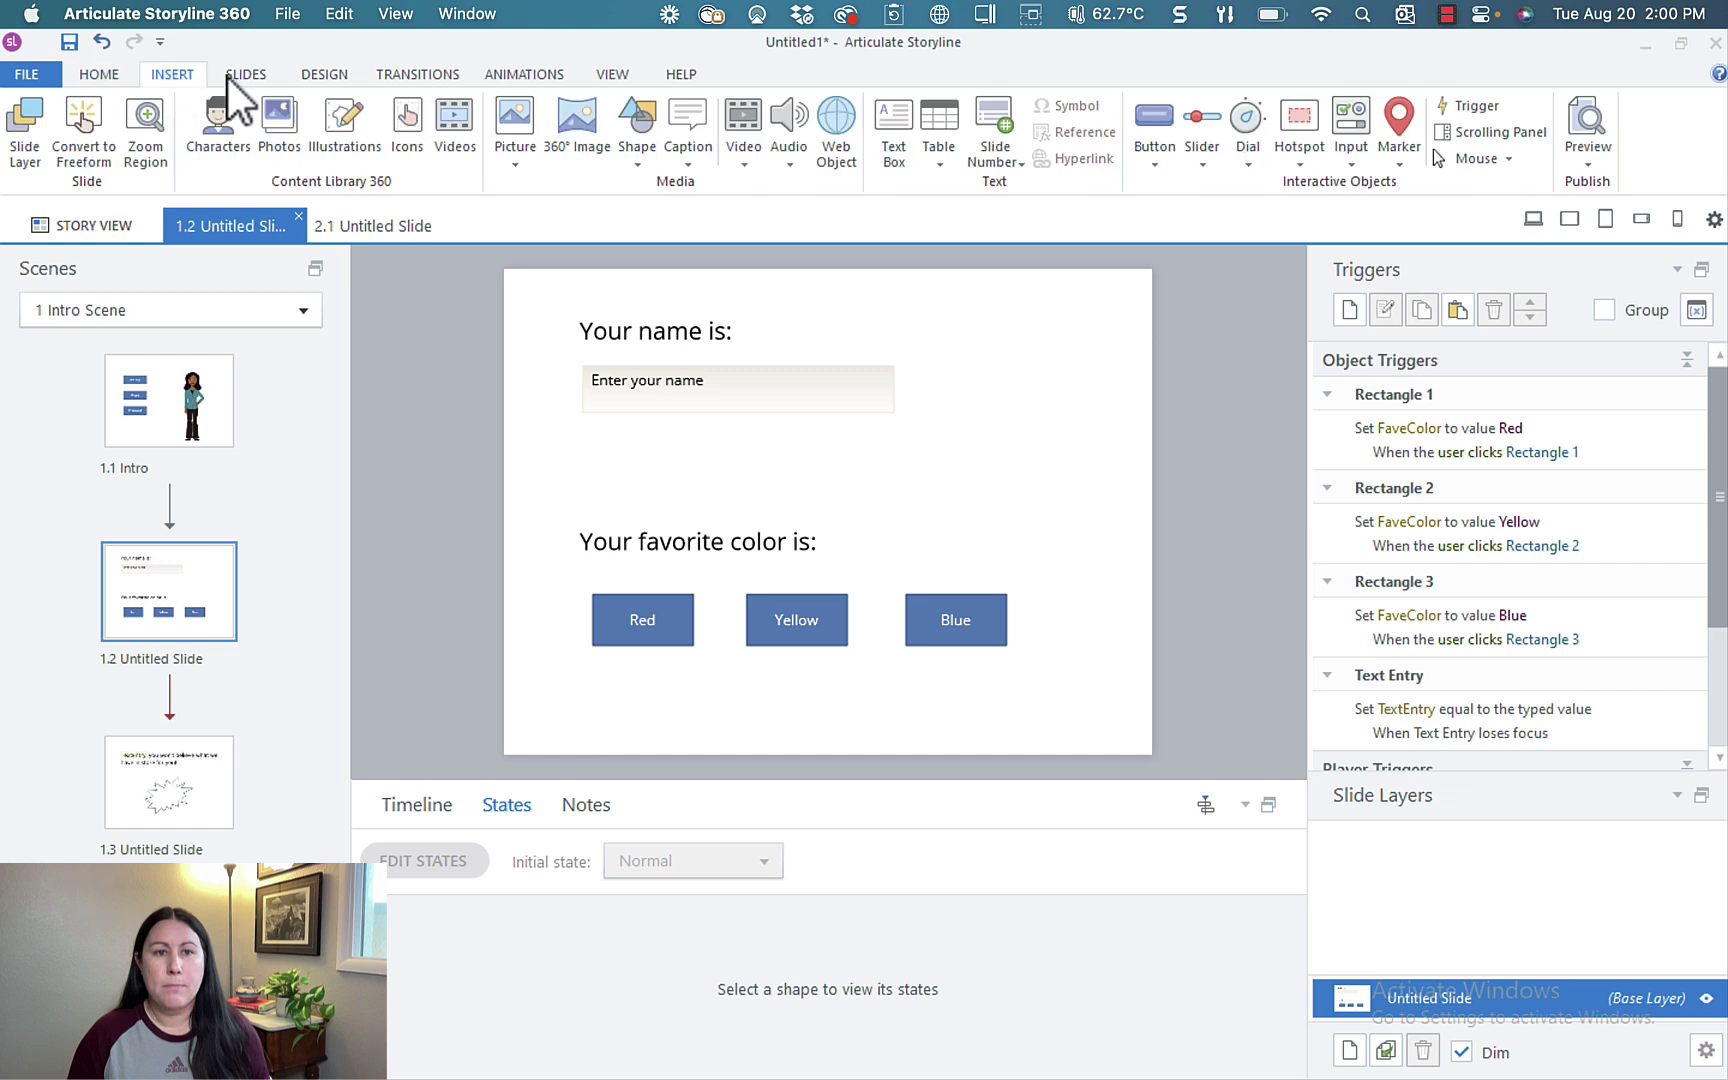
pyautogui.click(882, 134)
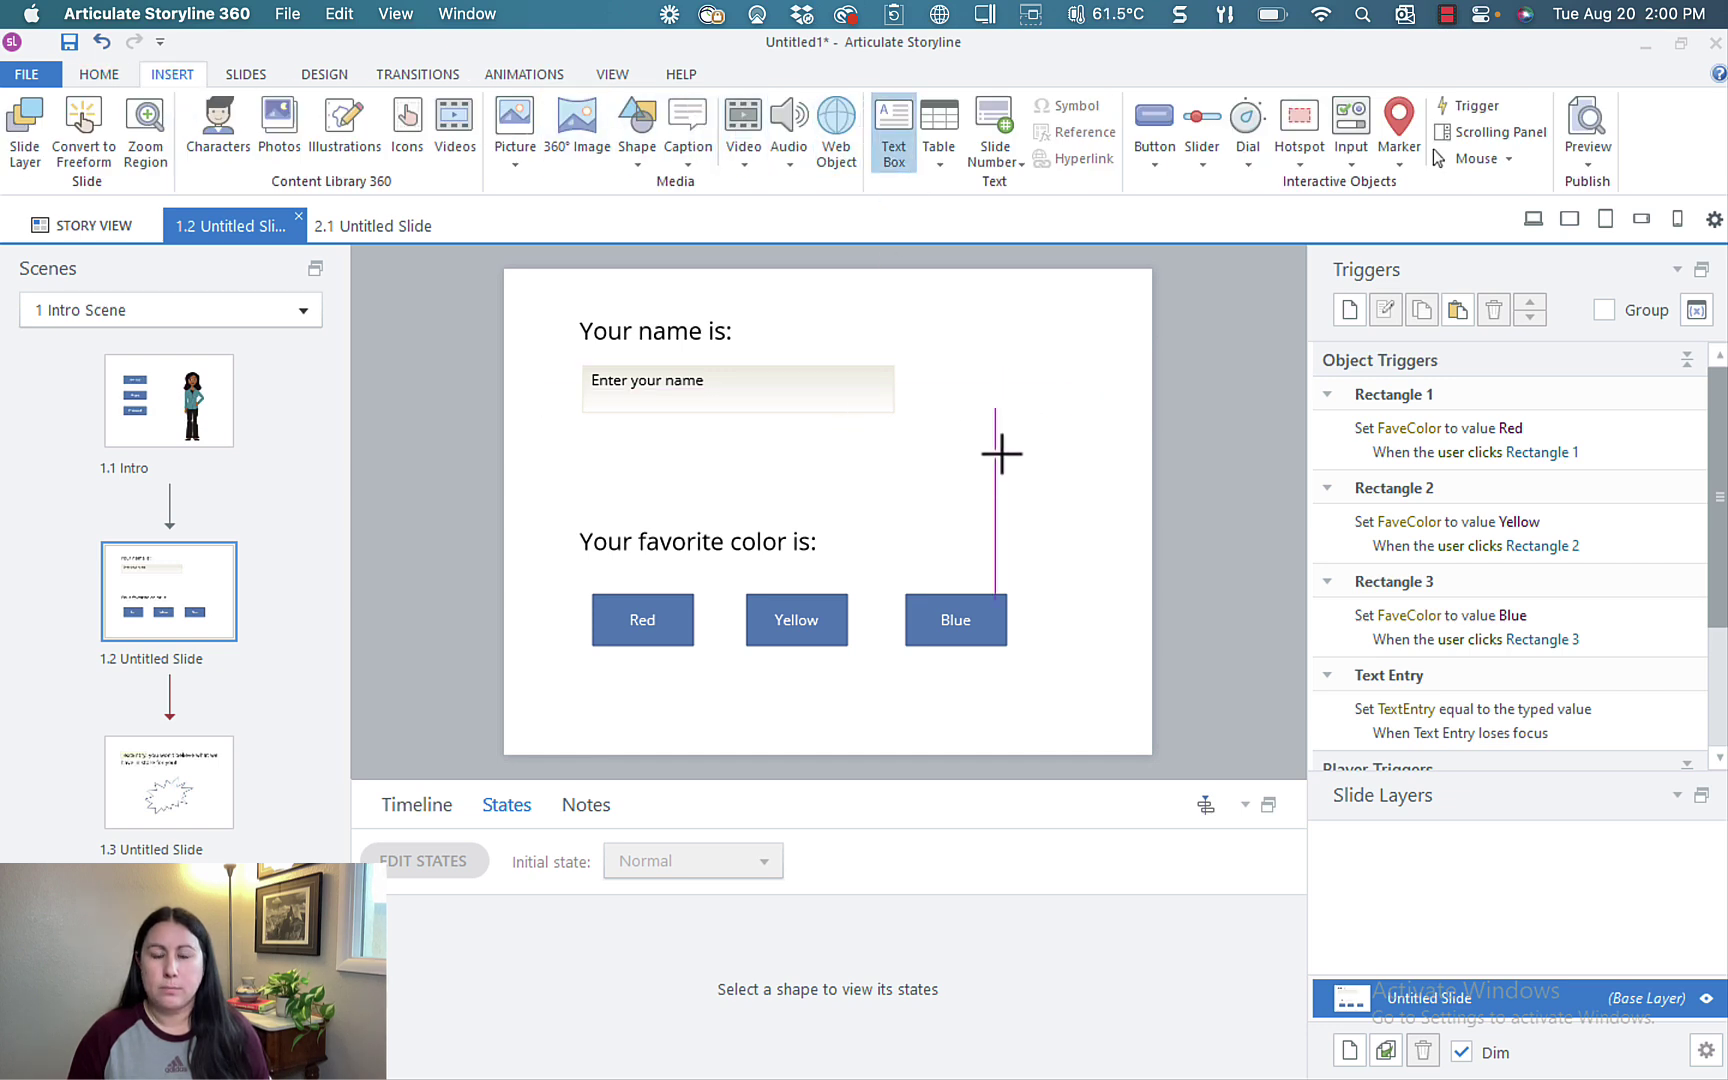
pyautogui.moveTo(997, 449); pyautogui.dragTo(1211, 501)
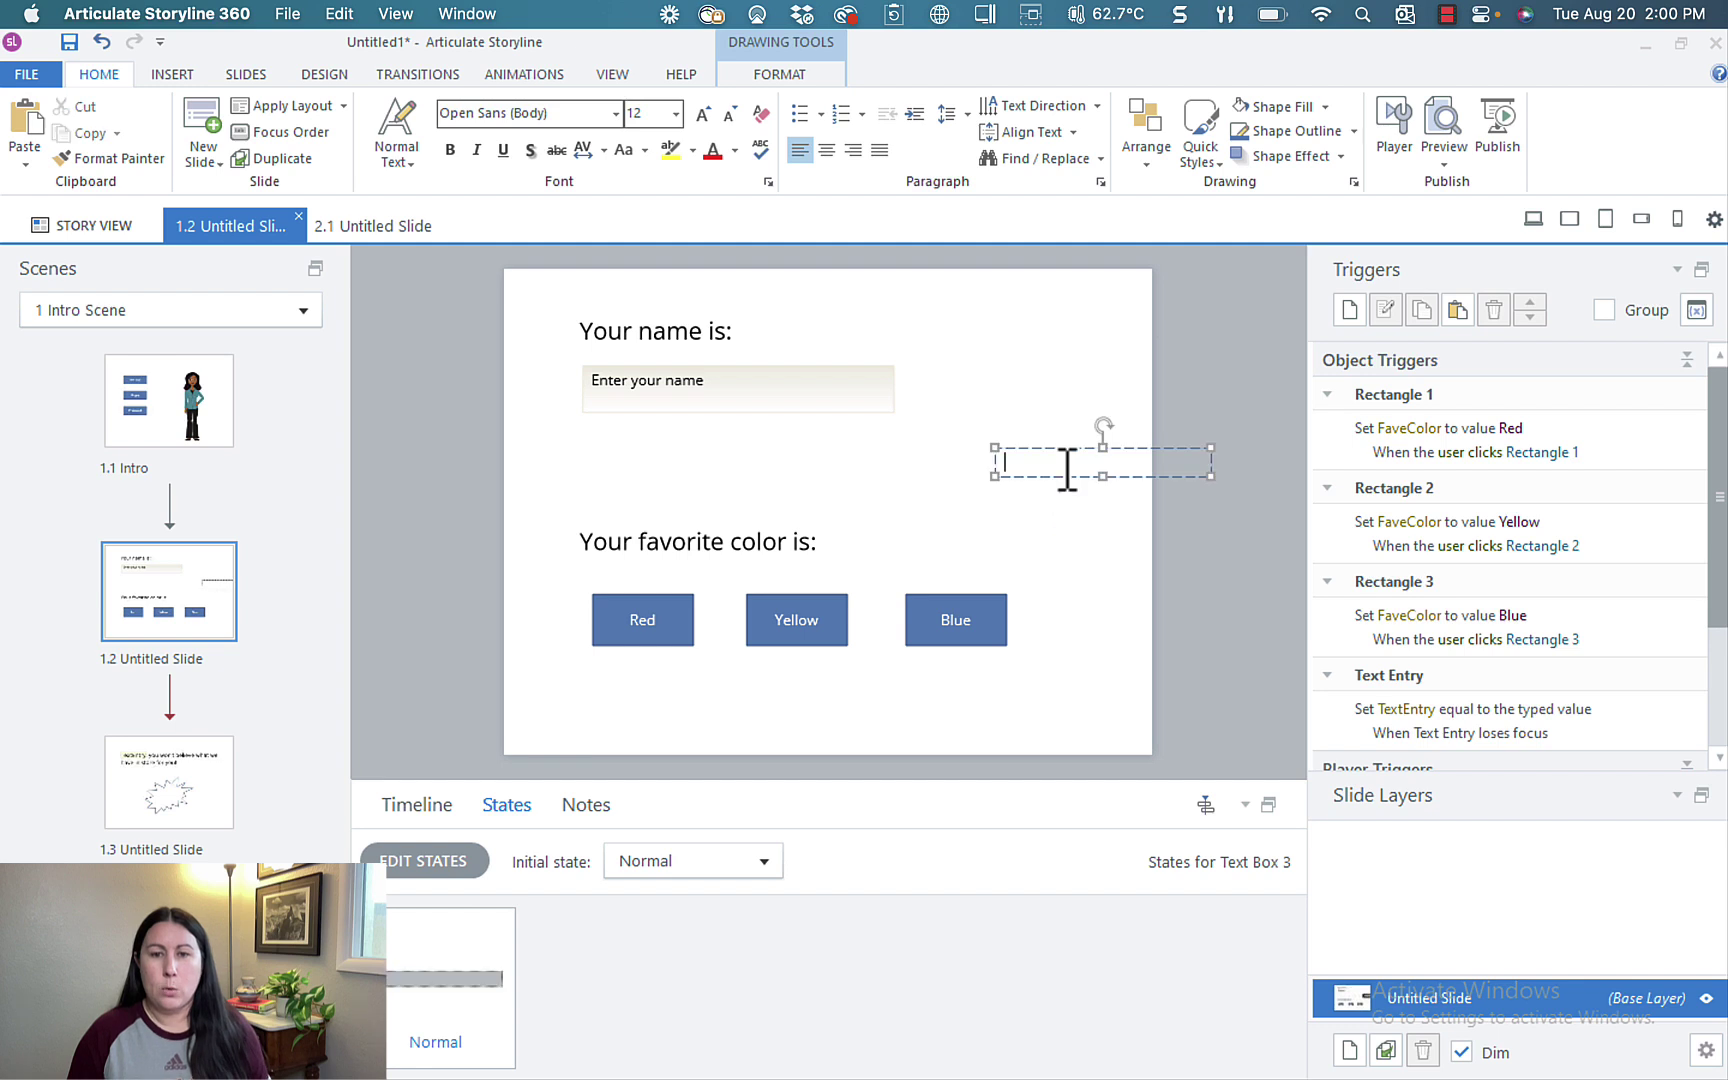
pyautogui.click(182, 76)
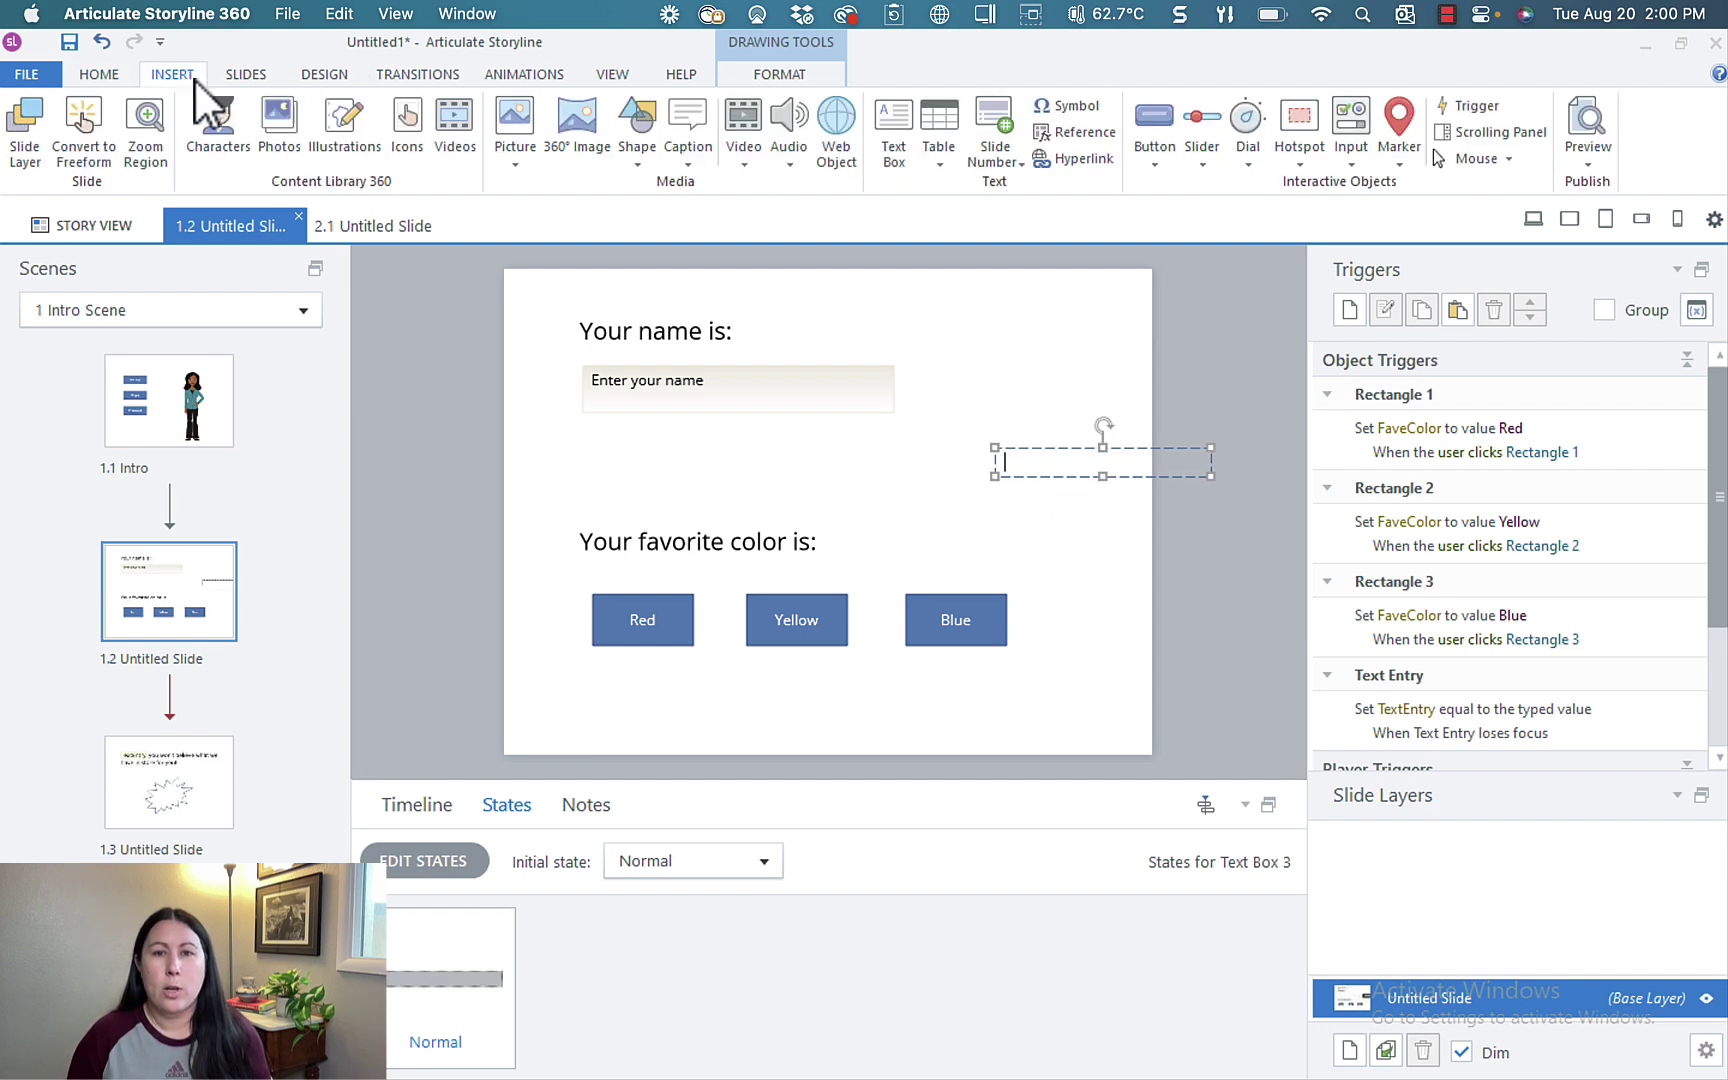
pyautogui.click(1085, 138)
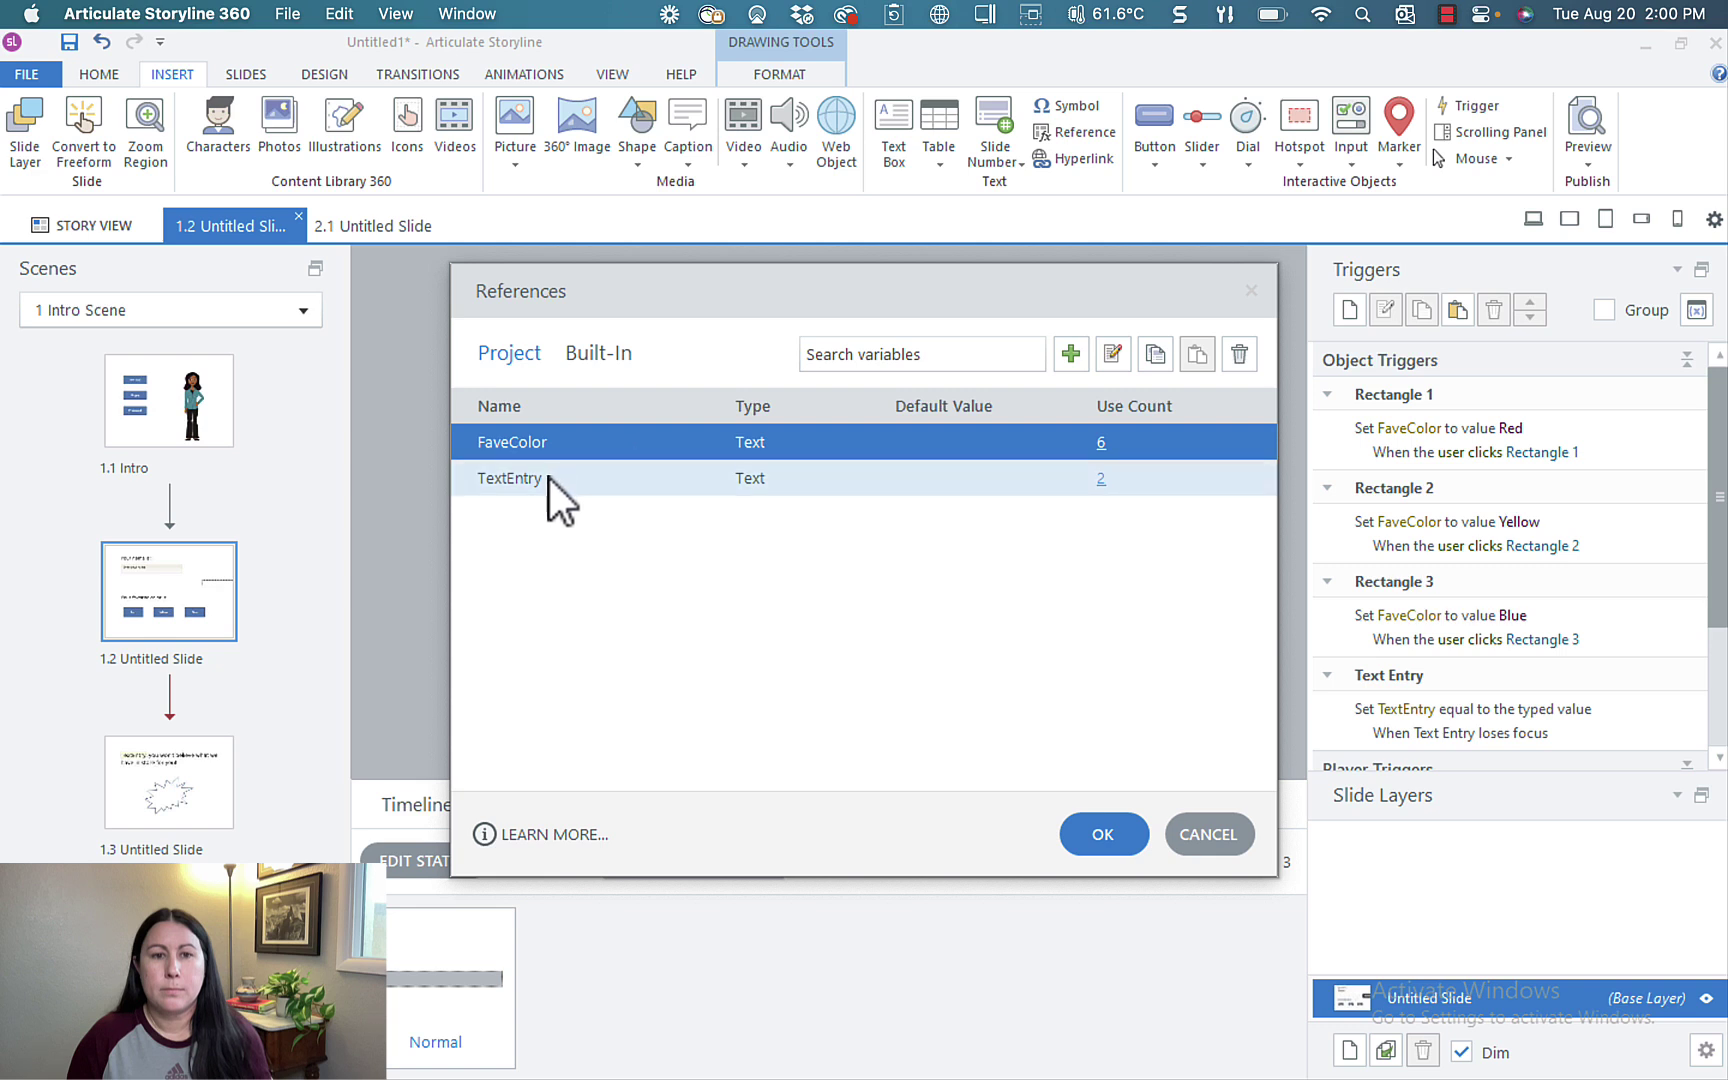
pyautogui.click(549, 479)
pyautogui.click(1125, 842)
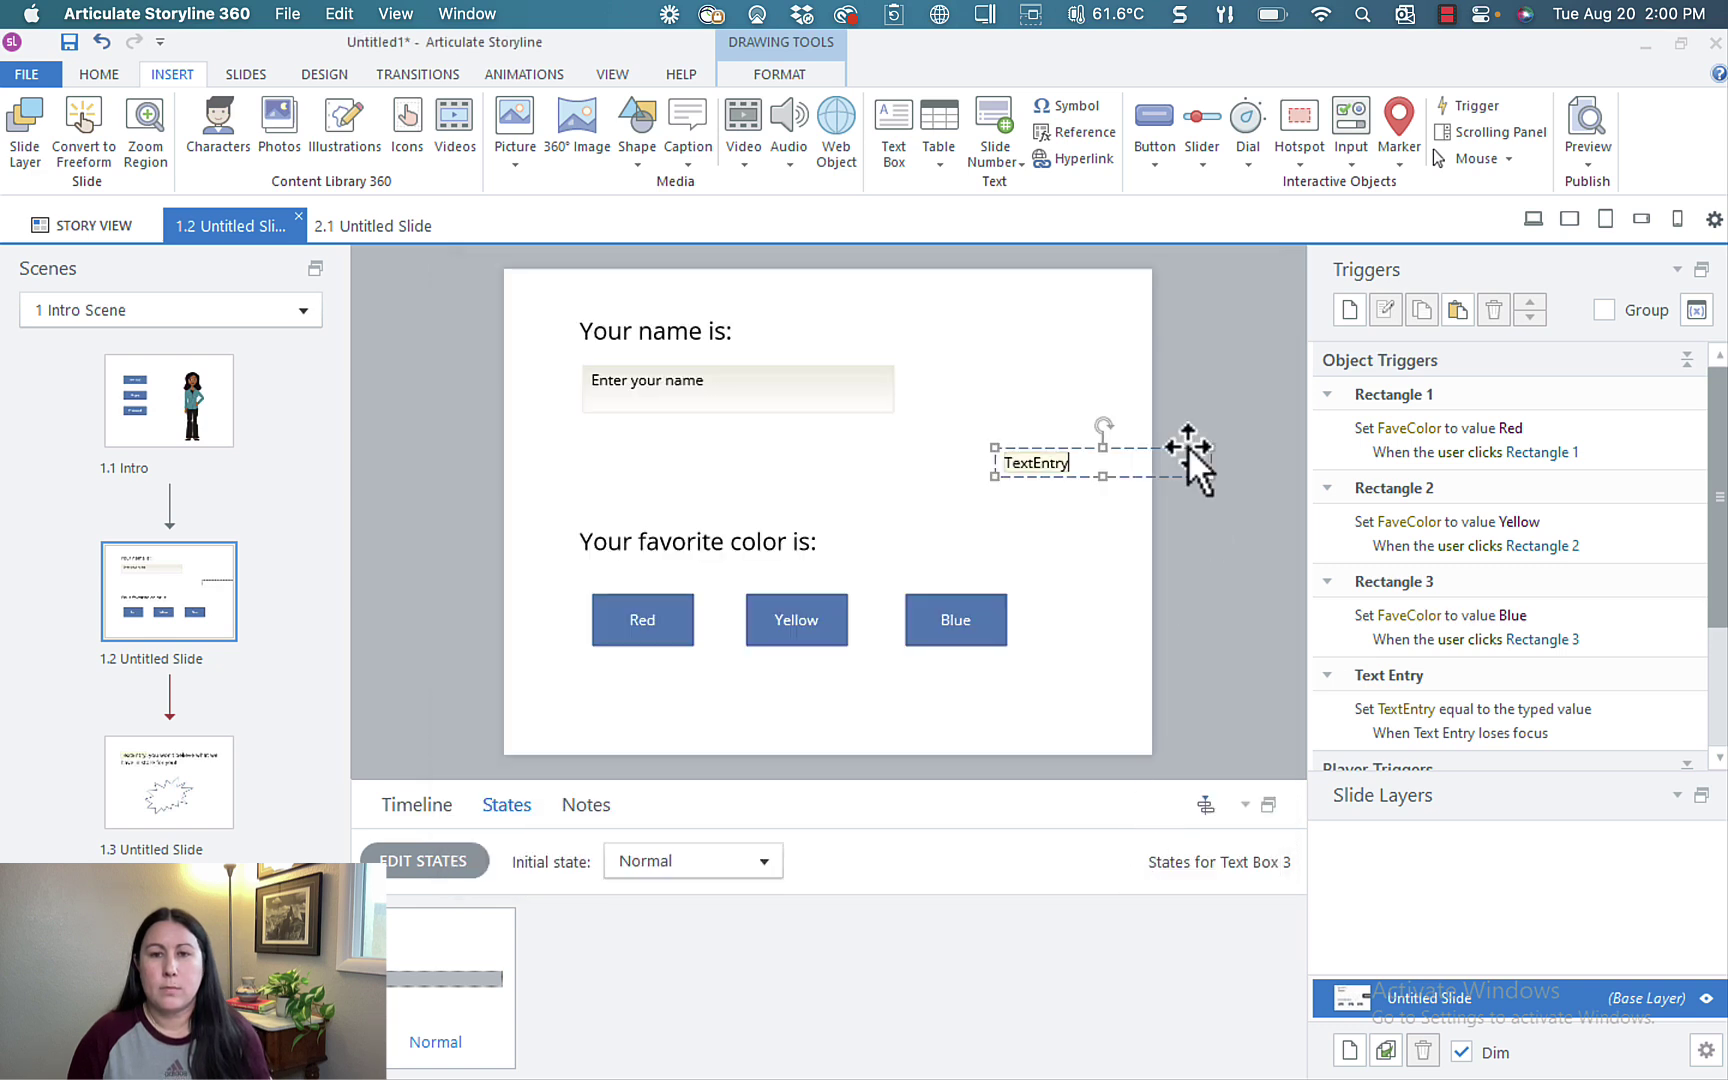
# Duplicate the TextEntry reference text box and place the copy below the Blue rectangle.
pyautogui.click(1137, 450)
pyautogui.hotkey('ctrl', 'c')
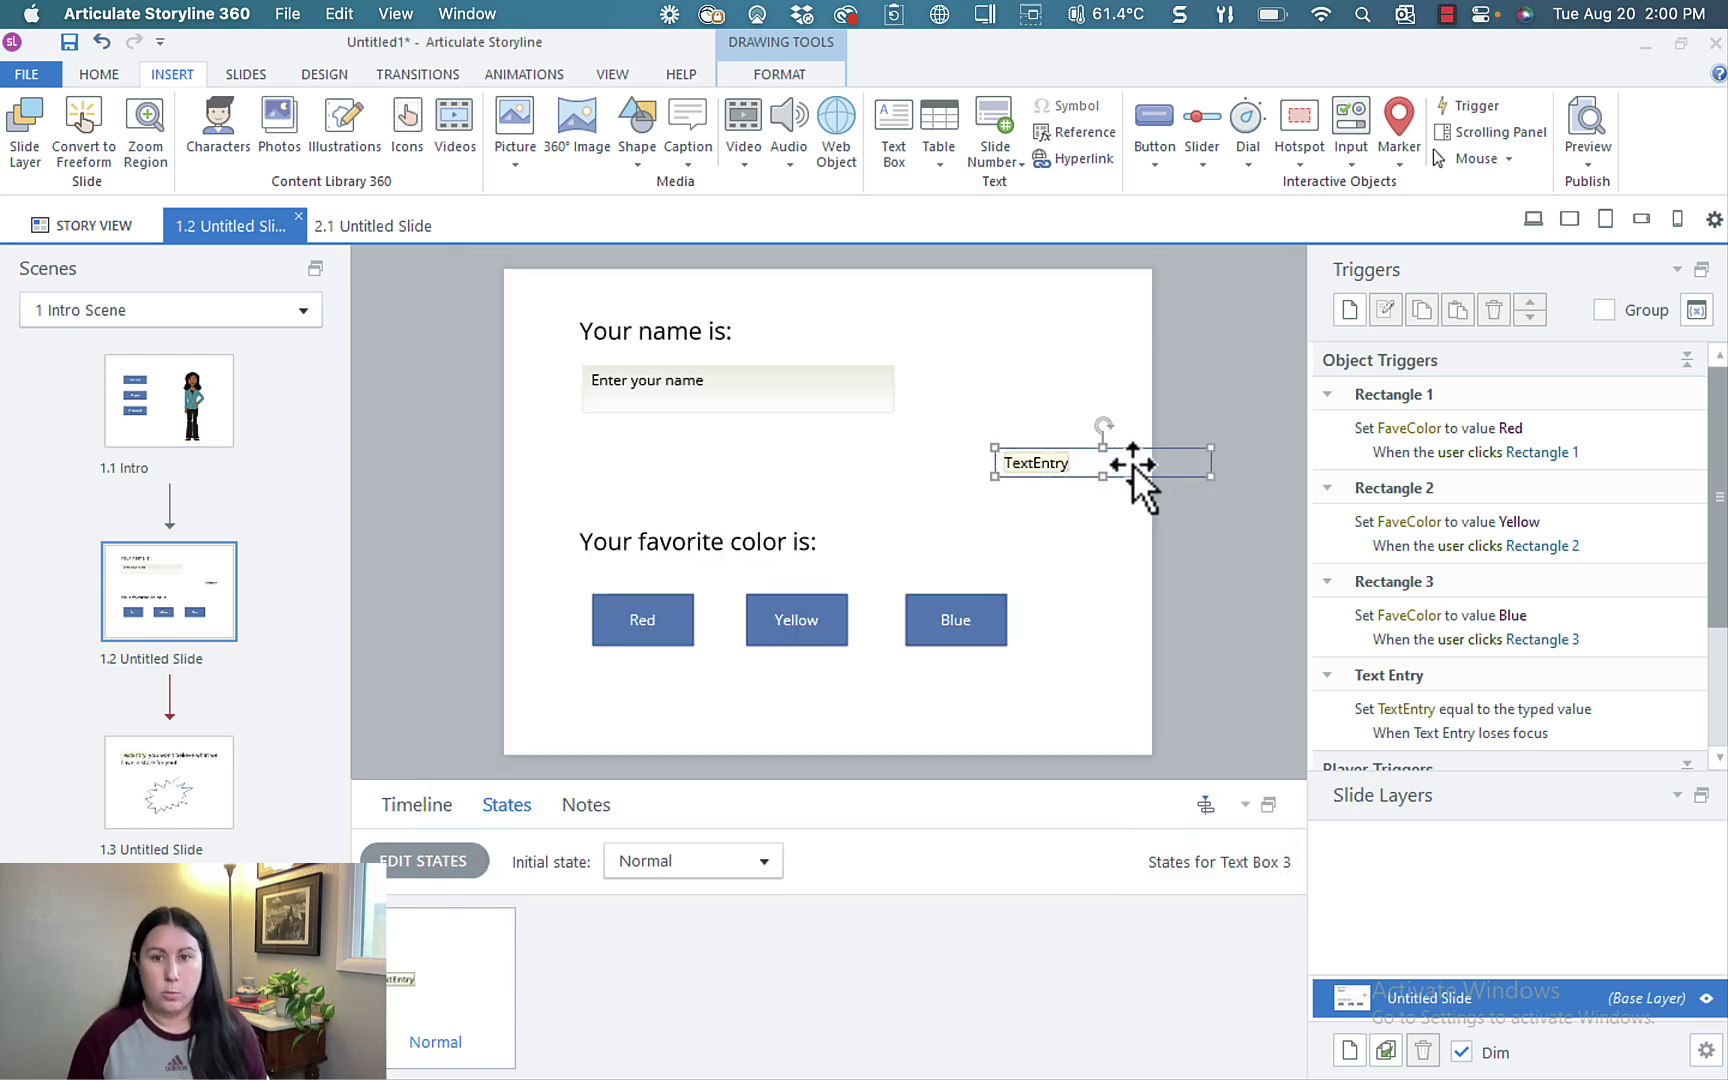
pyautogui.hotkey('ctrl', 'v')
pyautogui.moveTo(1138, 483); pyautogui.dragTo(1095, 710)
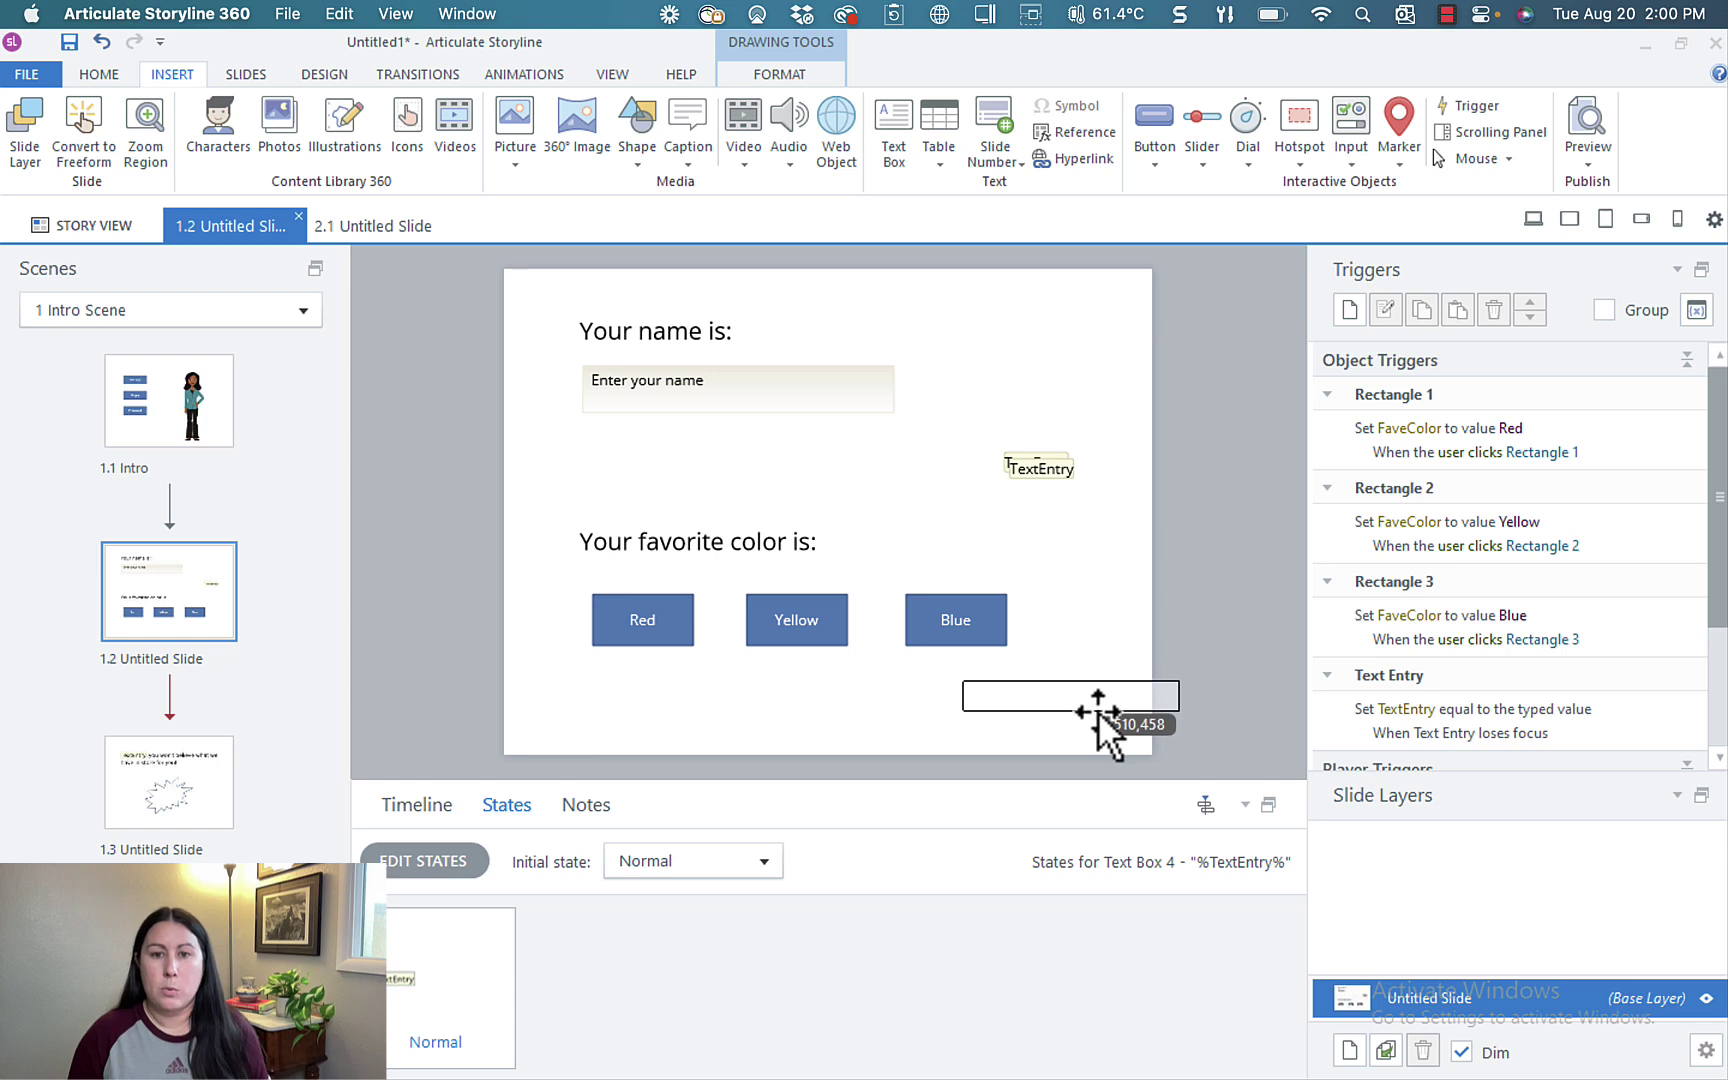
# Replace the reference in the copied text box with the FaveColor variable.
pyautogui.doubleClick(1084, 698)
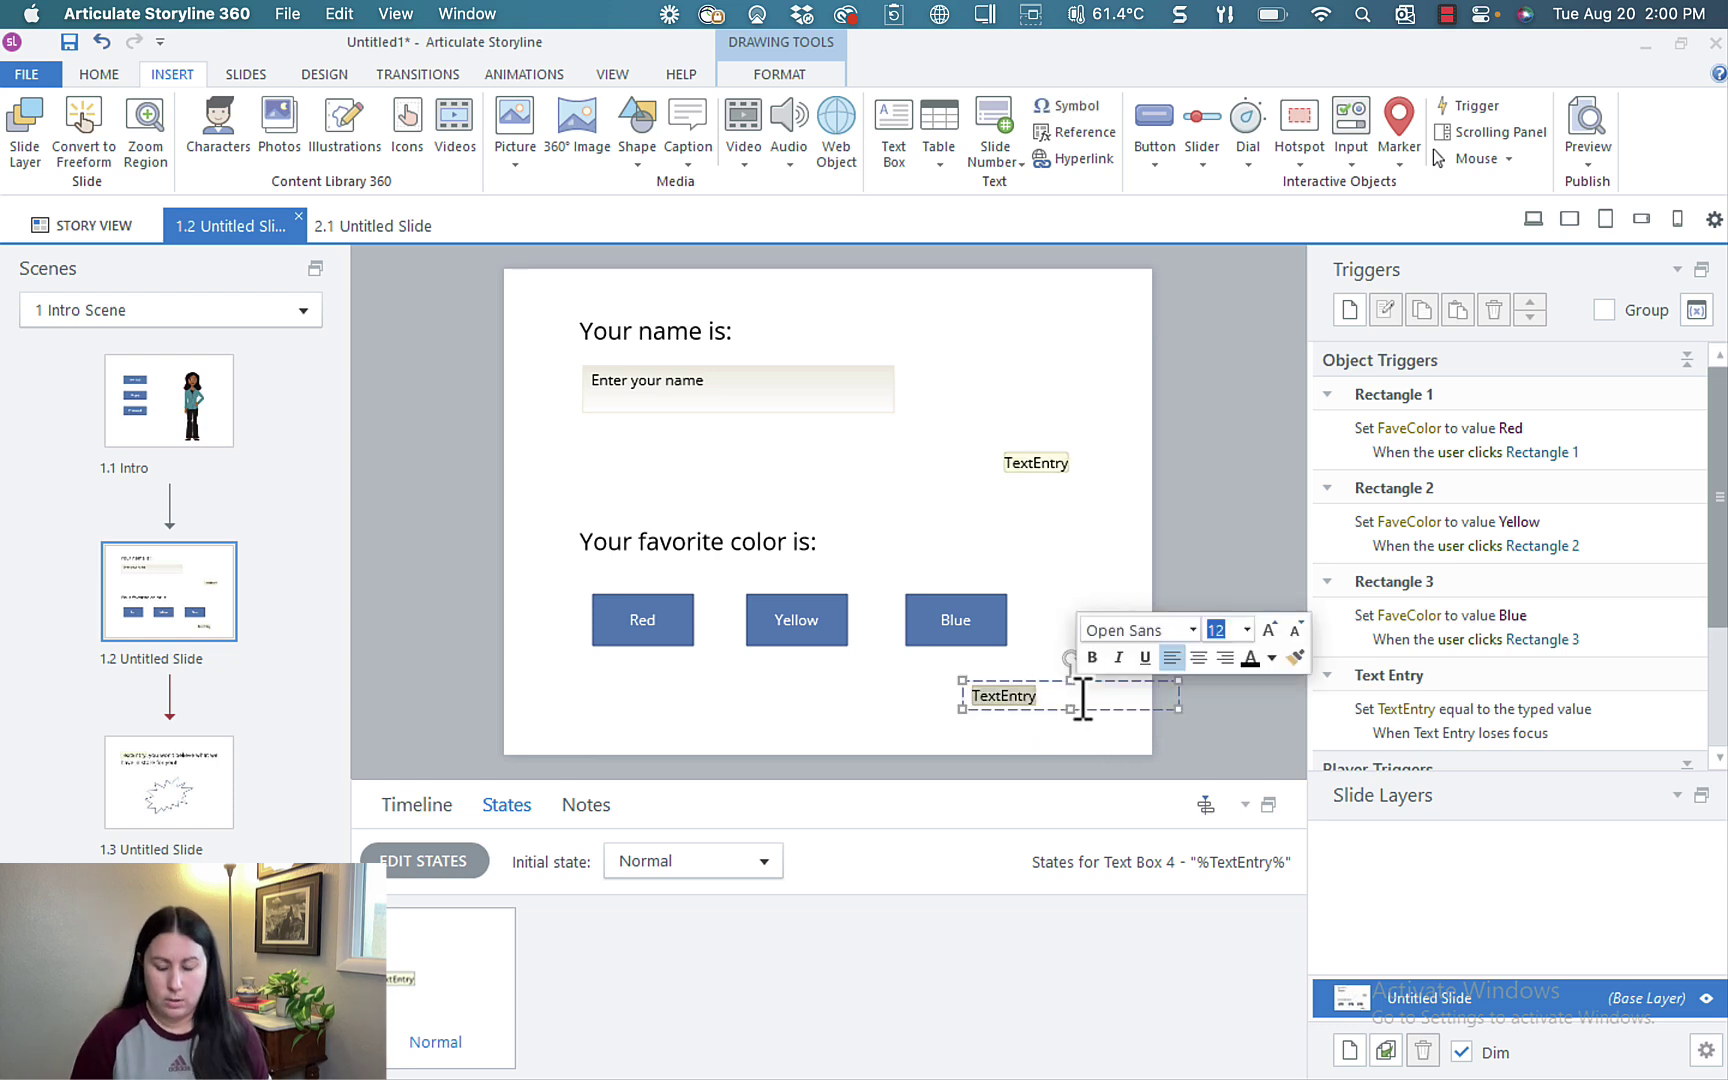
pyautogui.press('BackSpace')
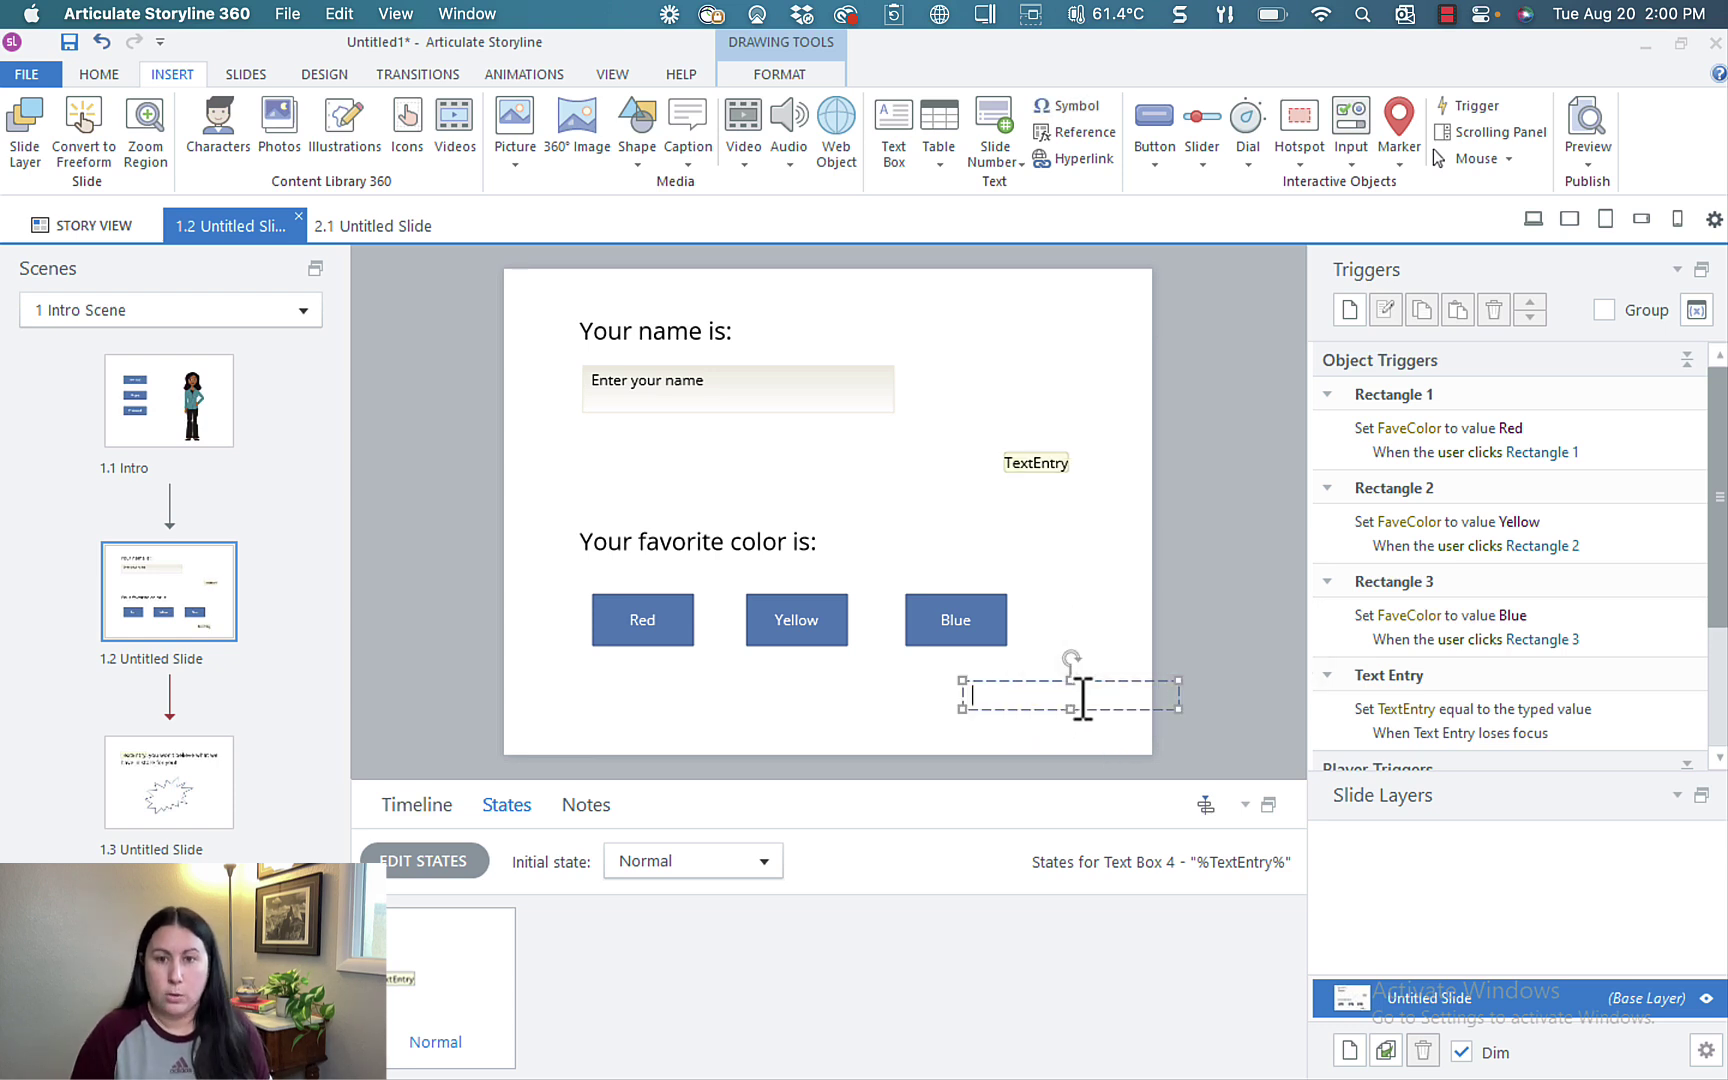
pyautogui.click(1081, 131)
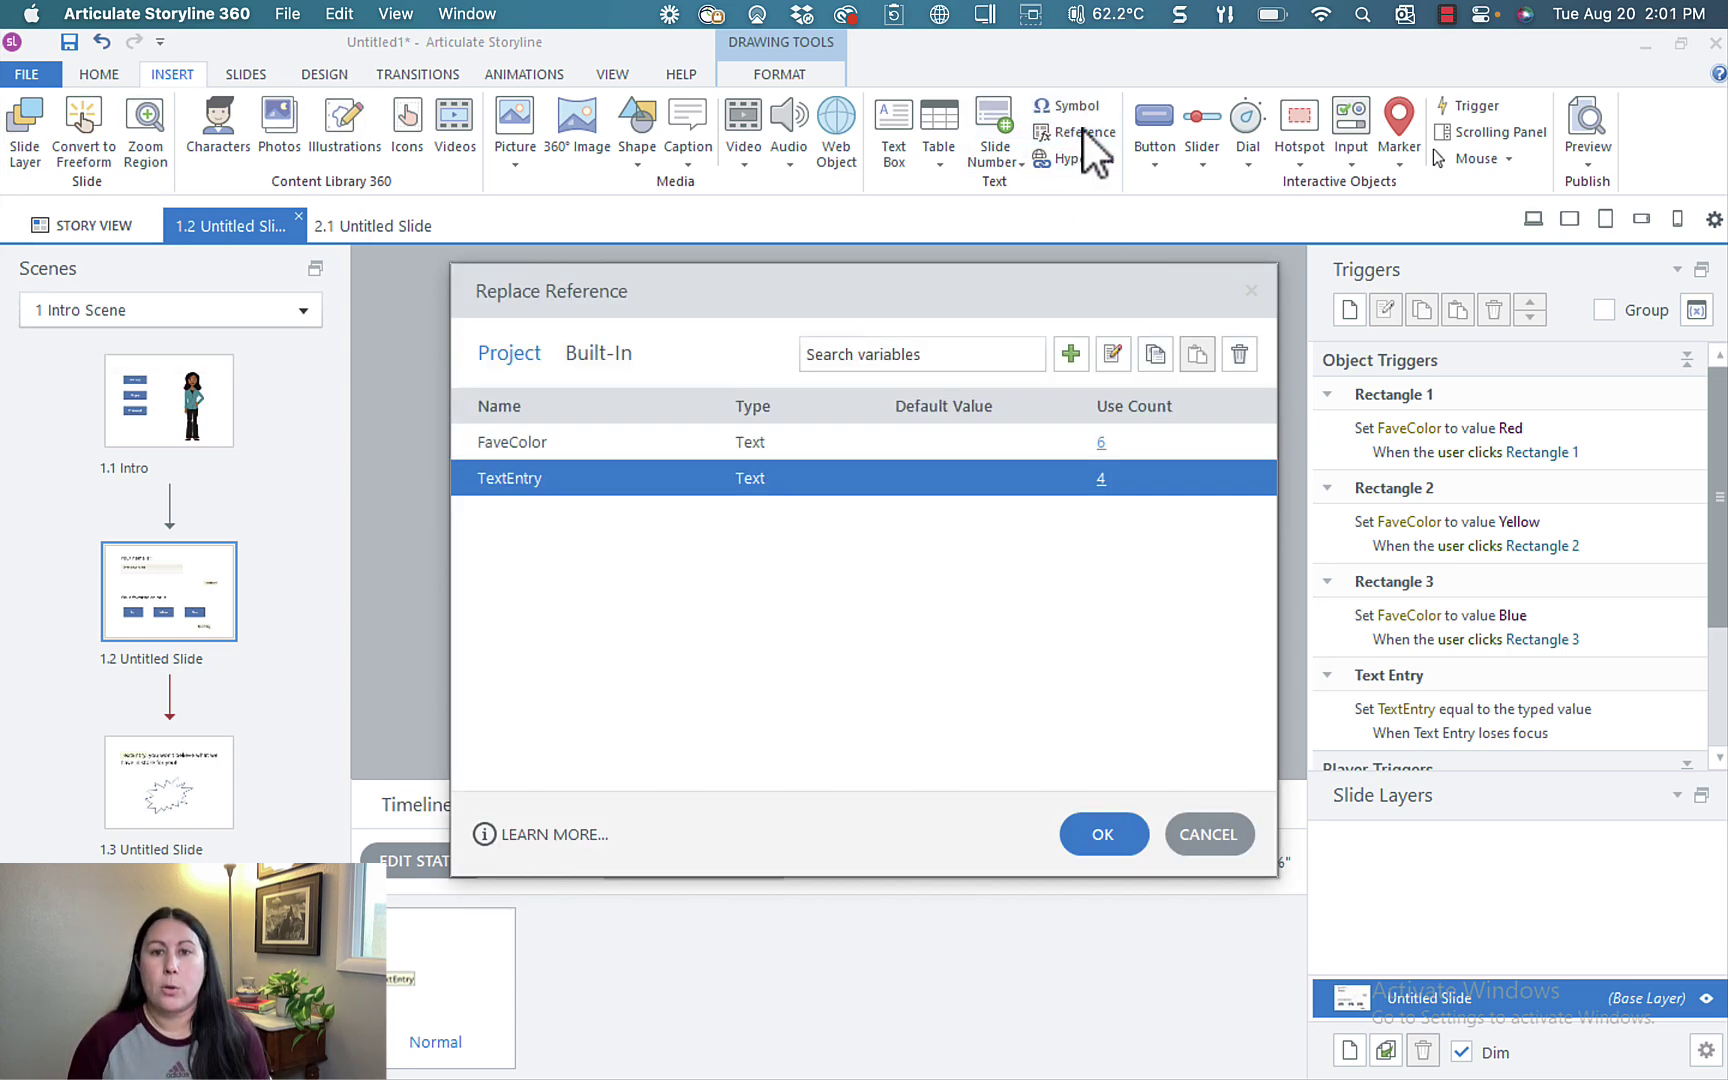
pyautogui.click(643, 442)
pyautogui.click(1100, 835)
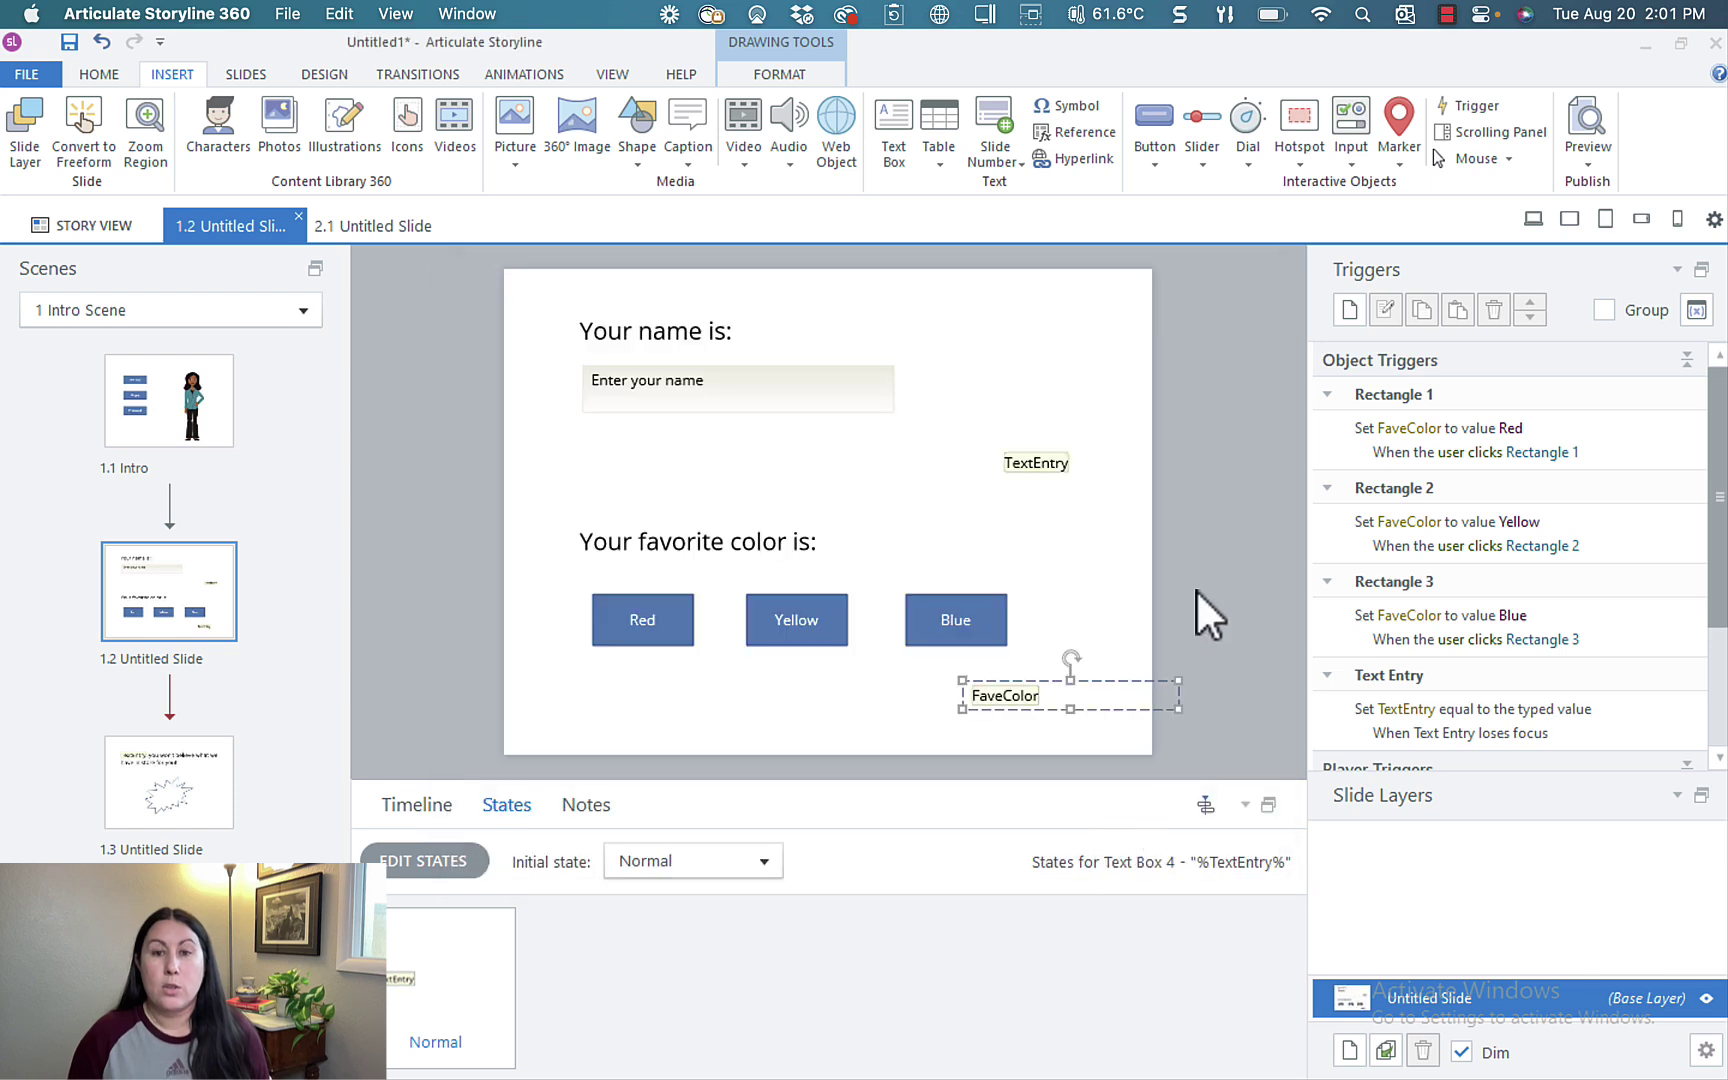
pyautogui.click(1196, 589)
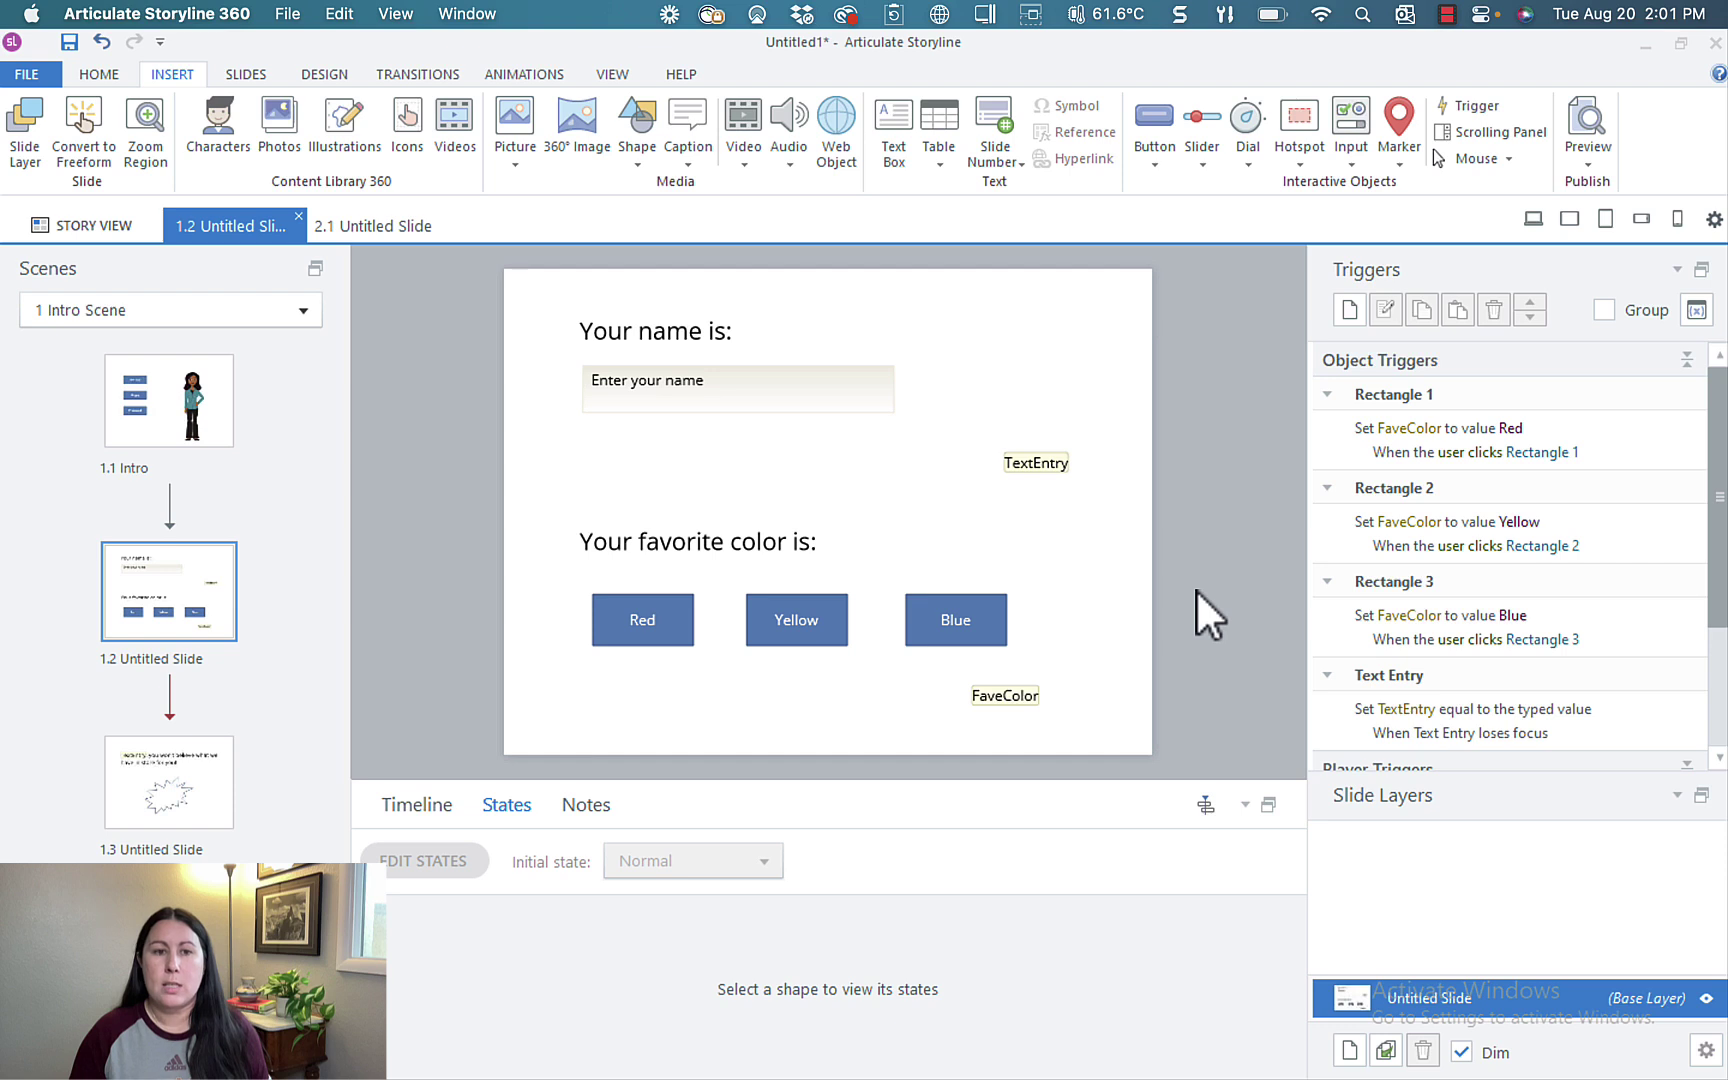
# Try moving the TextEntry reference box off the slide's right side, and undo the move.
pyautogui.click(1596, 160)
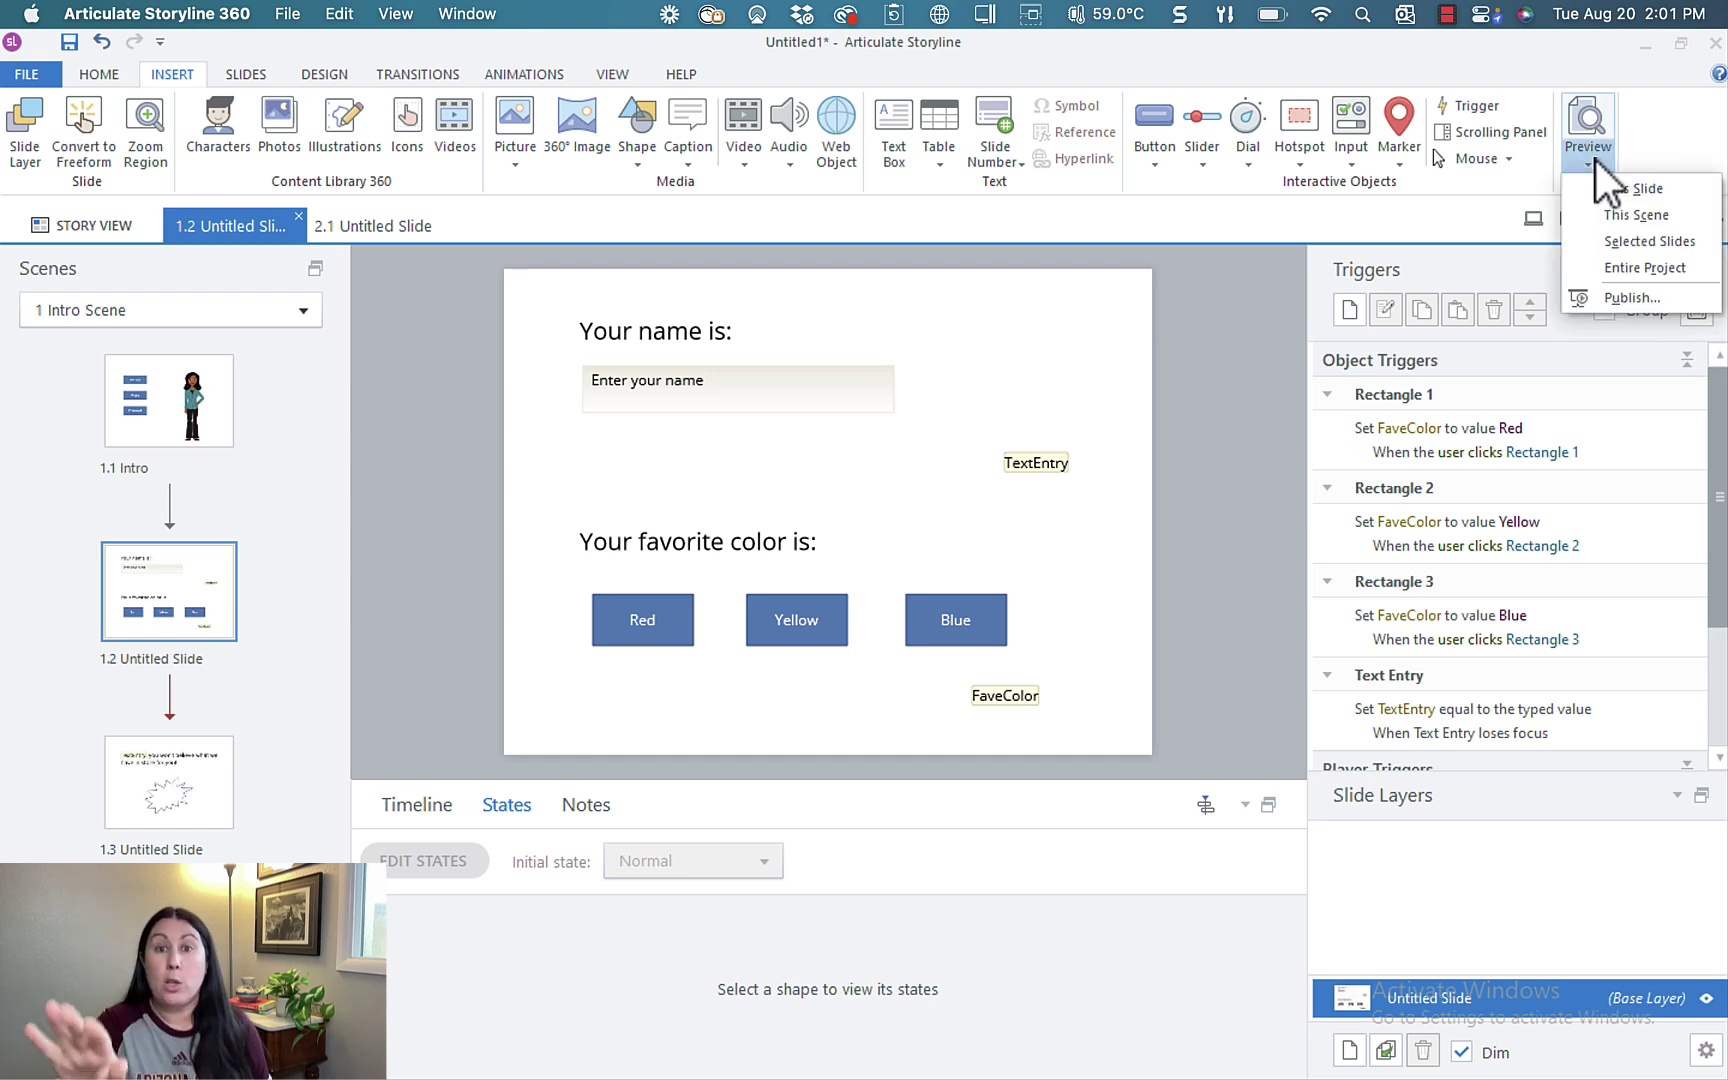
pyautogui.click(1212, 441)
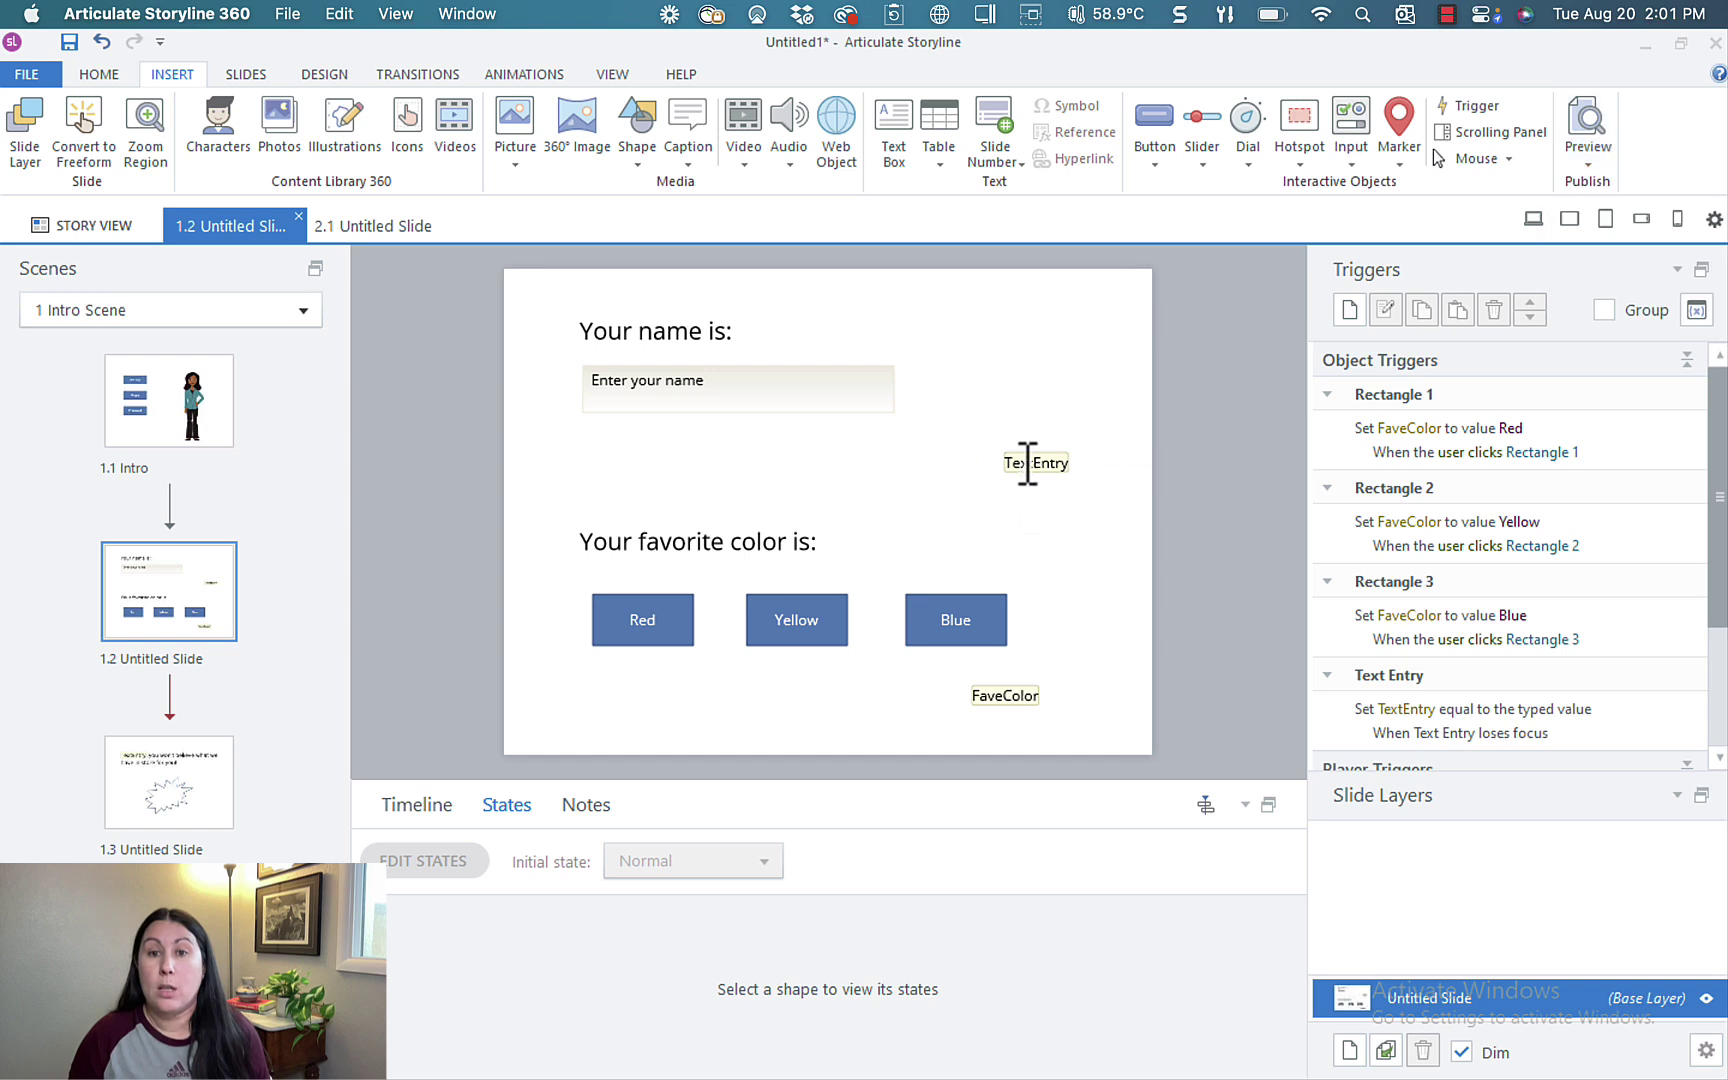
pyautogui.click(1031, 455)
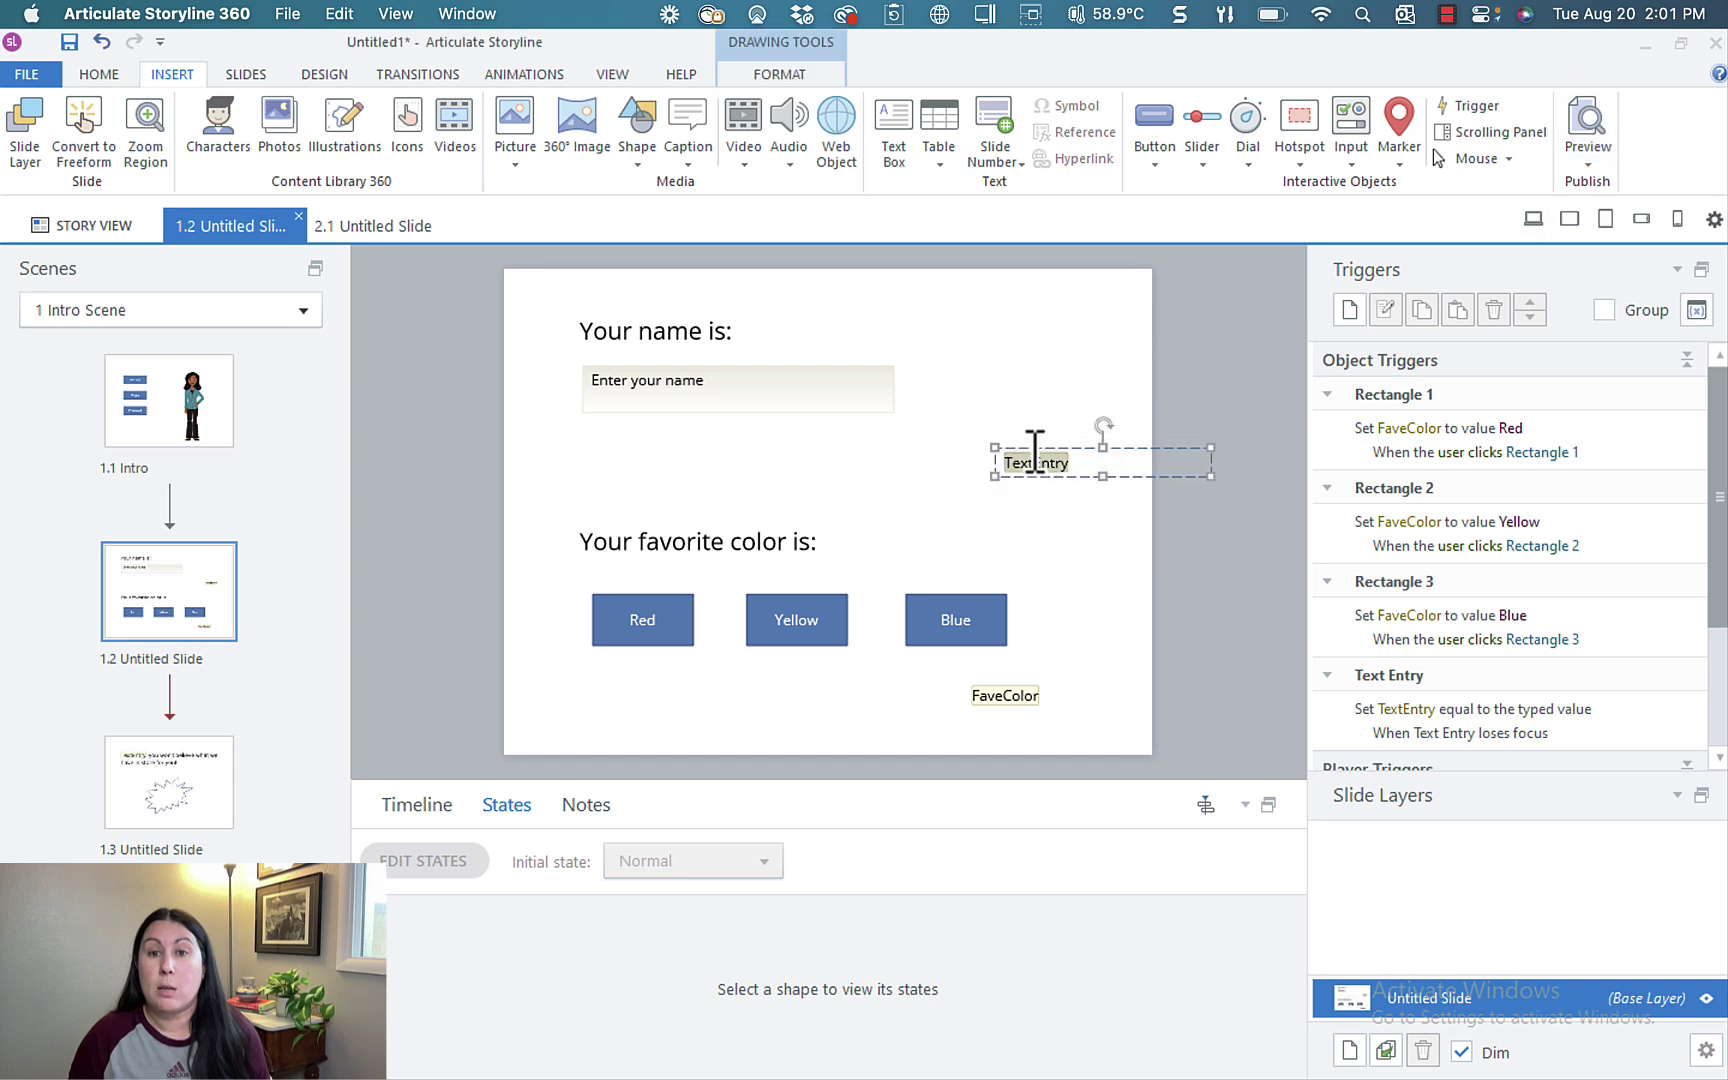
pyautogui.click(1149, 448)
pyautogui.moveTo(1072, 455); pyautogui.dragTo(1269, 450)
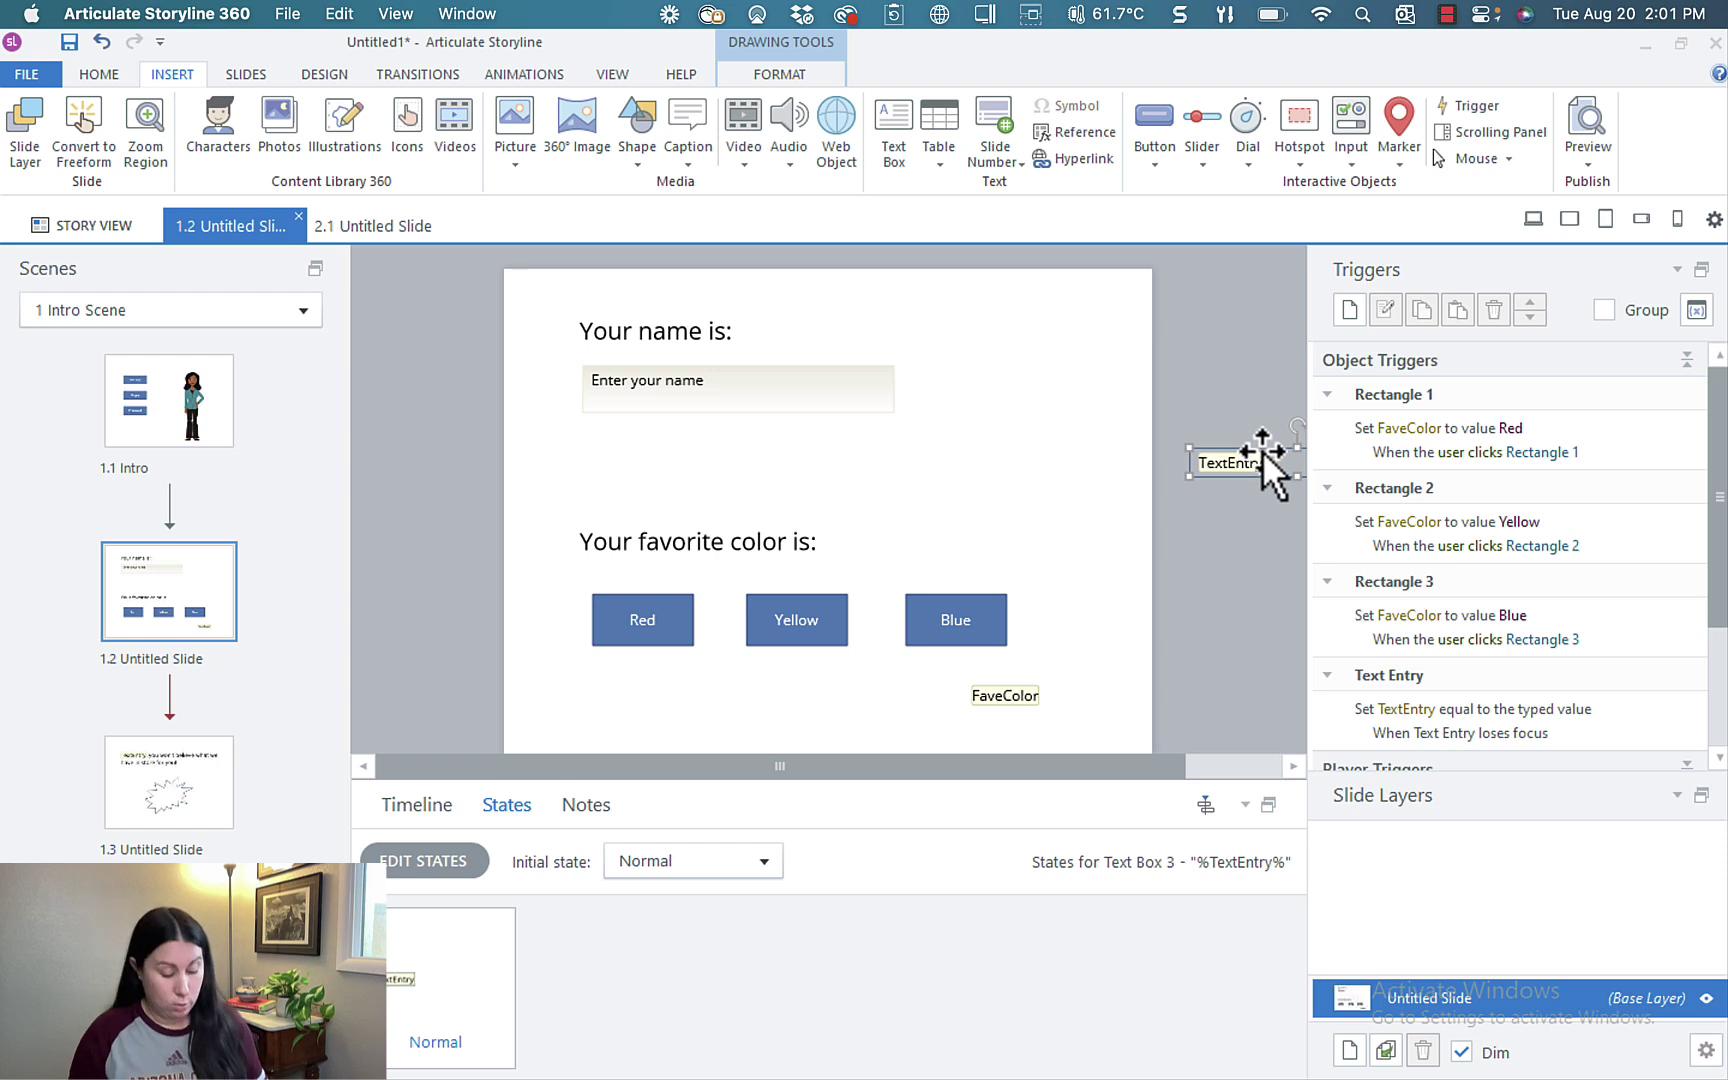
pyautogui.hotkey('ctrl', 'z')
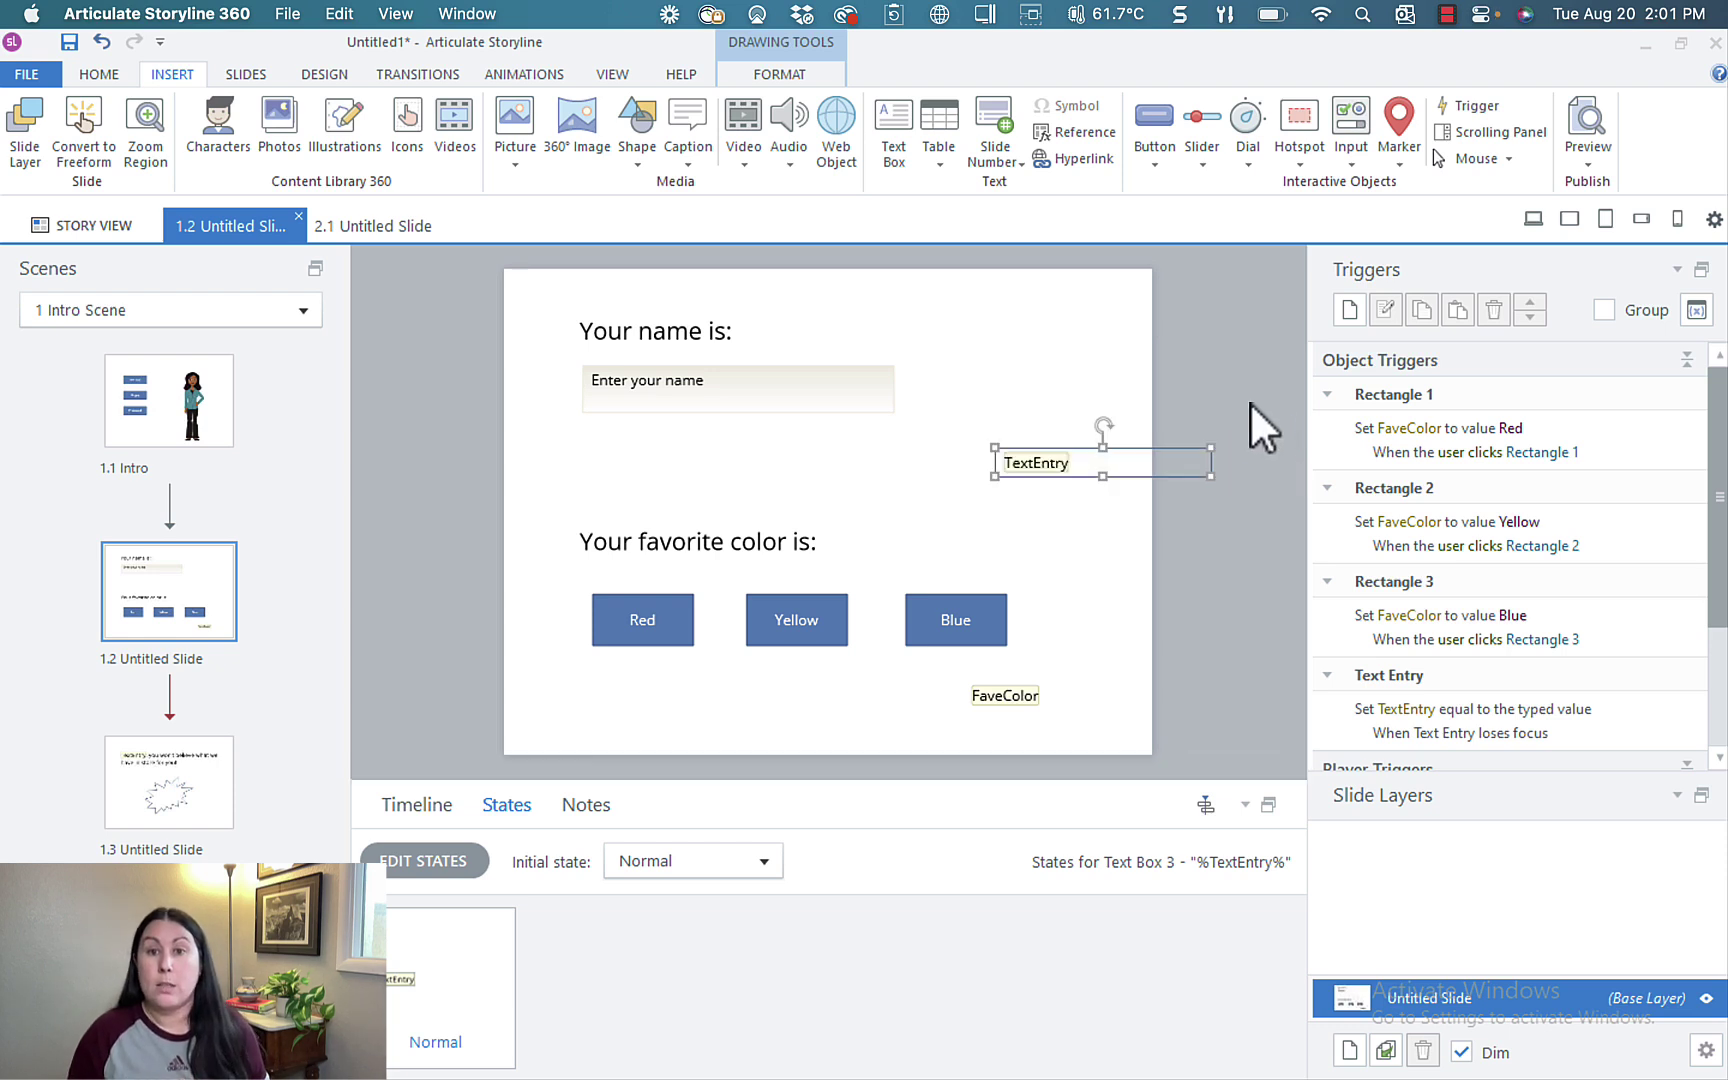
# Preview the entire project, open the second slide of the Intro Scene and enter a first name in the name field.
pyautogui.click(1594, 168)
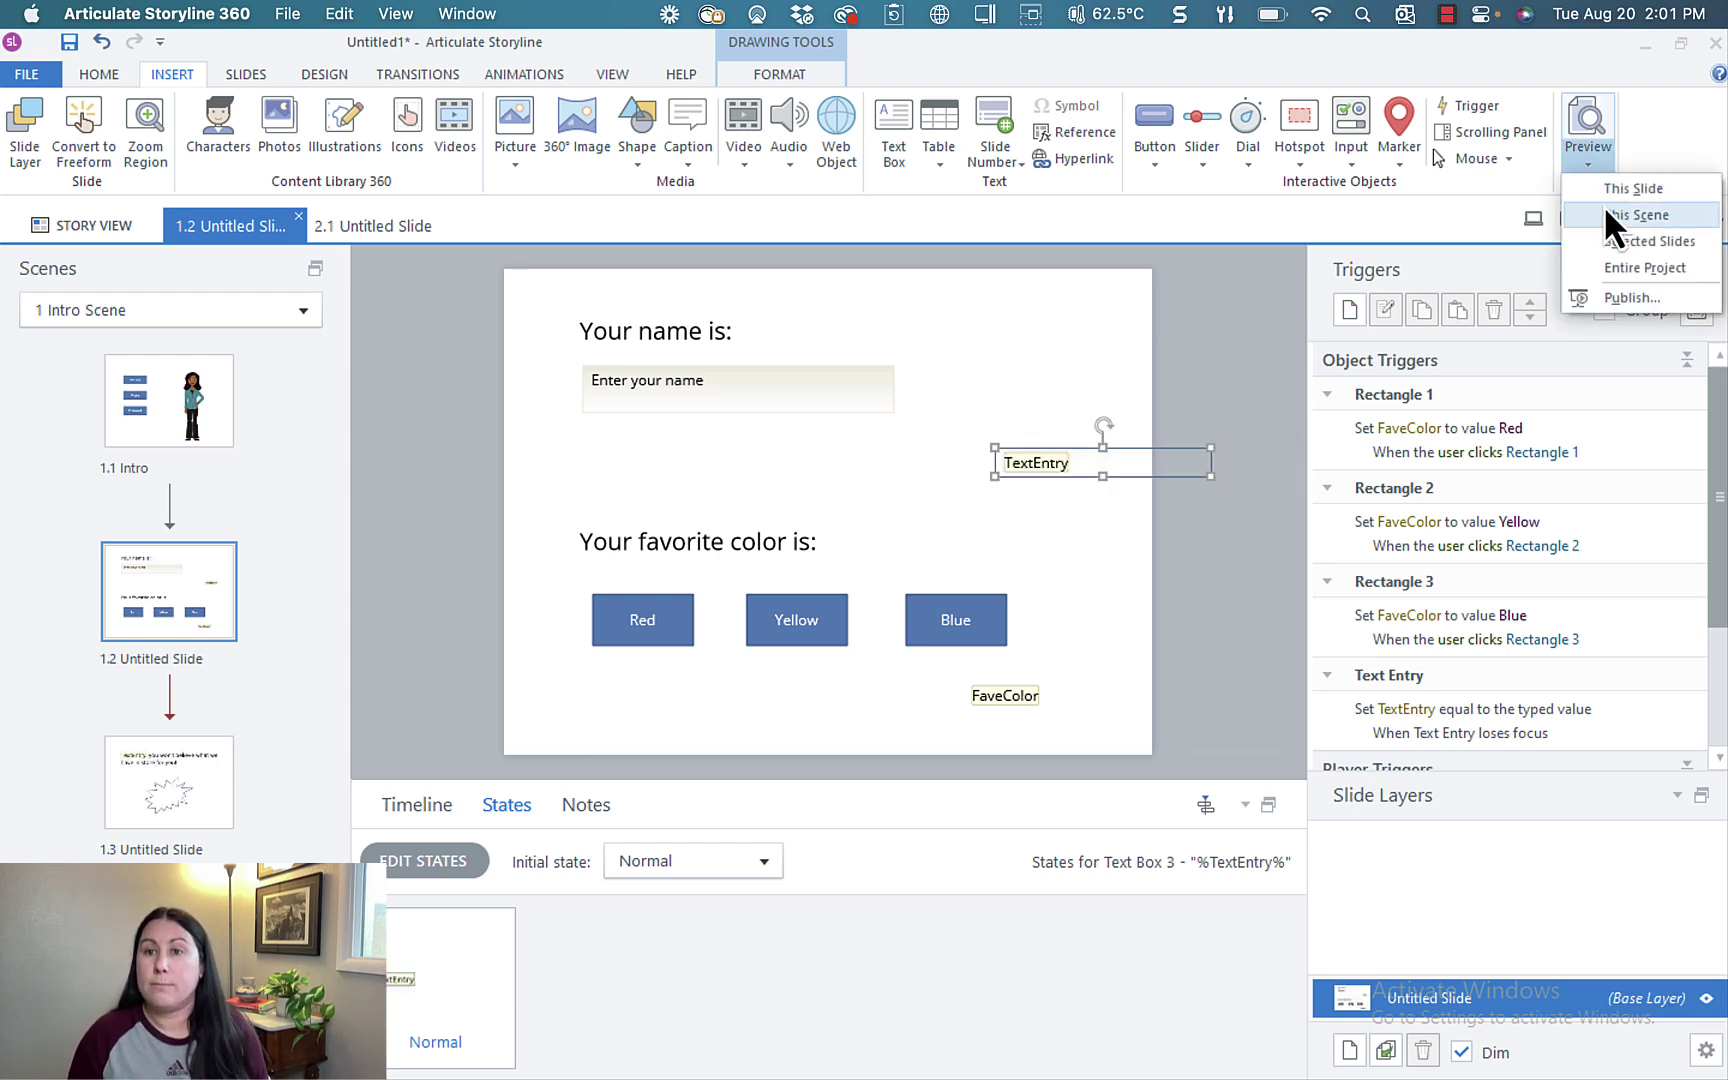
pyautogui.click(1611, 188)
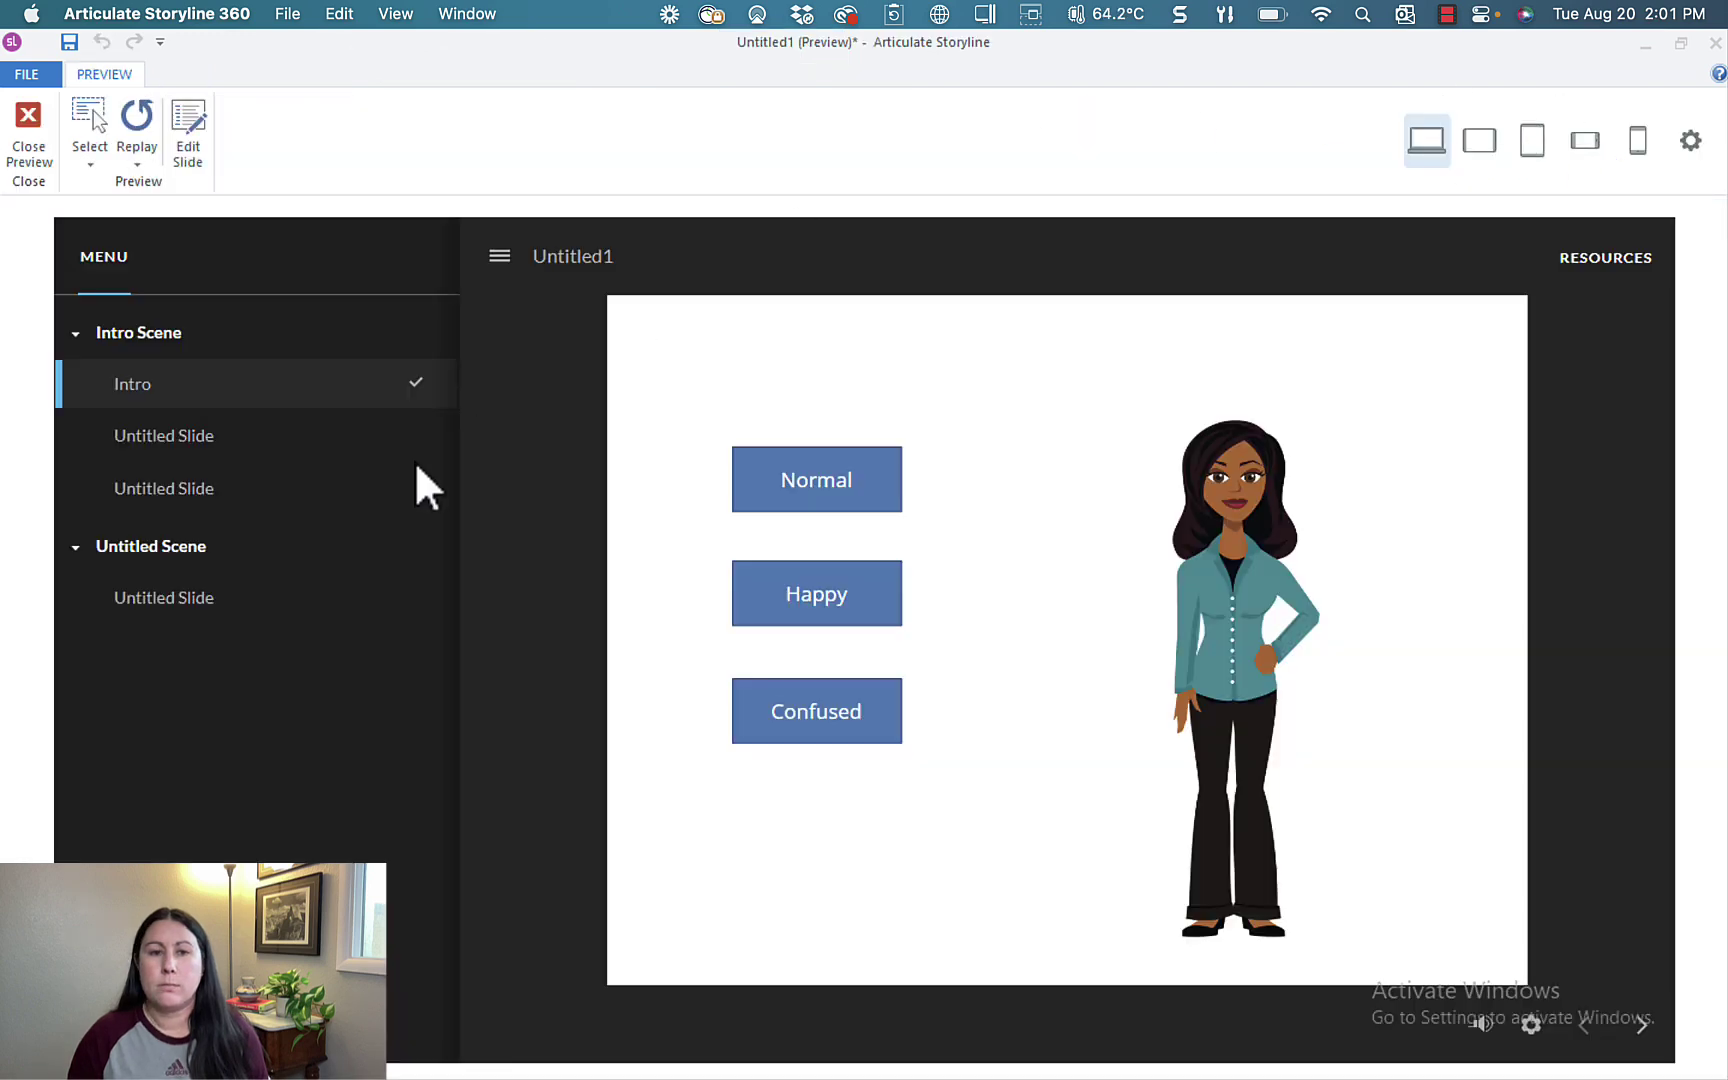
pyautogui.click(218, 440)
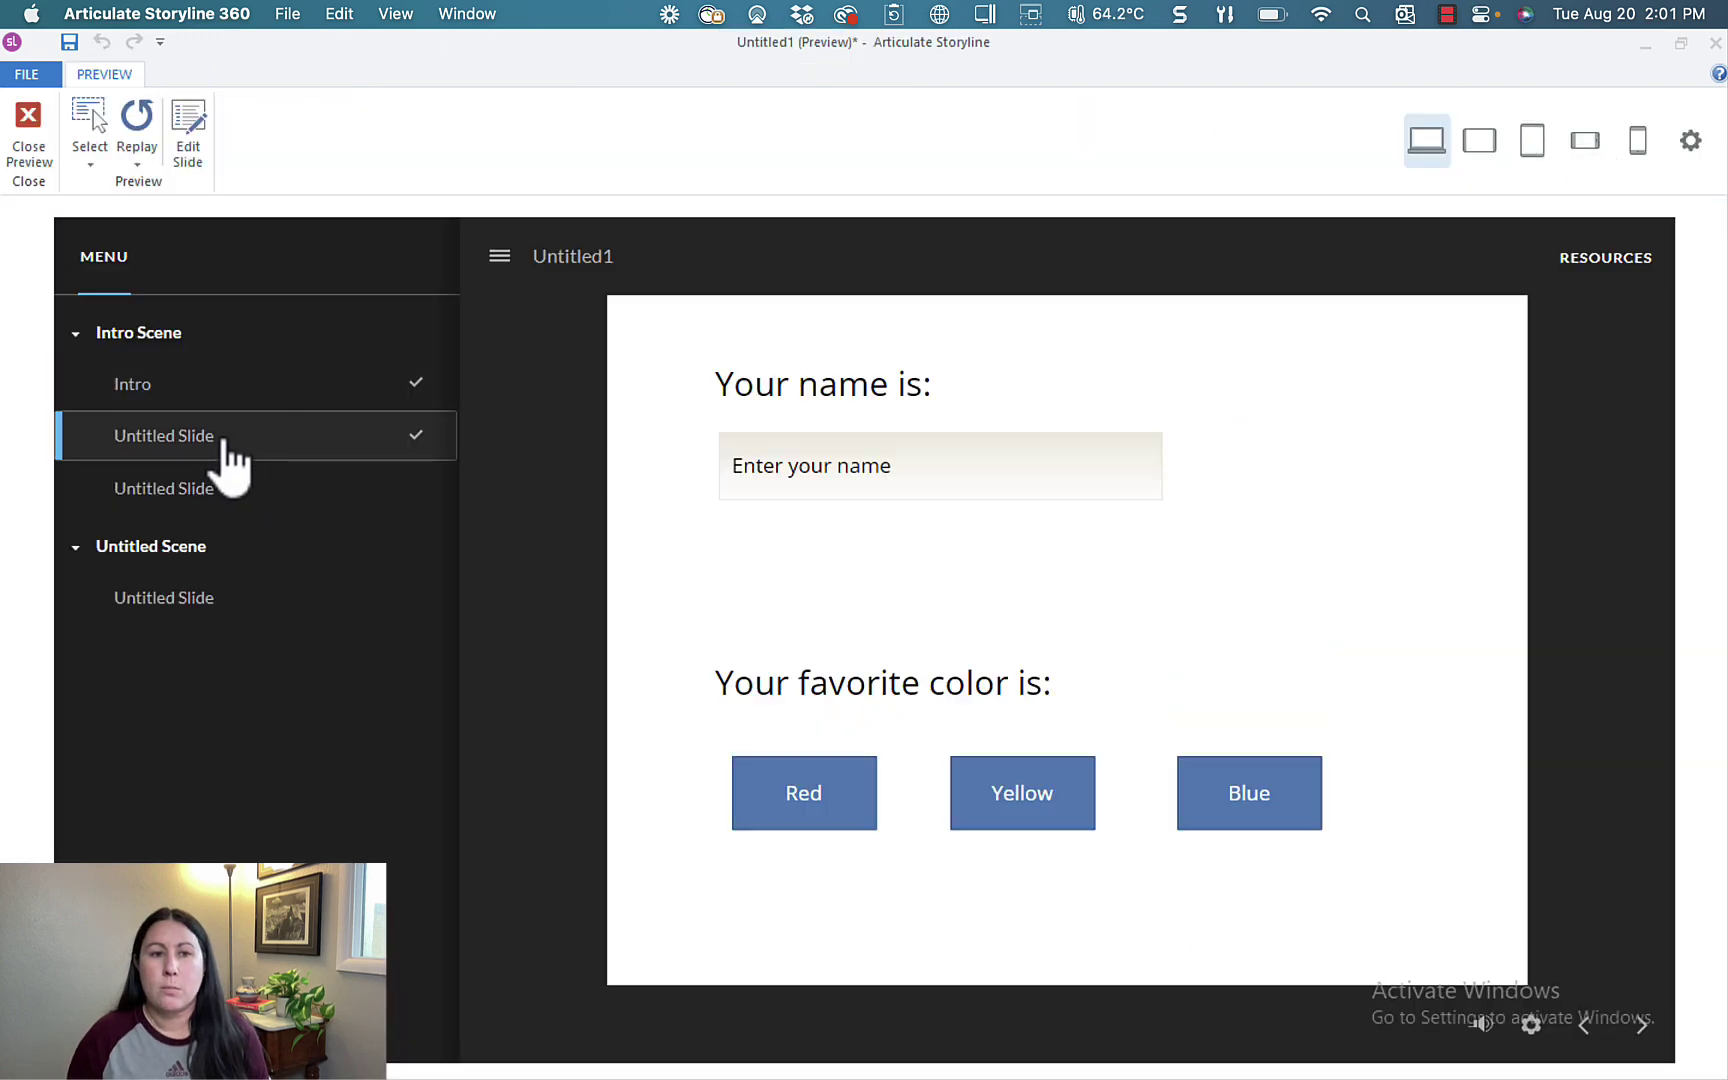
pyautogui.click(792, 467)
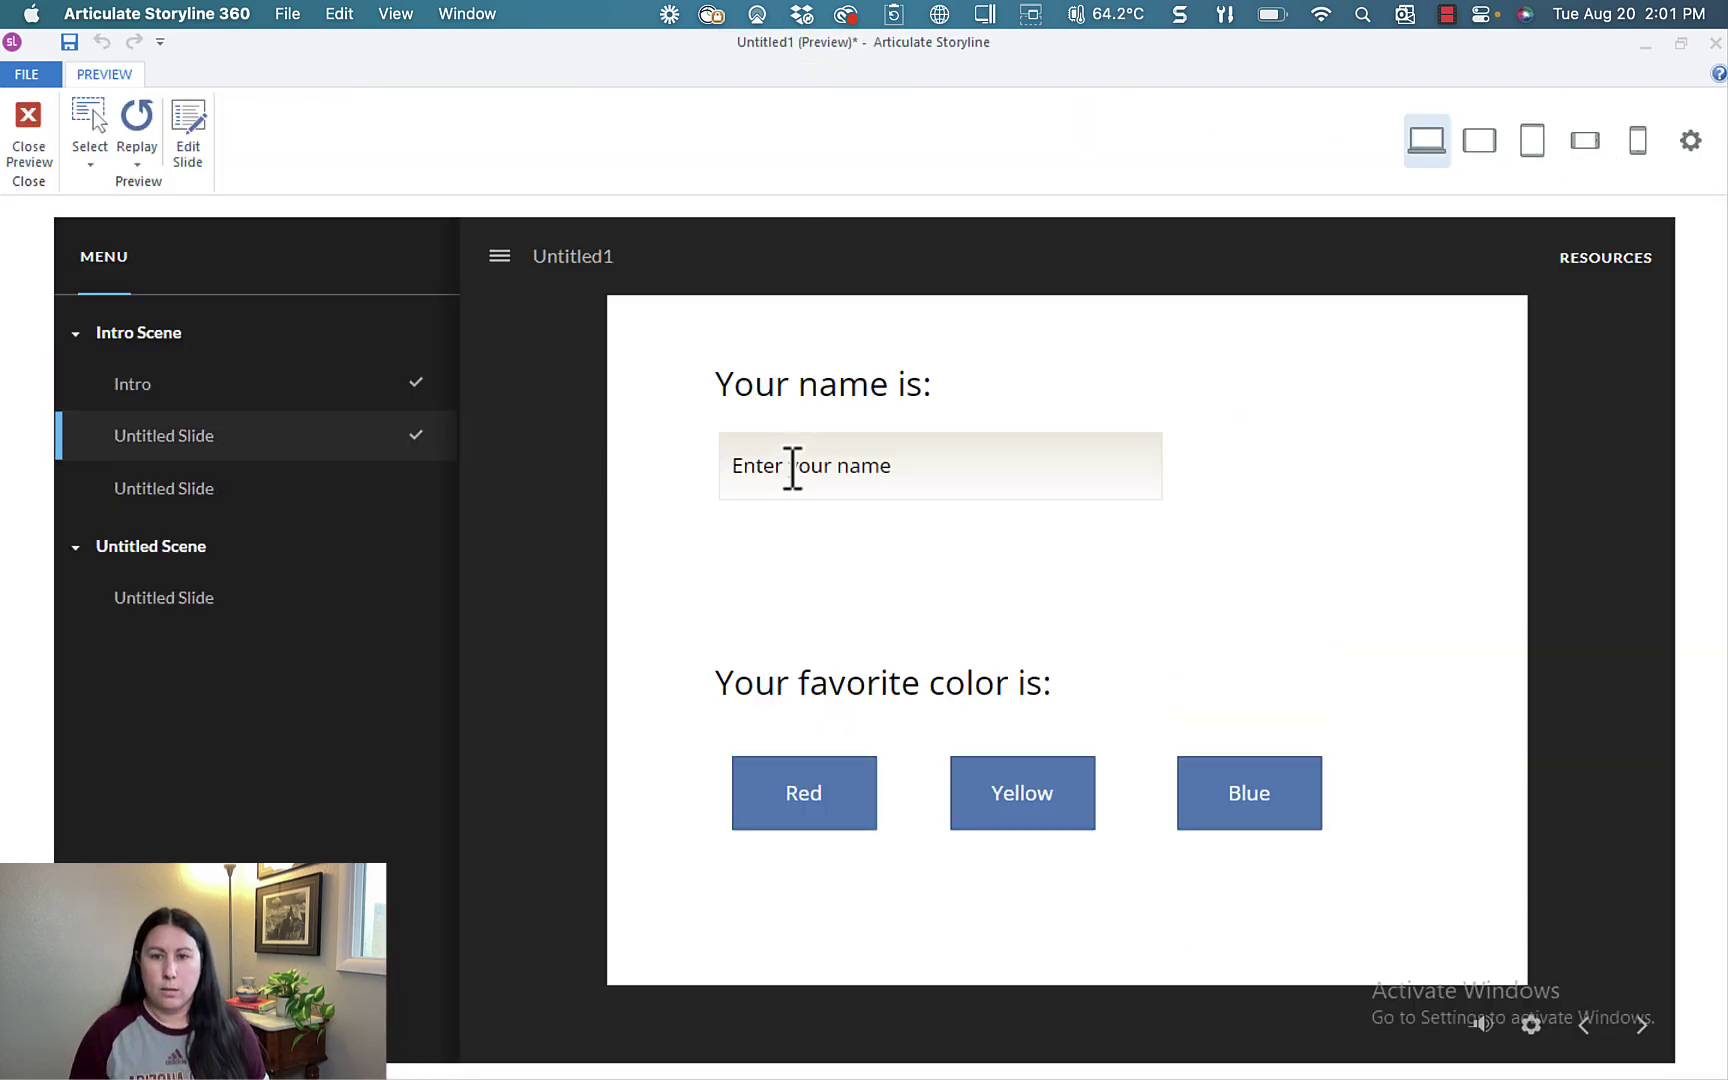
pyautogui.write('Lindsay')
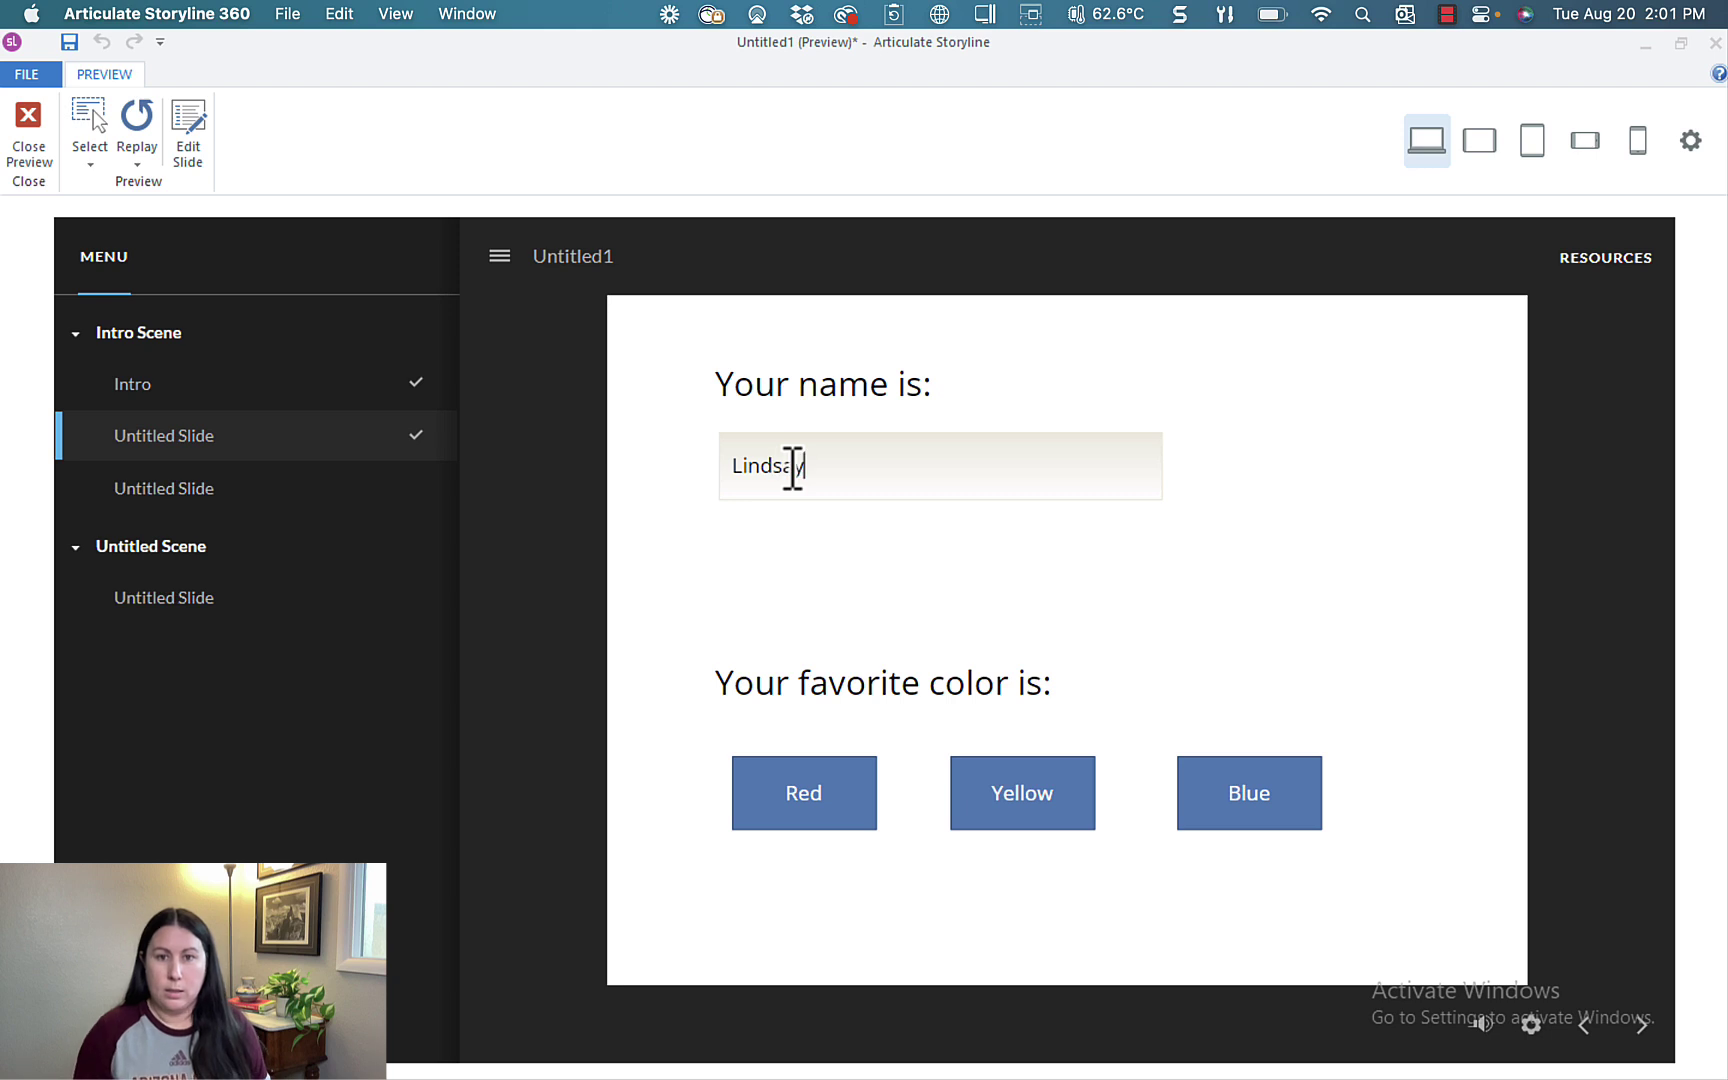
pyautogui.click(1038, 601)
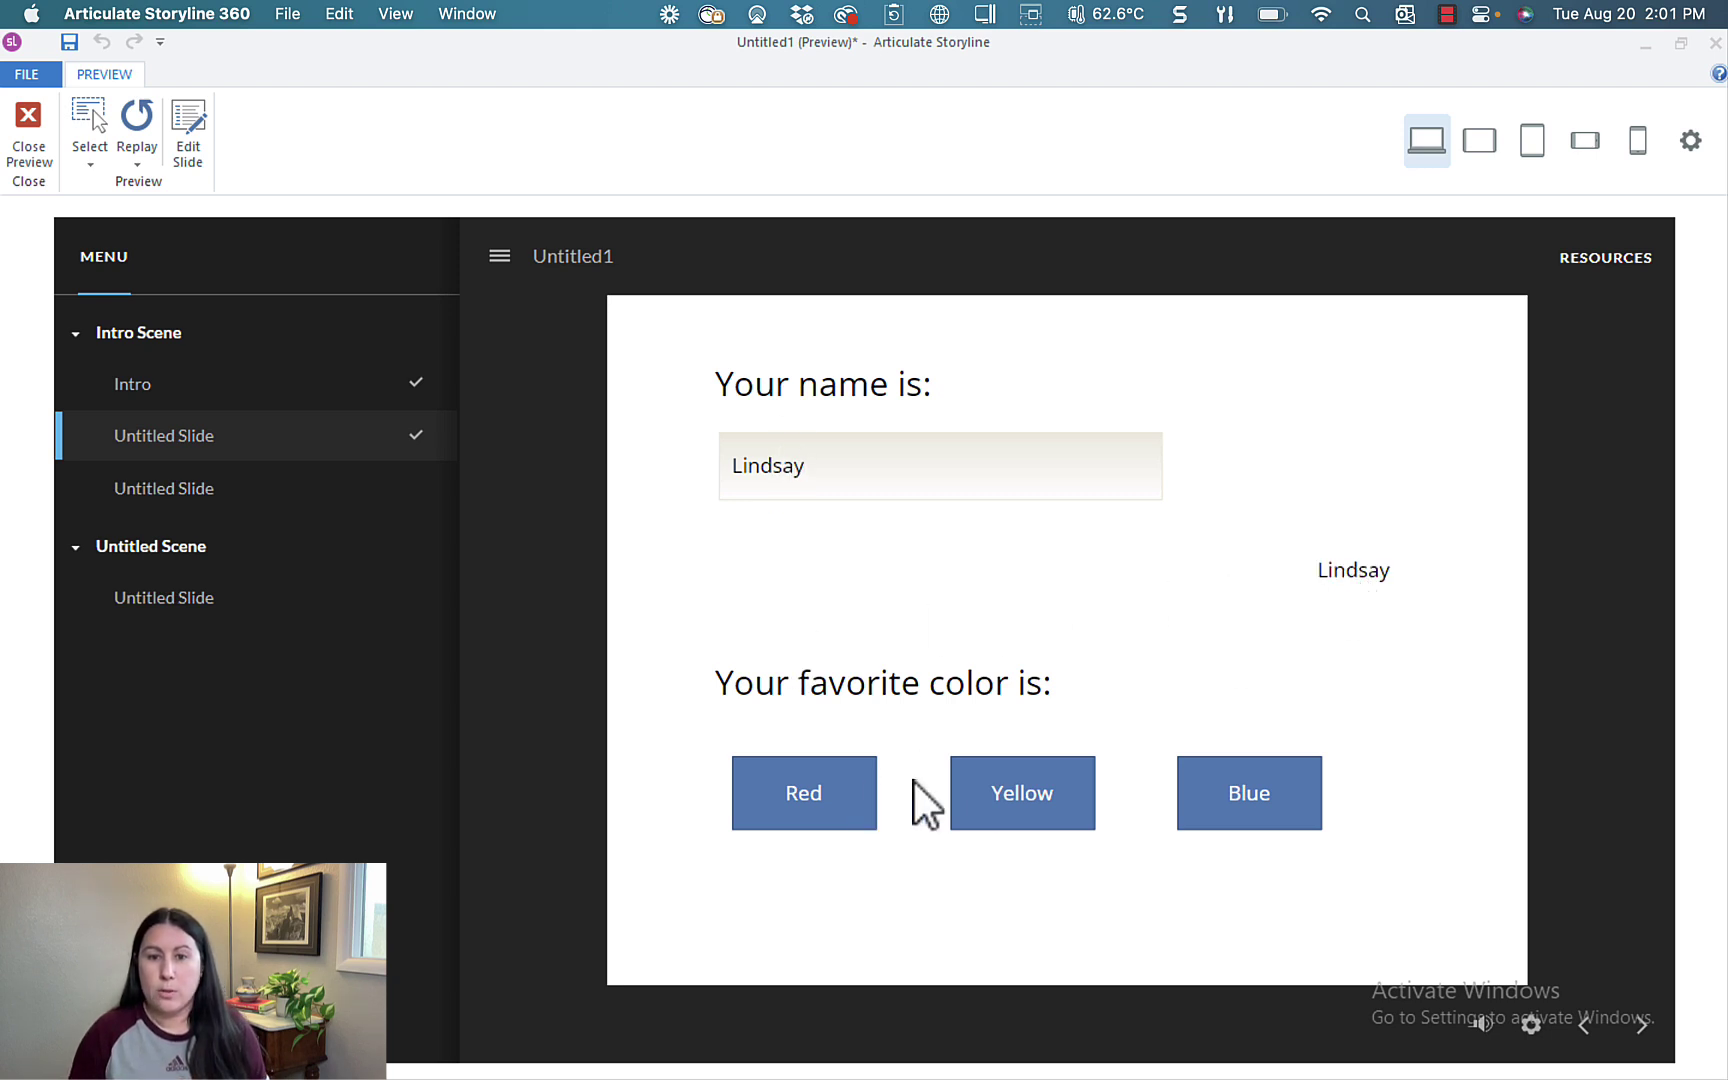
# Test the color buttons by selecting Yellow, Red and Blue, deselecting all three, choosing Blue again and advancing to the next slide.
pyautogui.click(1024, 795)
pyautogui.click(790, 797)
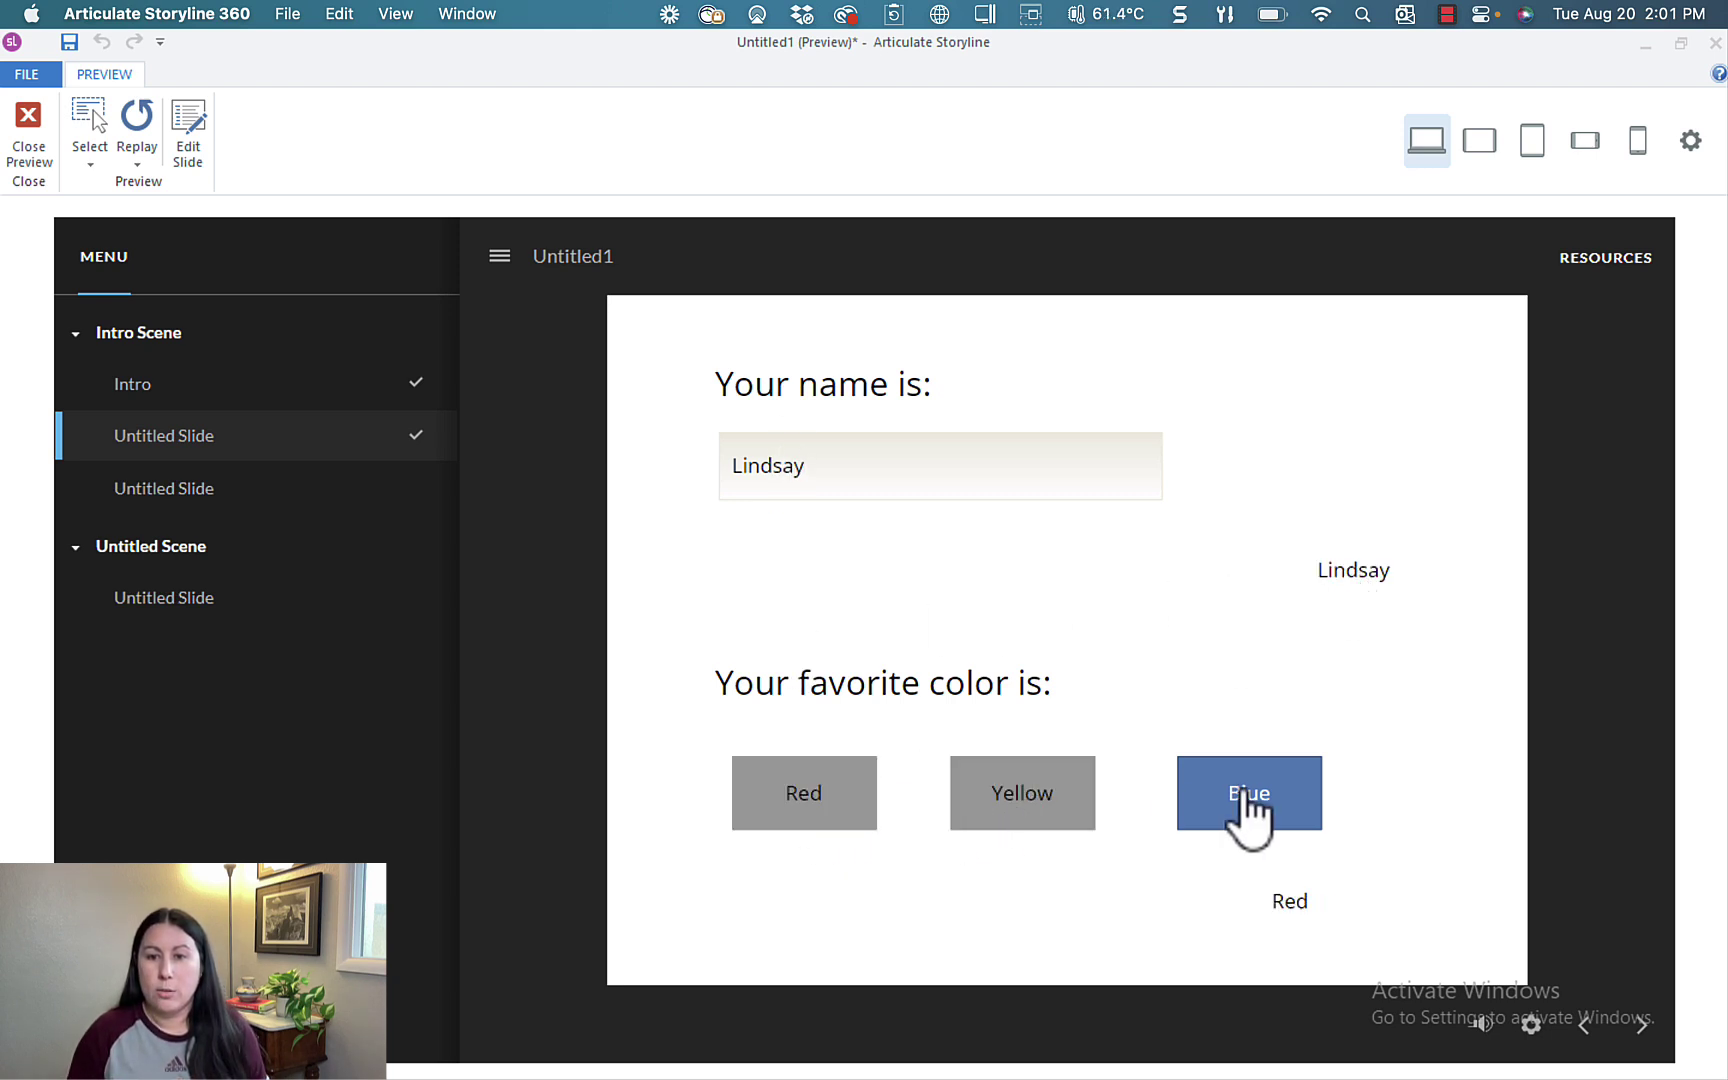
pyautogui.click(1245, 795)
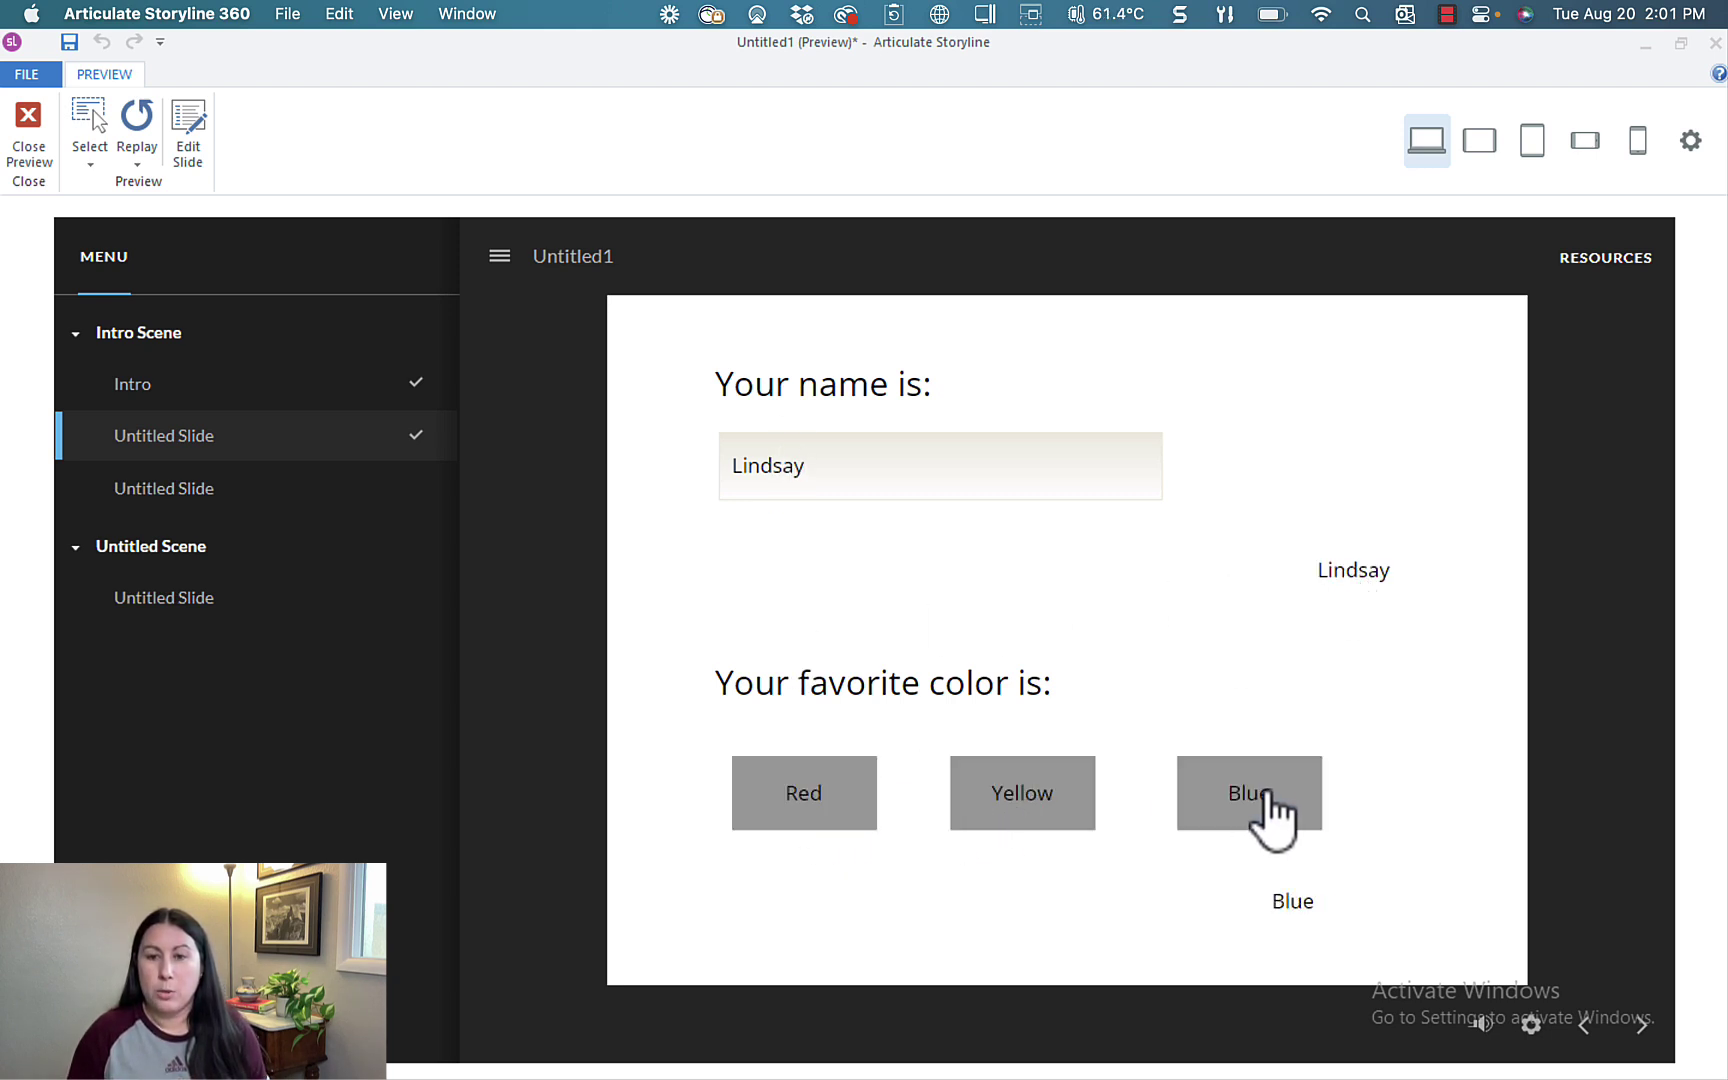
pyautogui.click(800, 795)
pyautogui.click(1030, 795)
pyautogui.click(1218, 795)
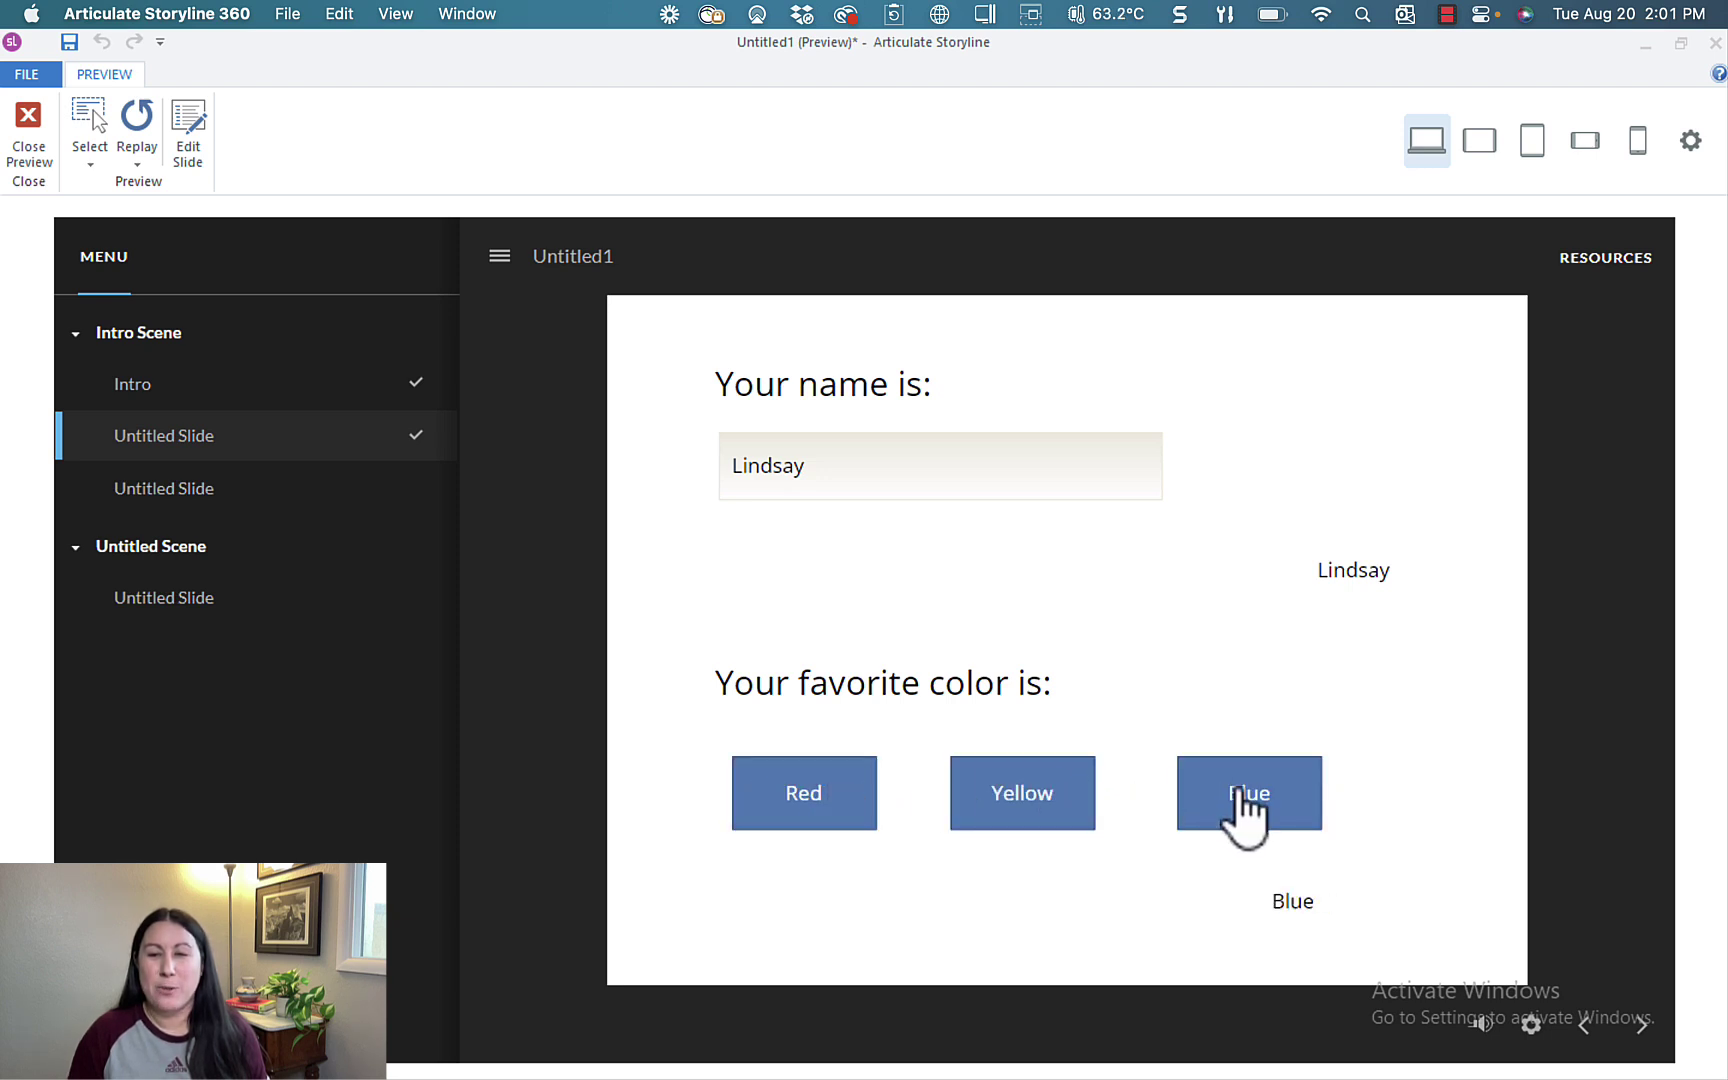
pyautogui.click(1245, 810)
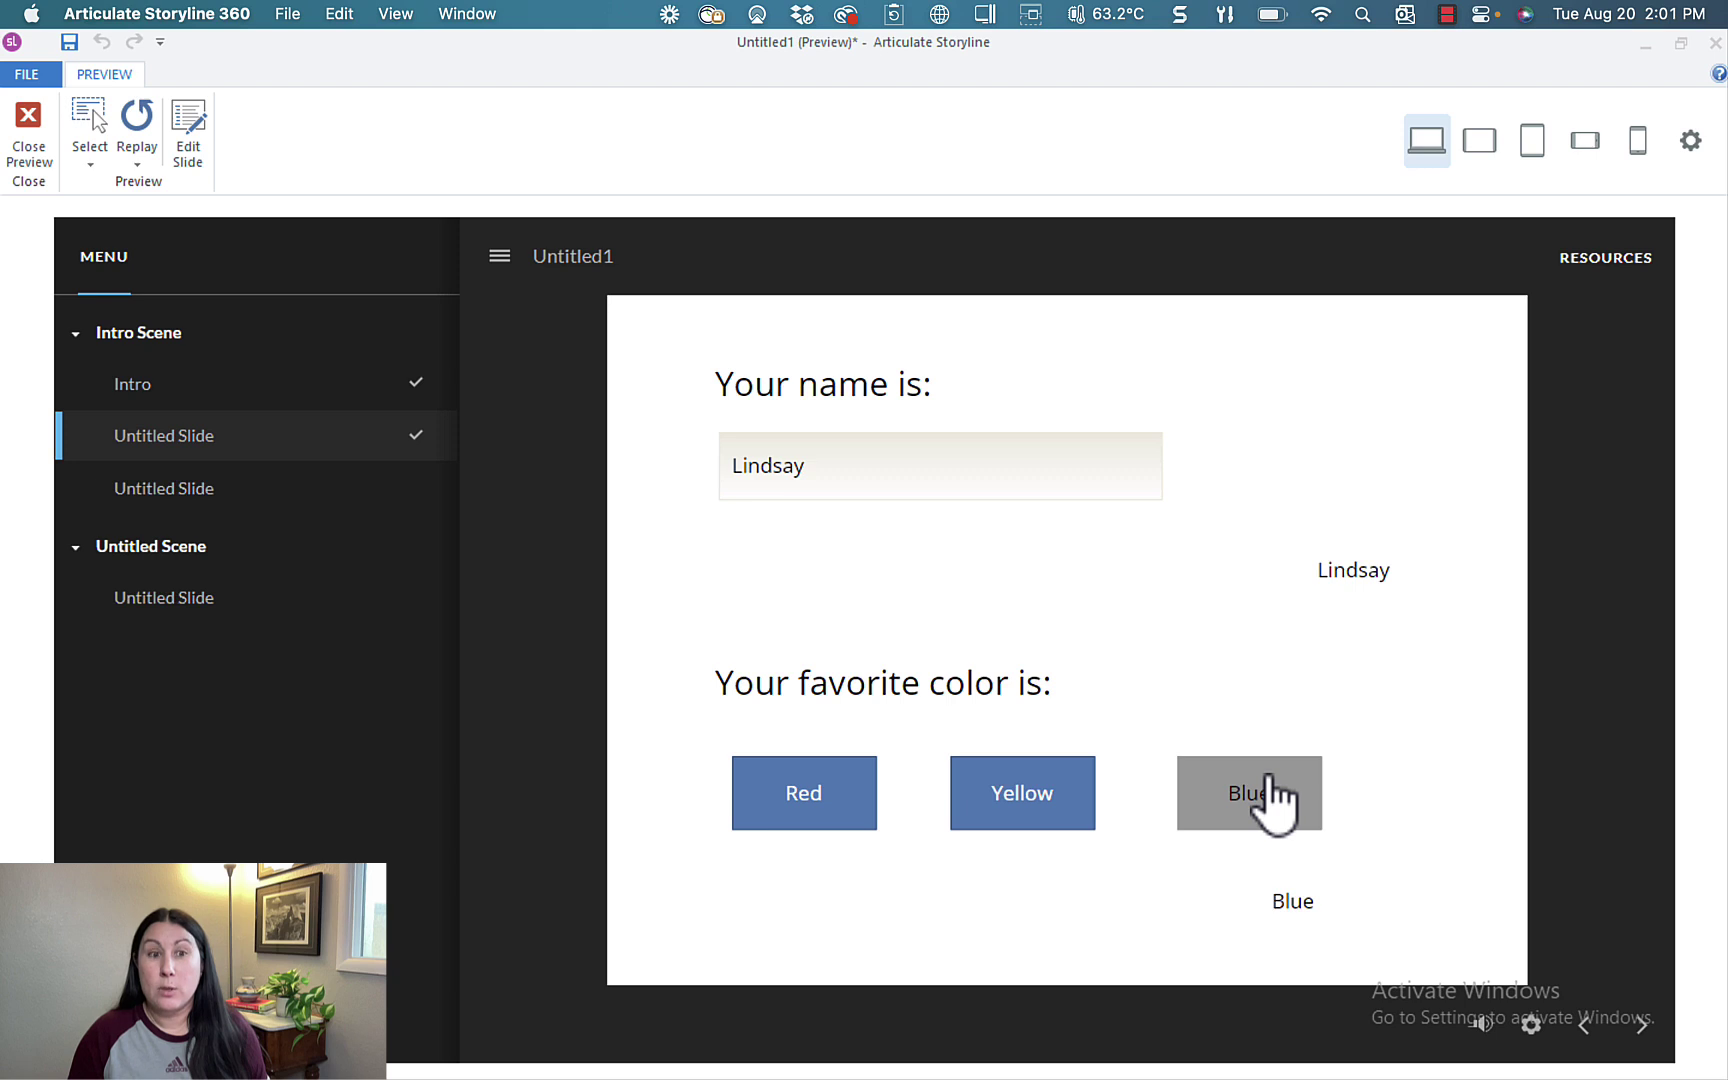
pyautogui.click(1645, 1035)
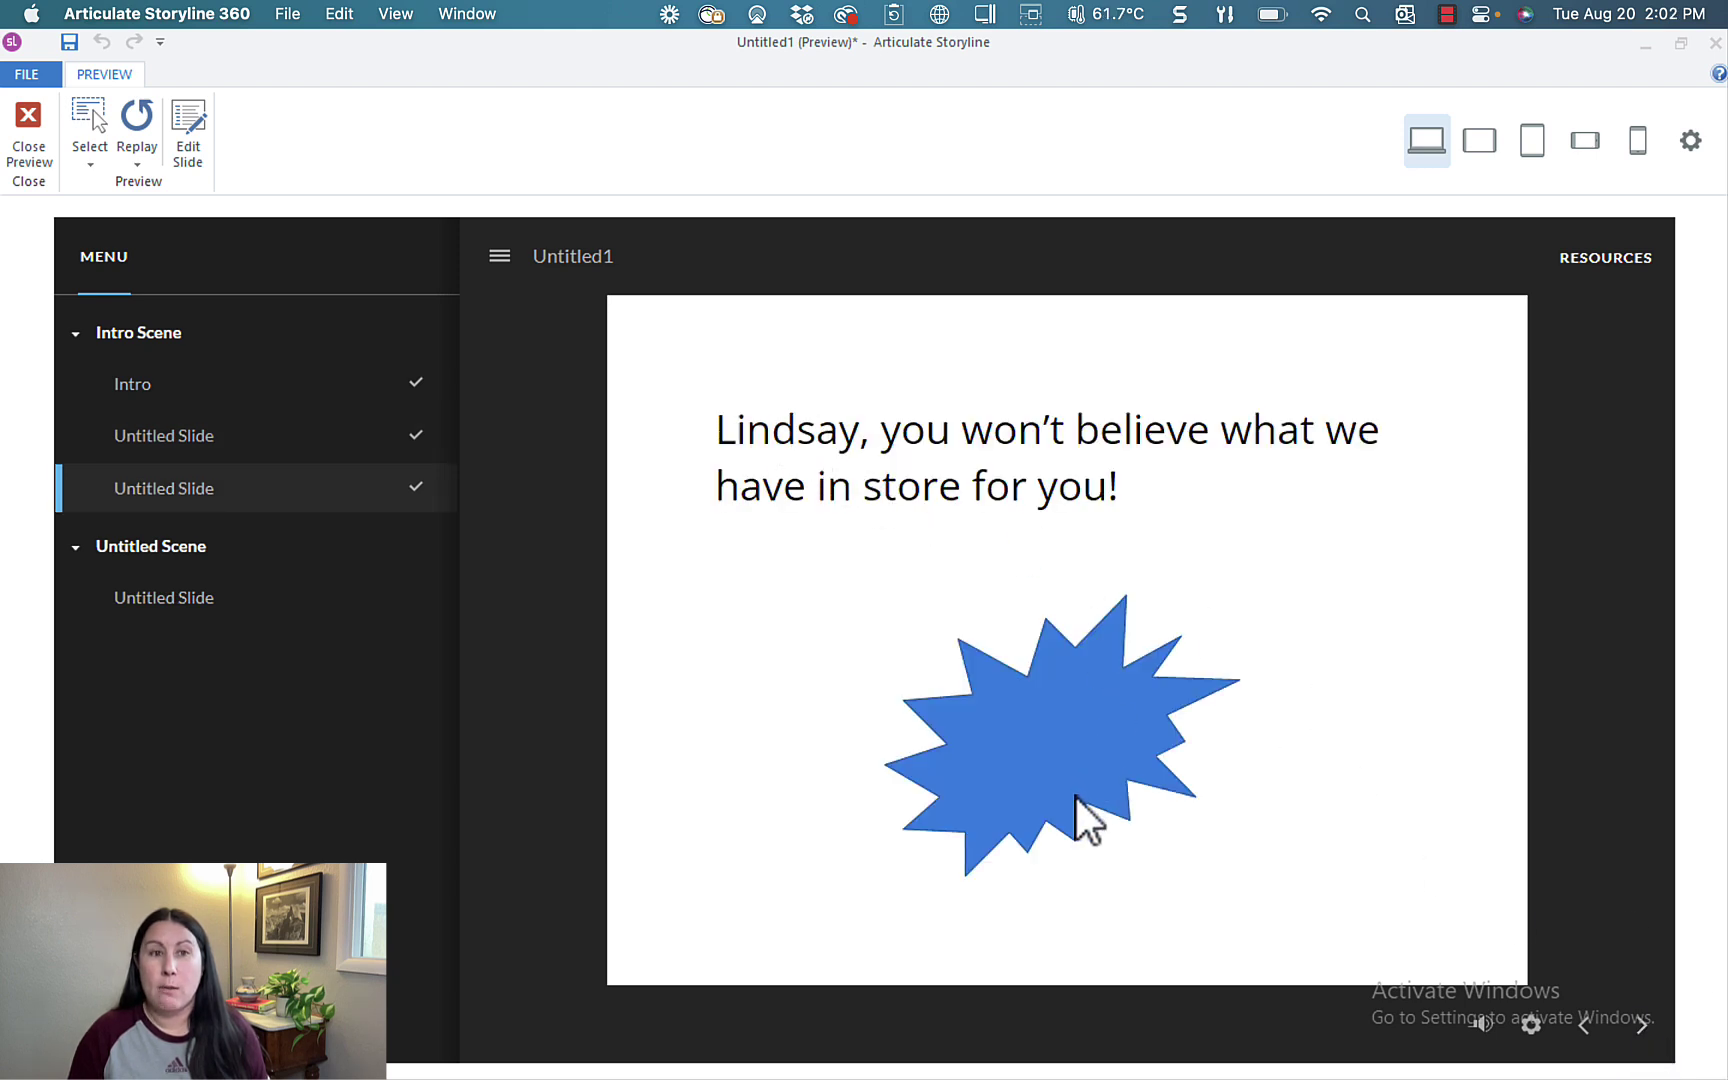